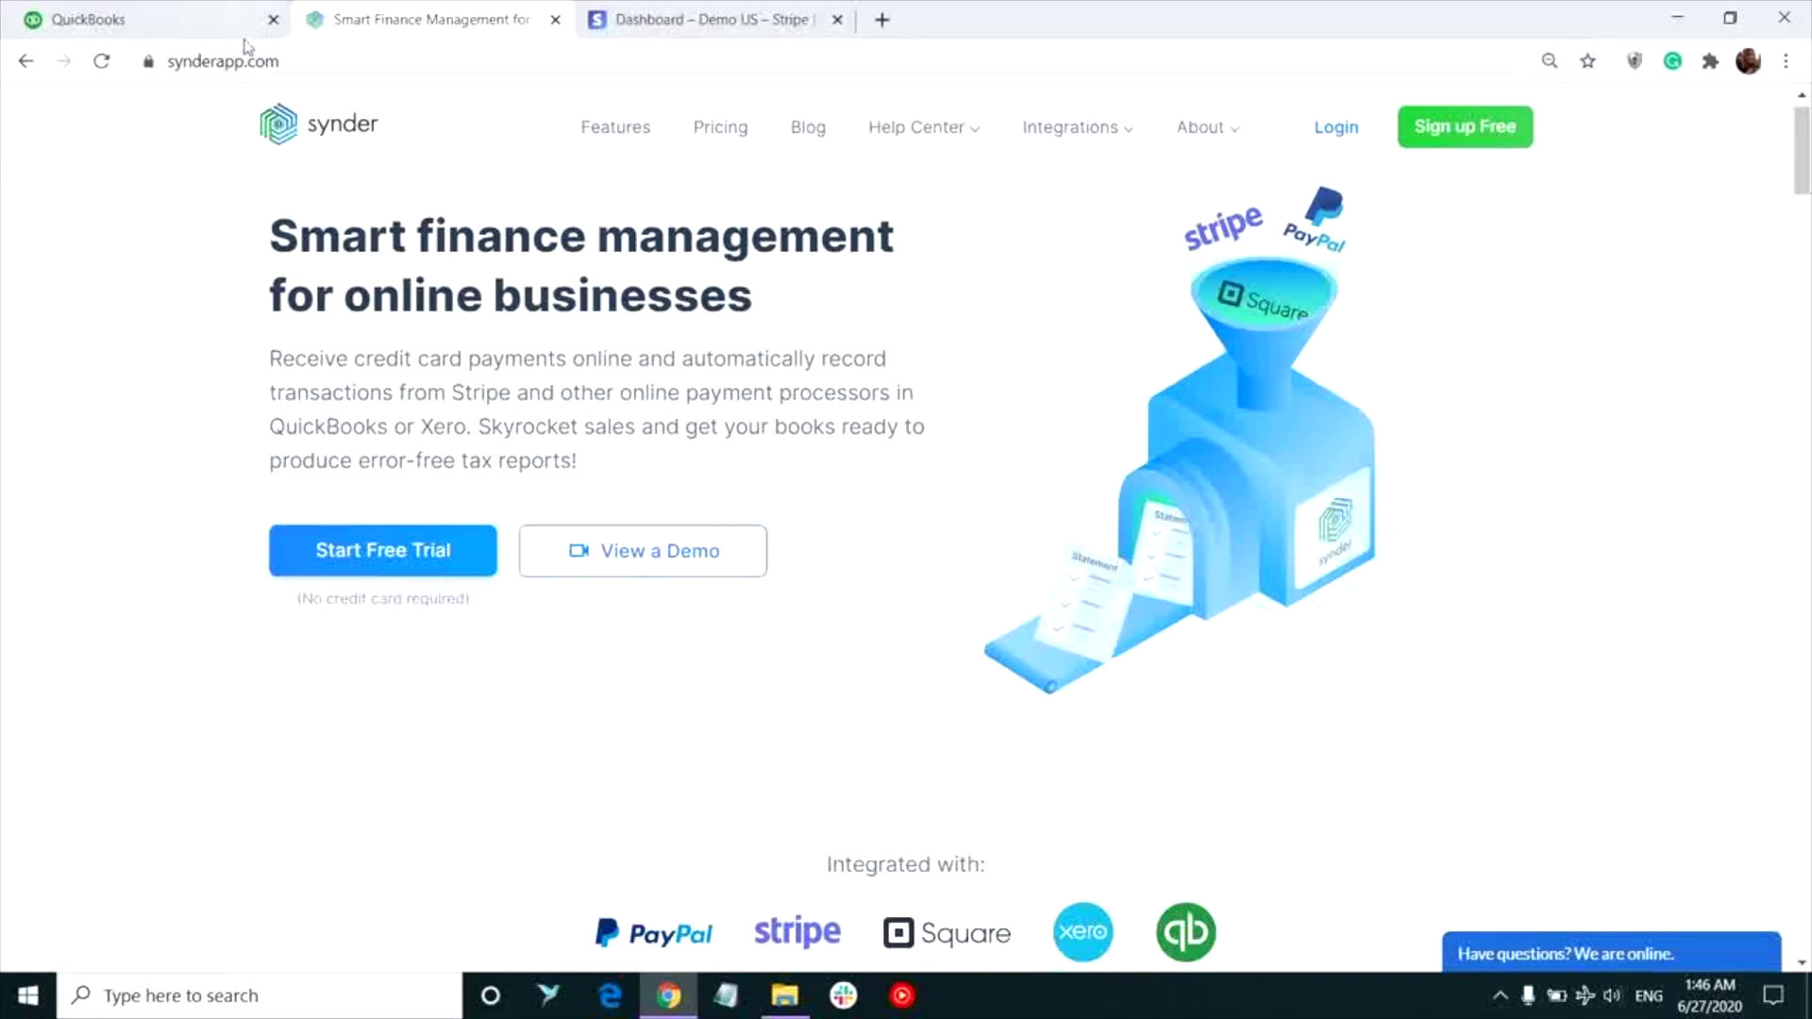
Step: Return to QuickBooks and search its Apps store for 'synder'
left_click(182, 22)
left_click(390, 371)
type("synder")
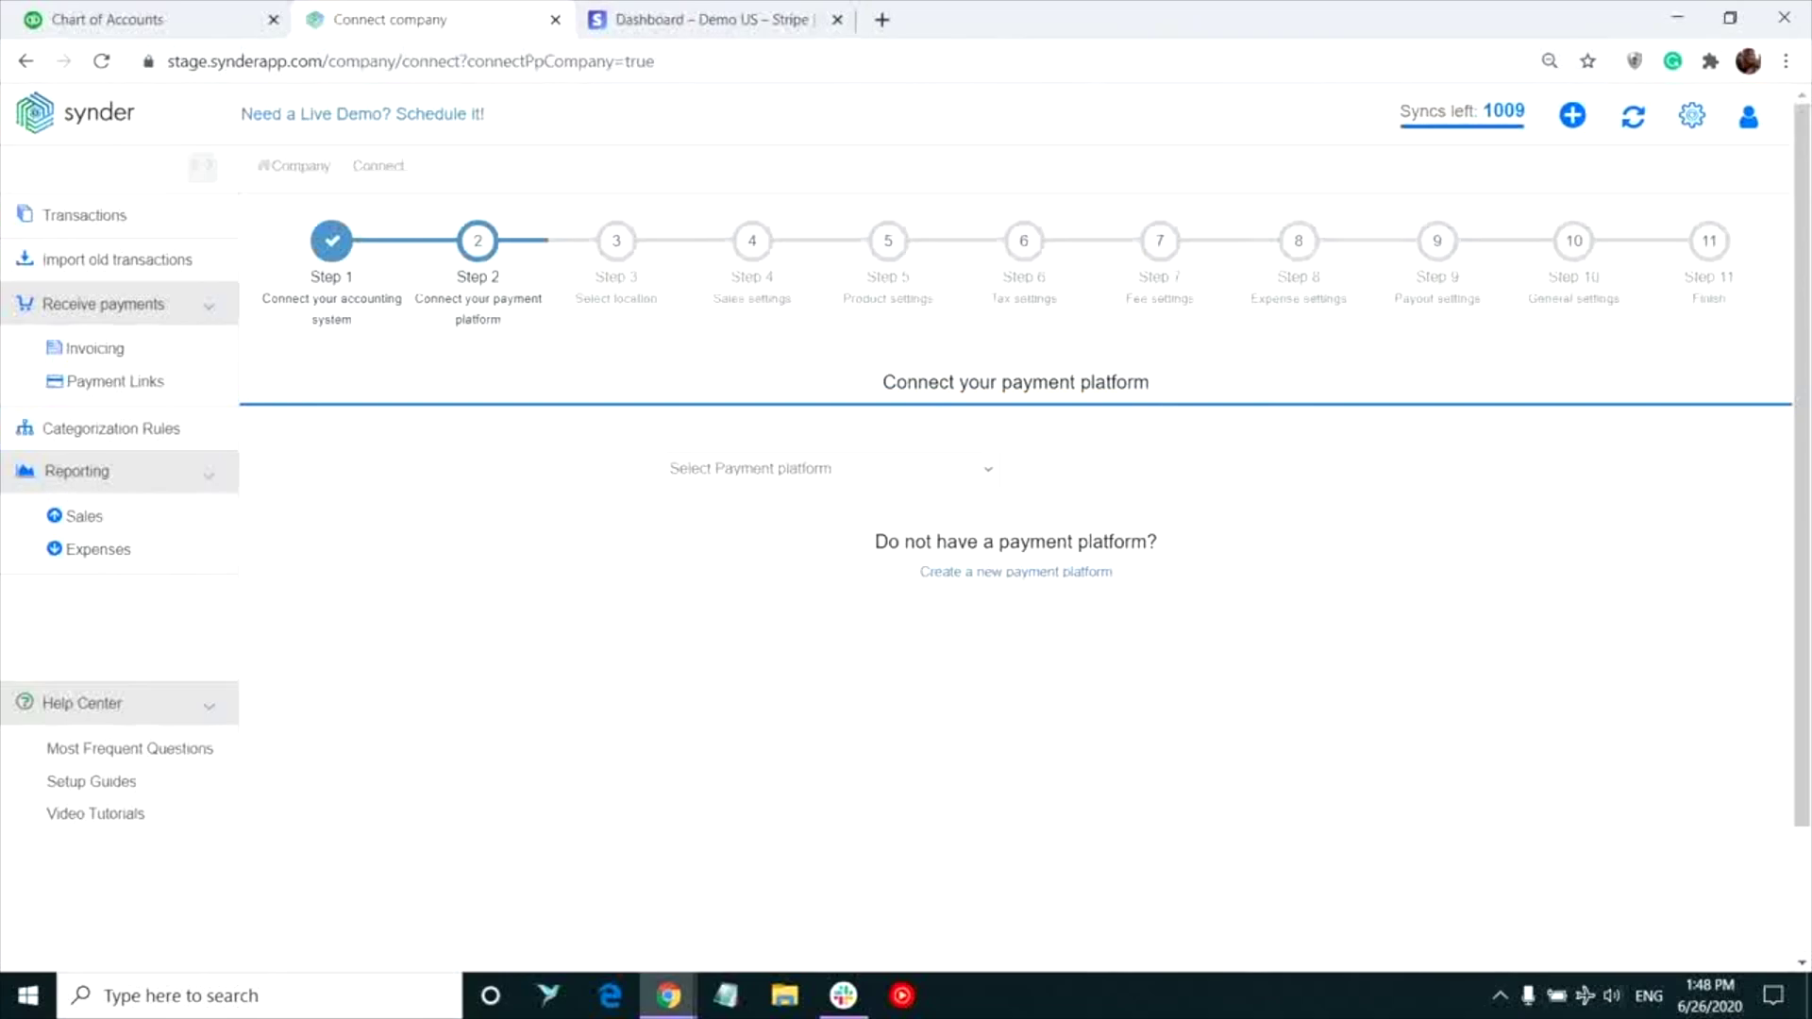
Step: Choose Stripe from the payment platform list in the add-platform options
left_click(1567, 121)
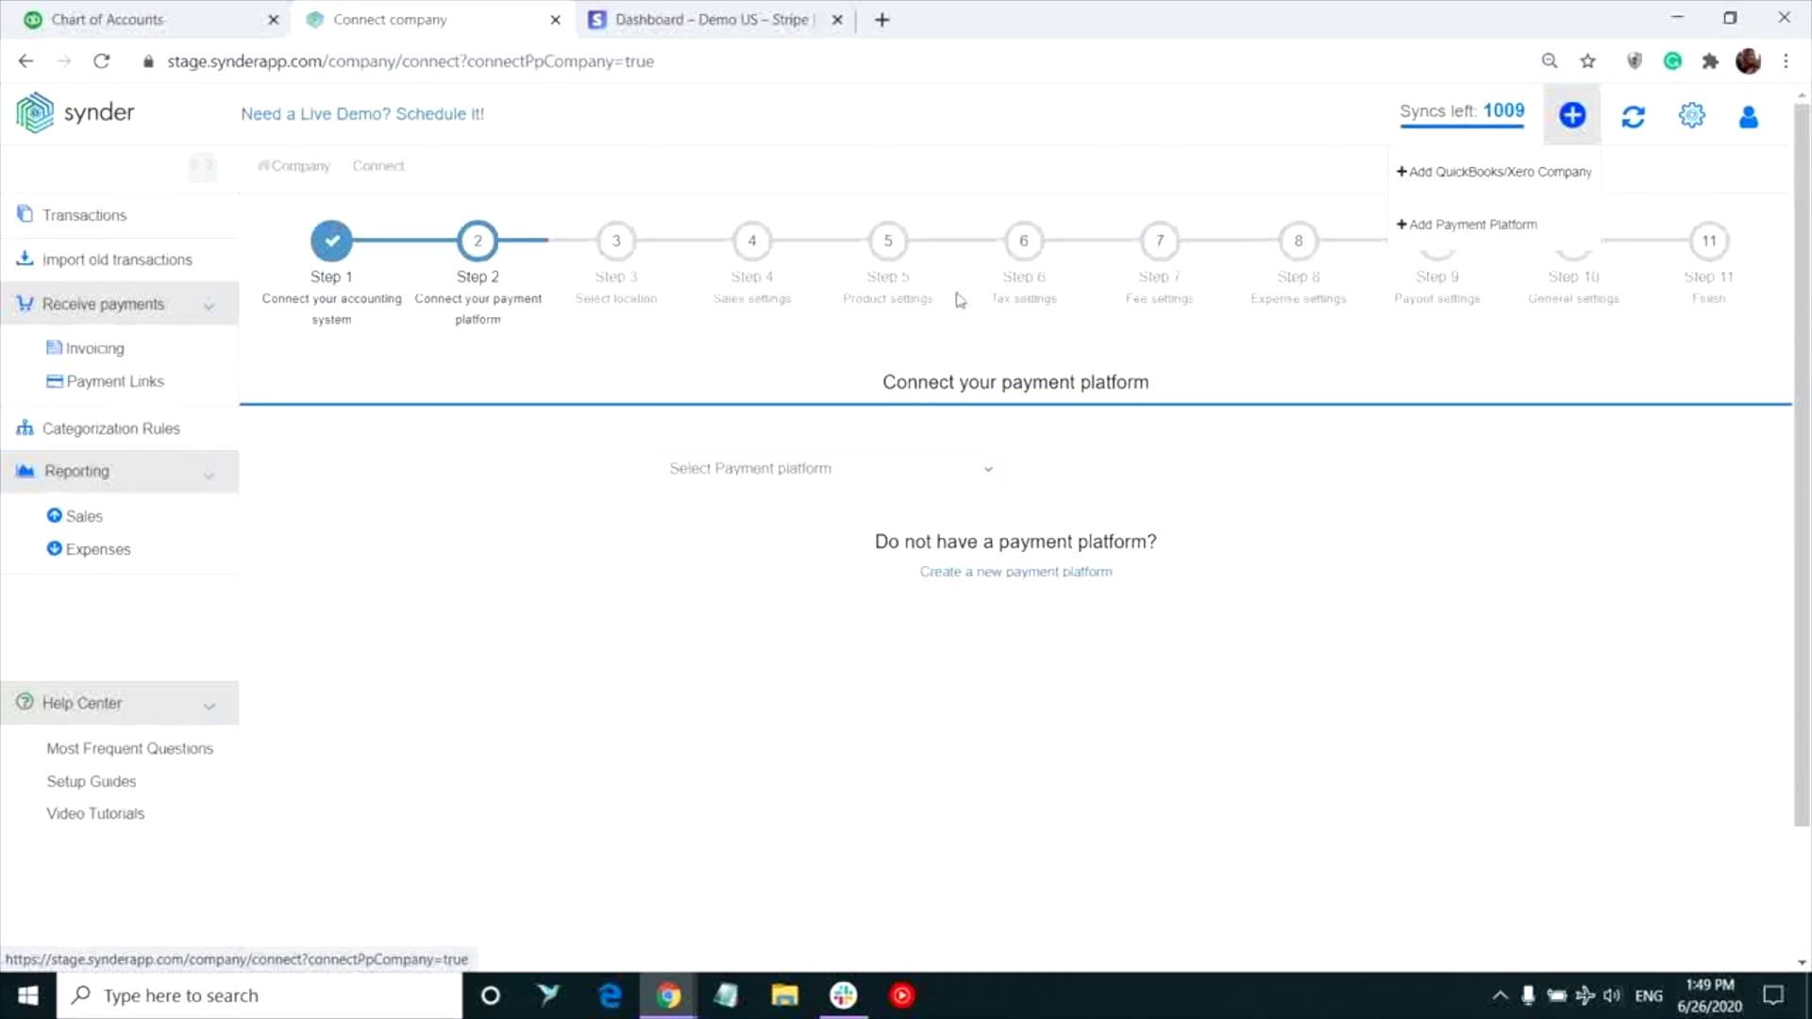
left_click(548, 440)
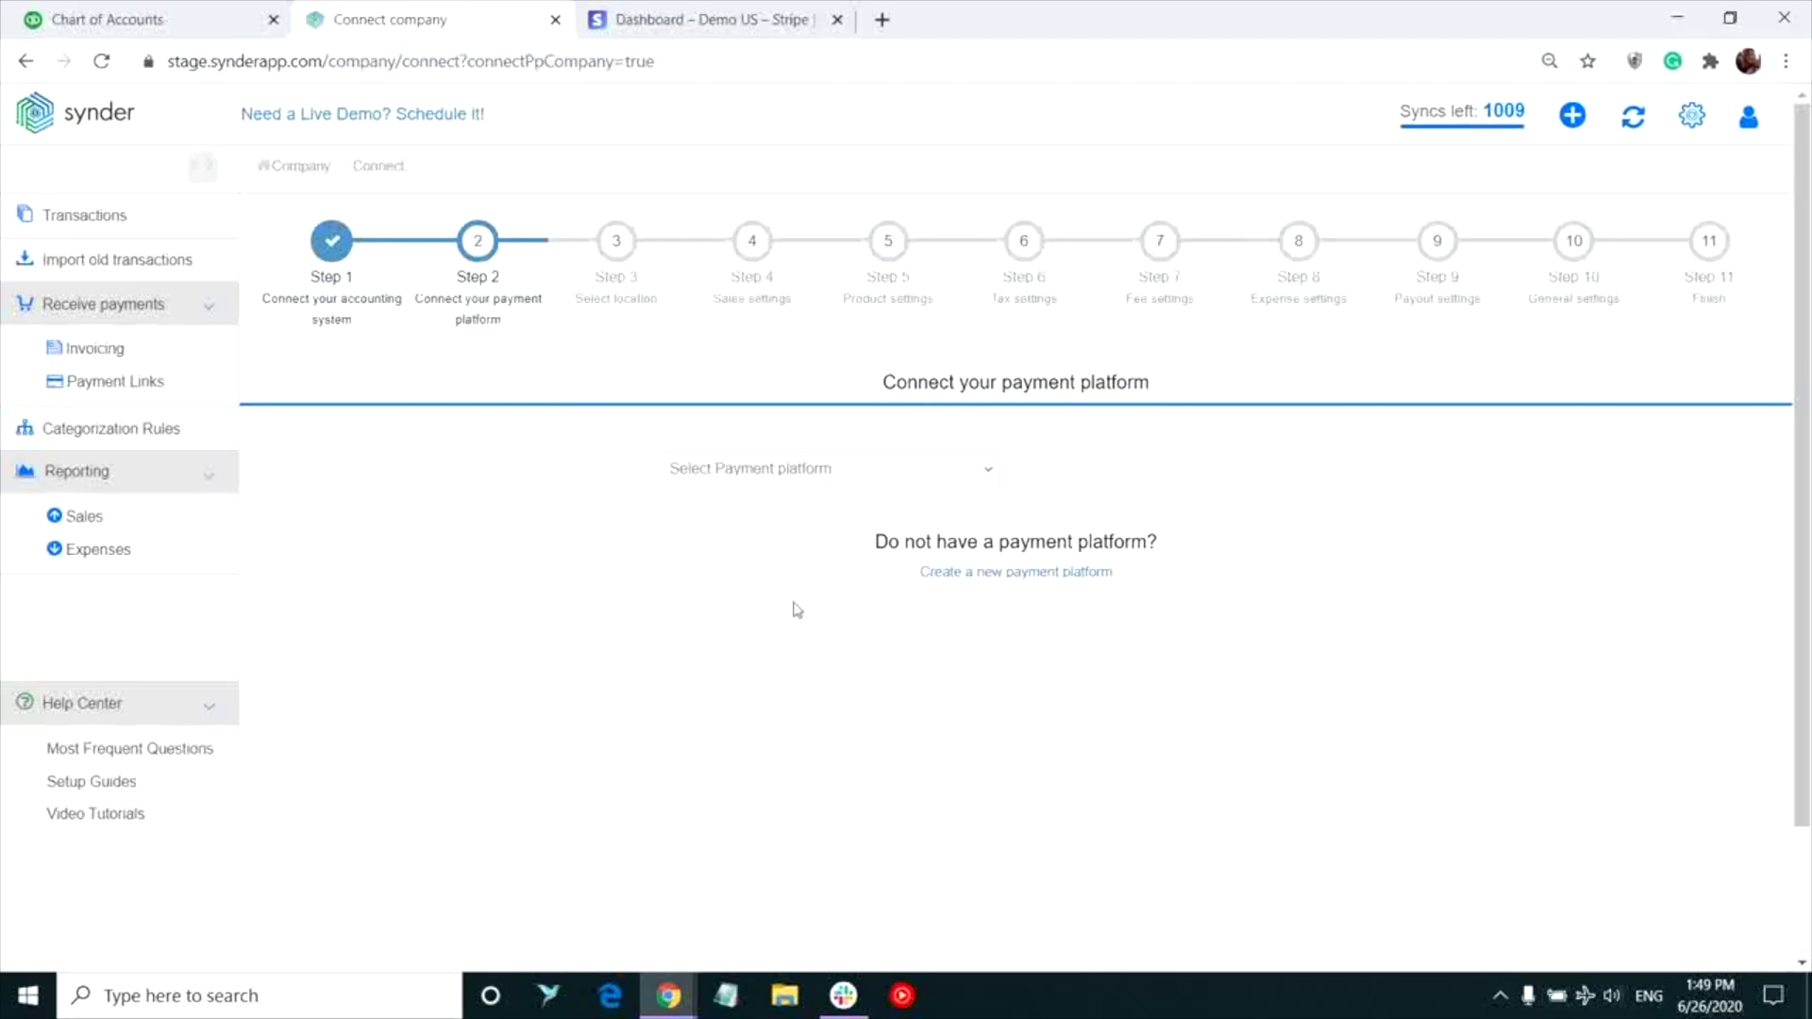
left_click(1567, 140)
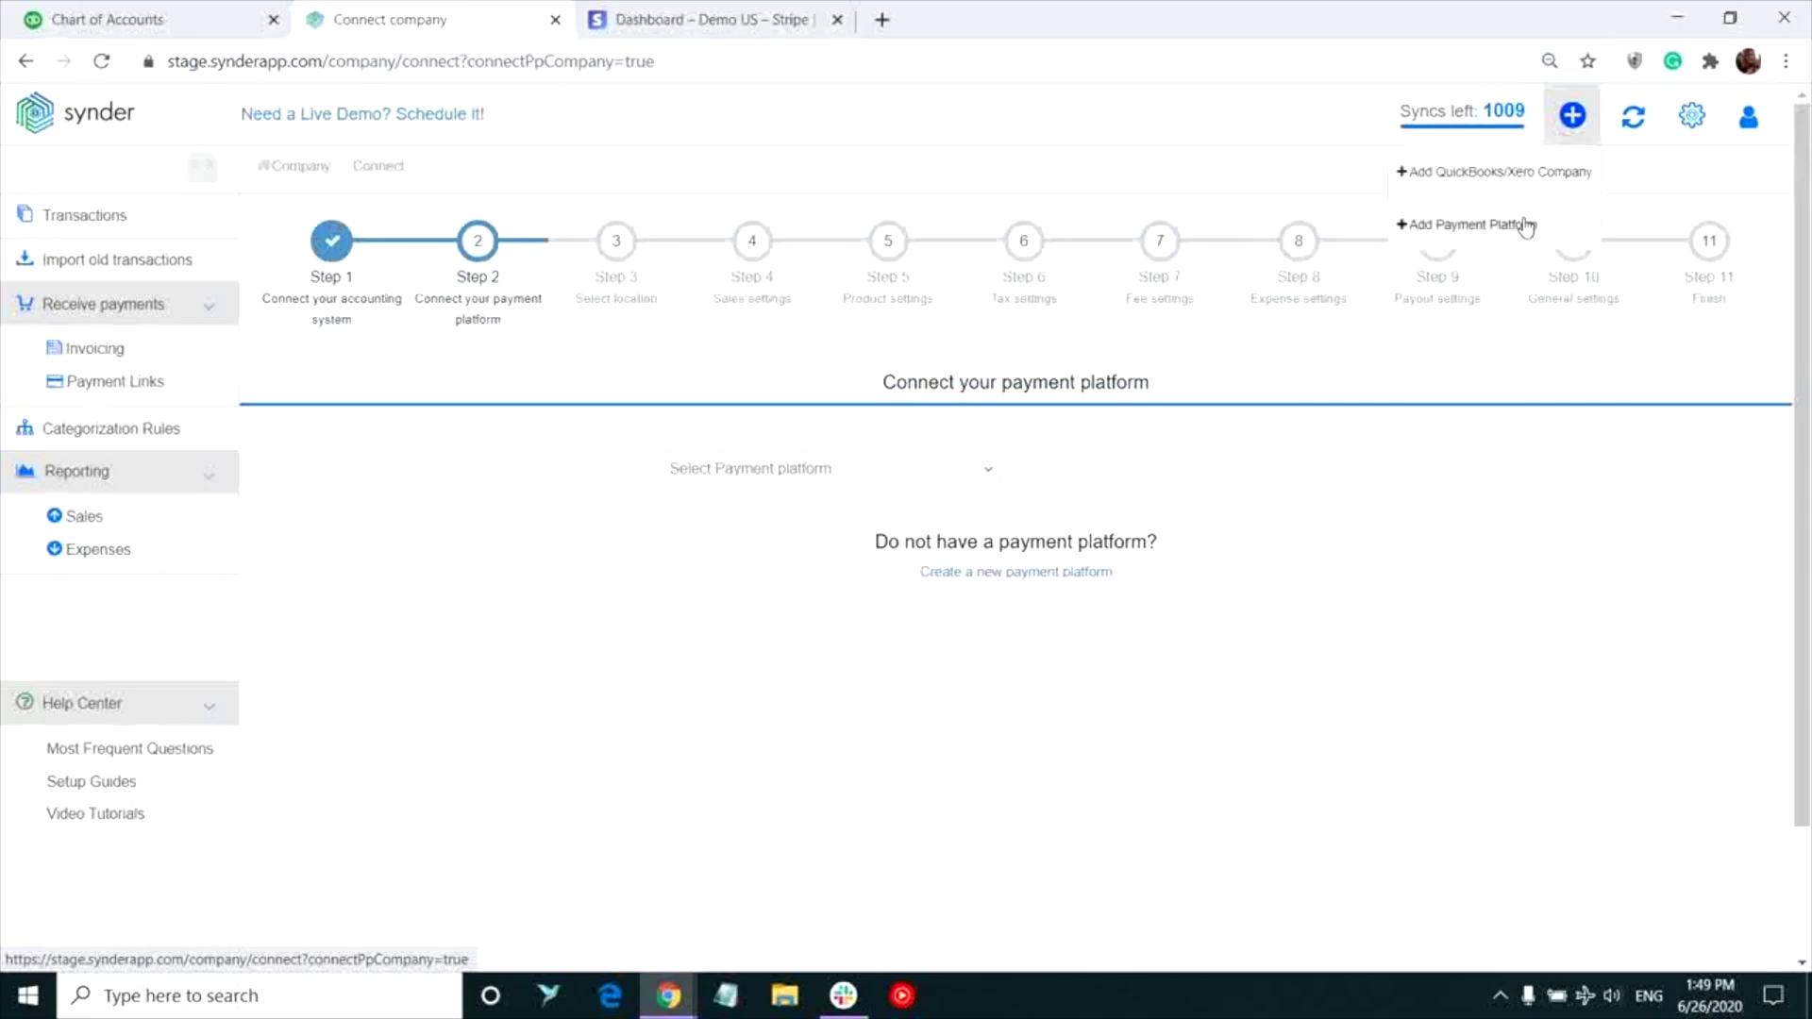
left_click(988, 470)
left_click(873, 533)
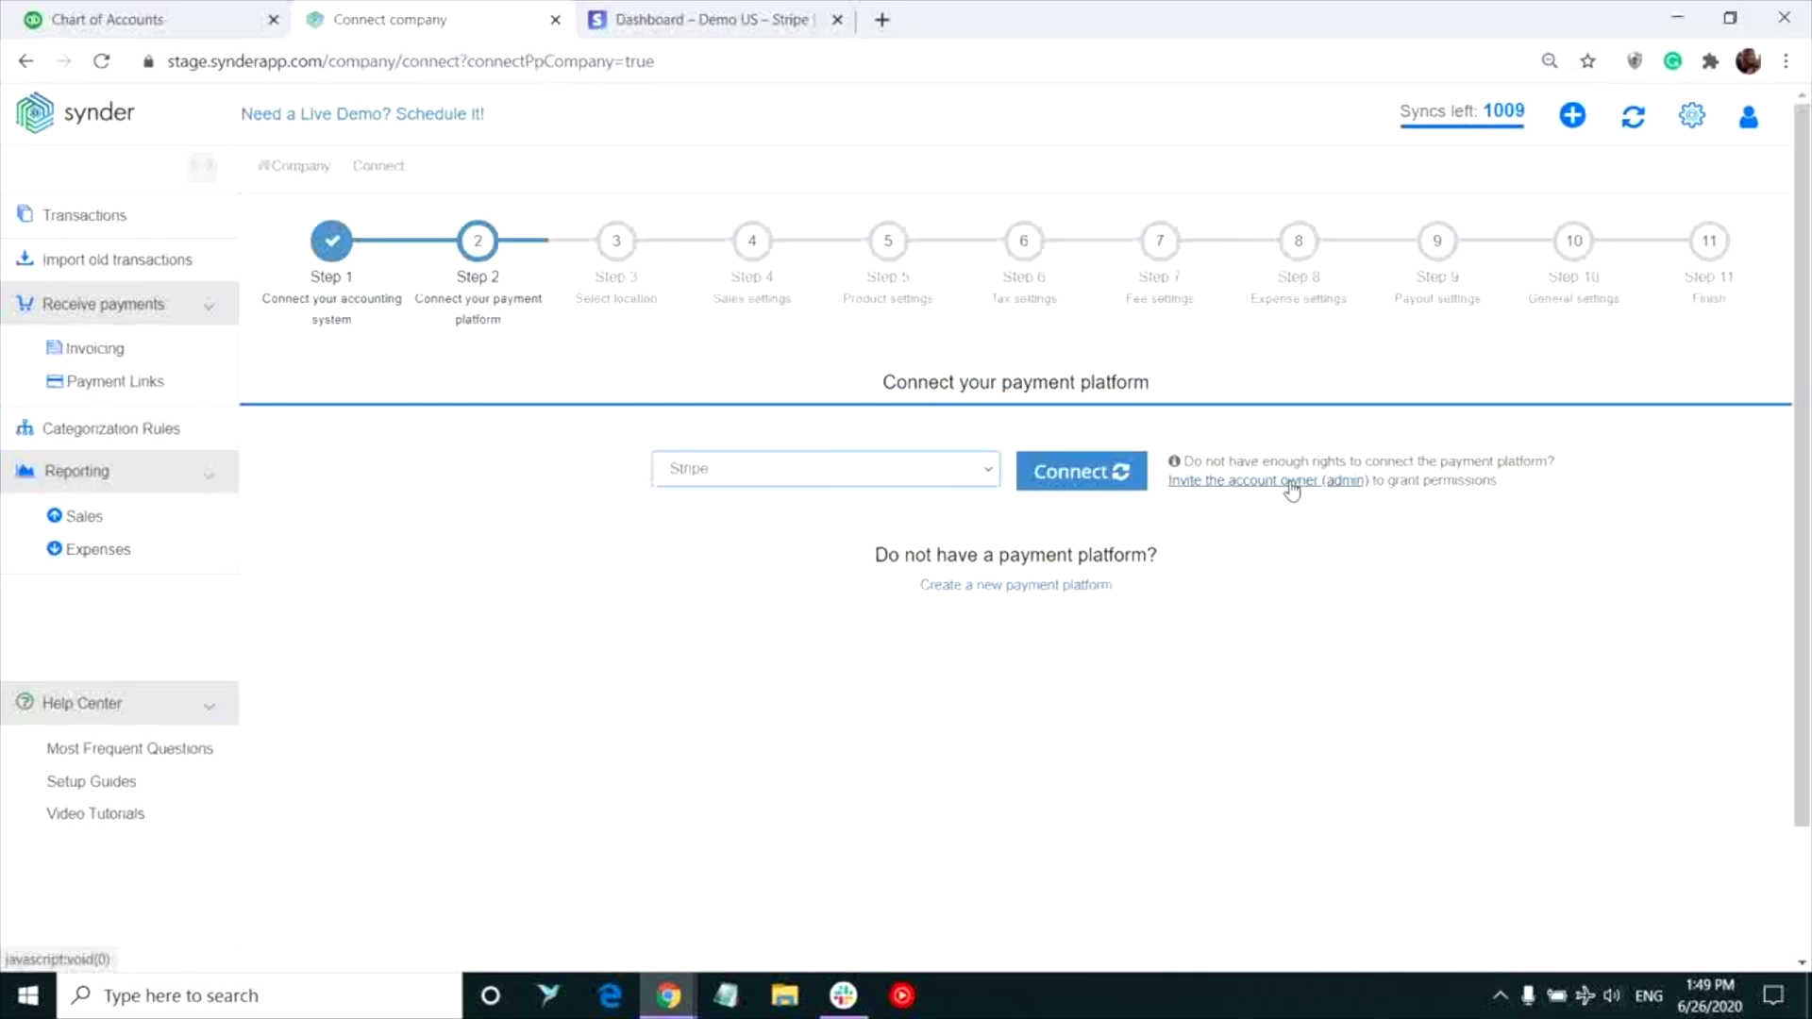
Step: Connect Stripe and skip the Stripe account form to authorize Demo US
left_click(1068, 493)
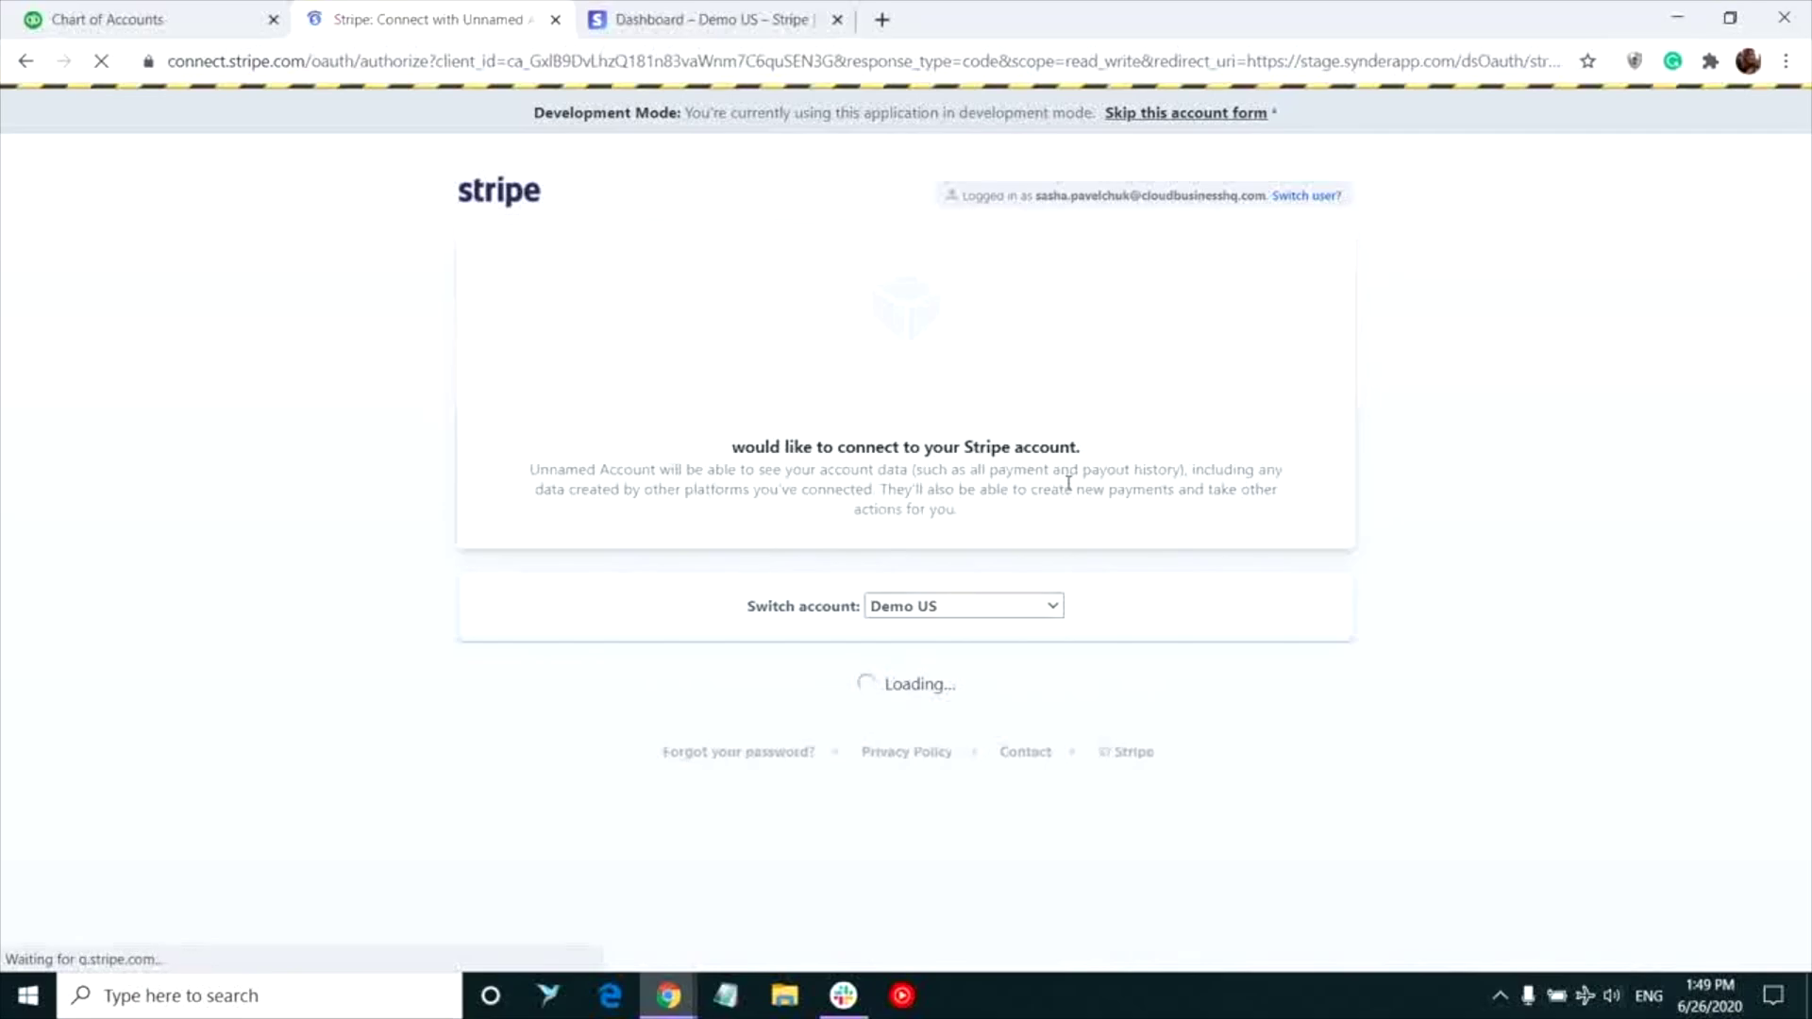
left_click(1213, 114)
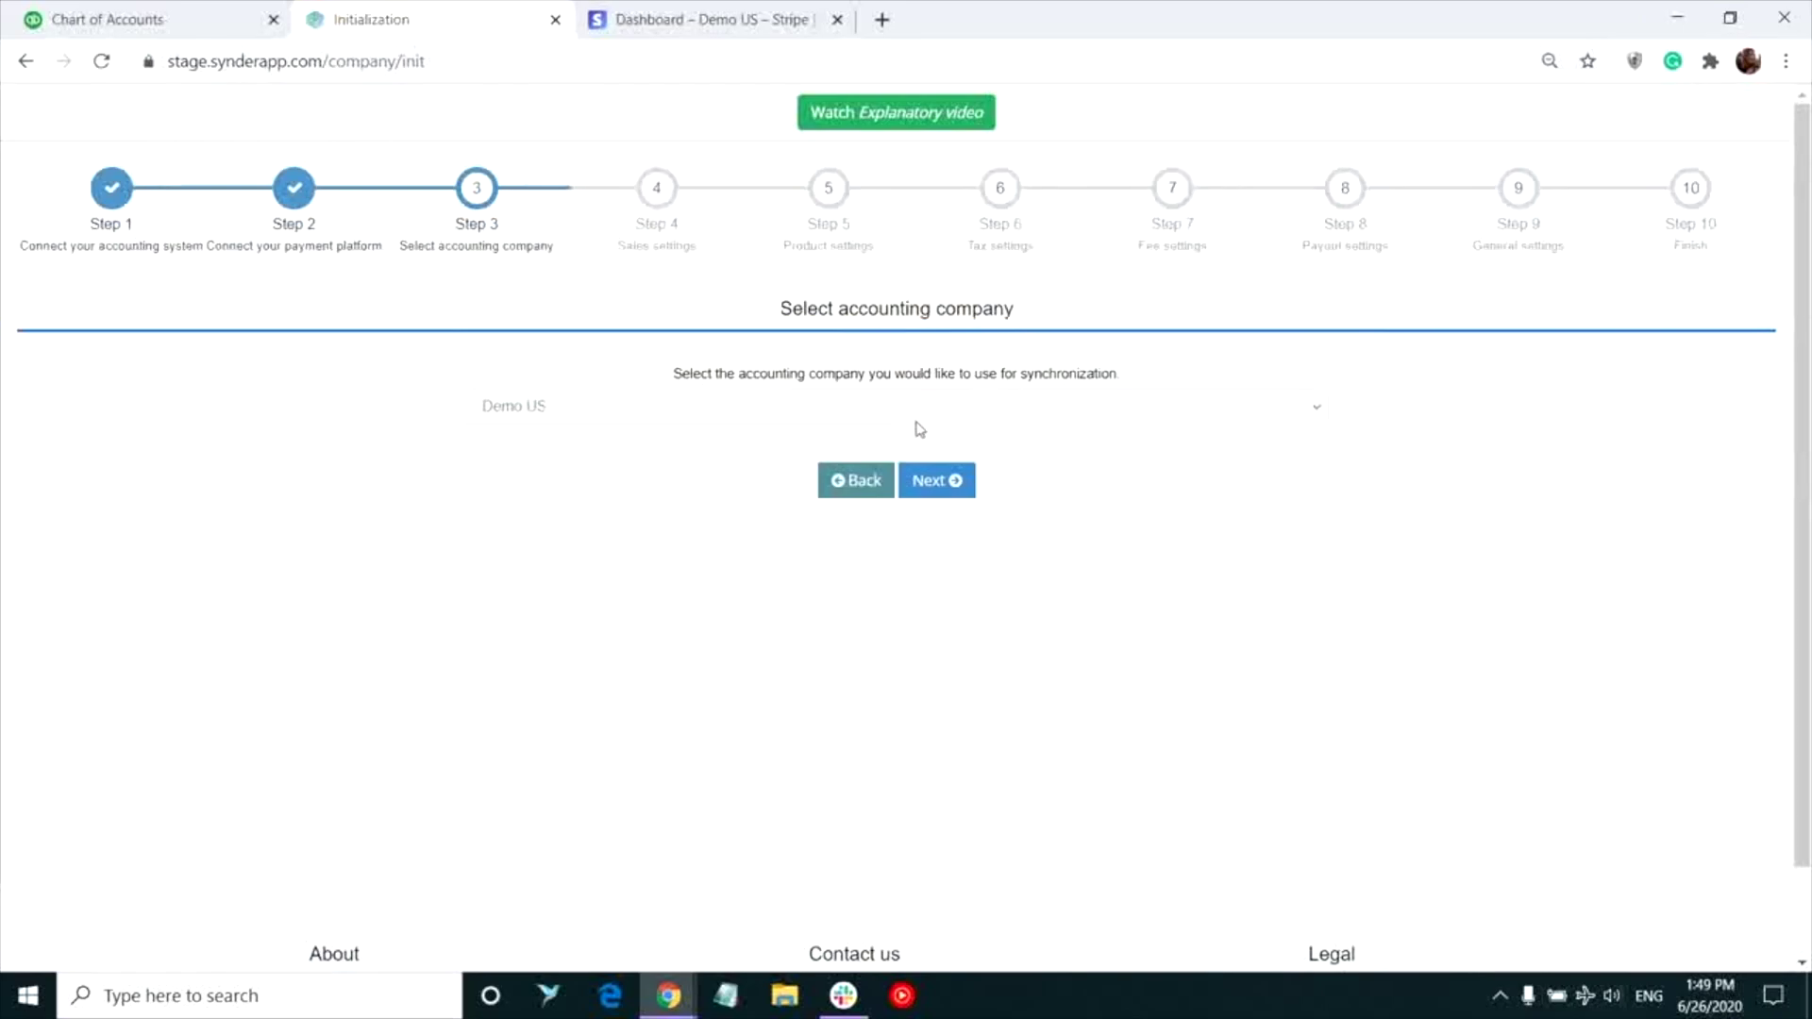
Step: Select Demo US as the accounting company and continue
left_click(911, 406)
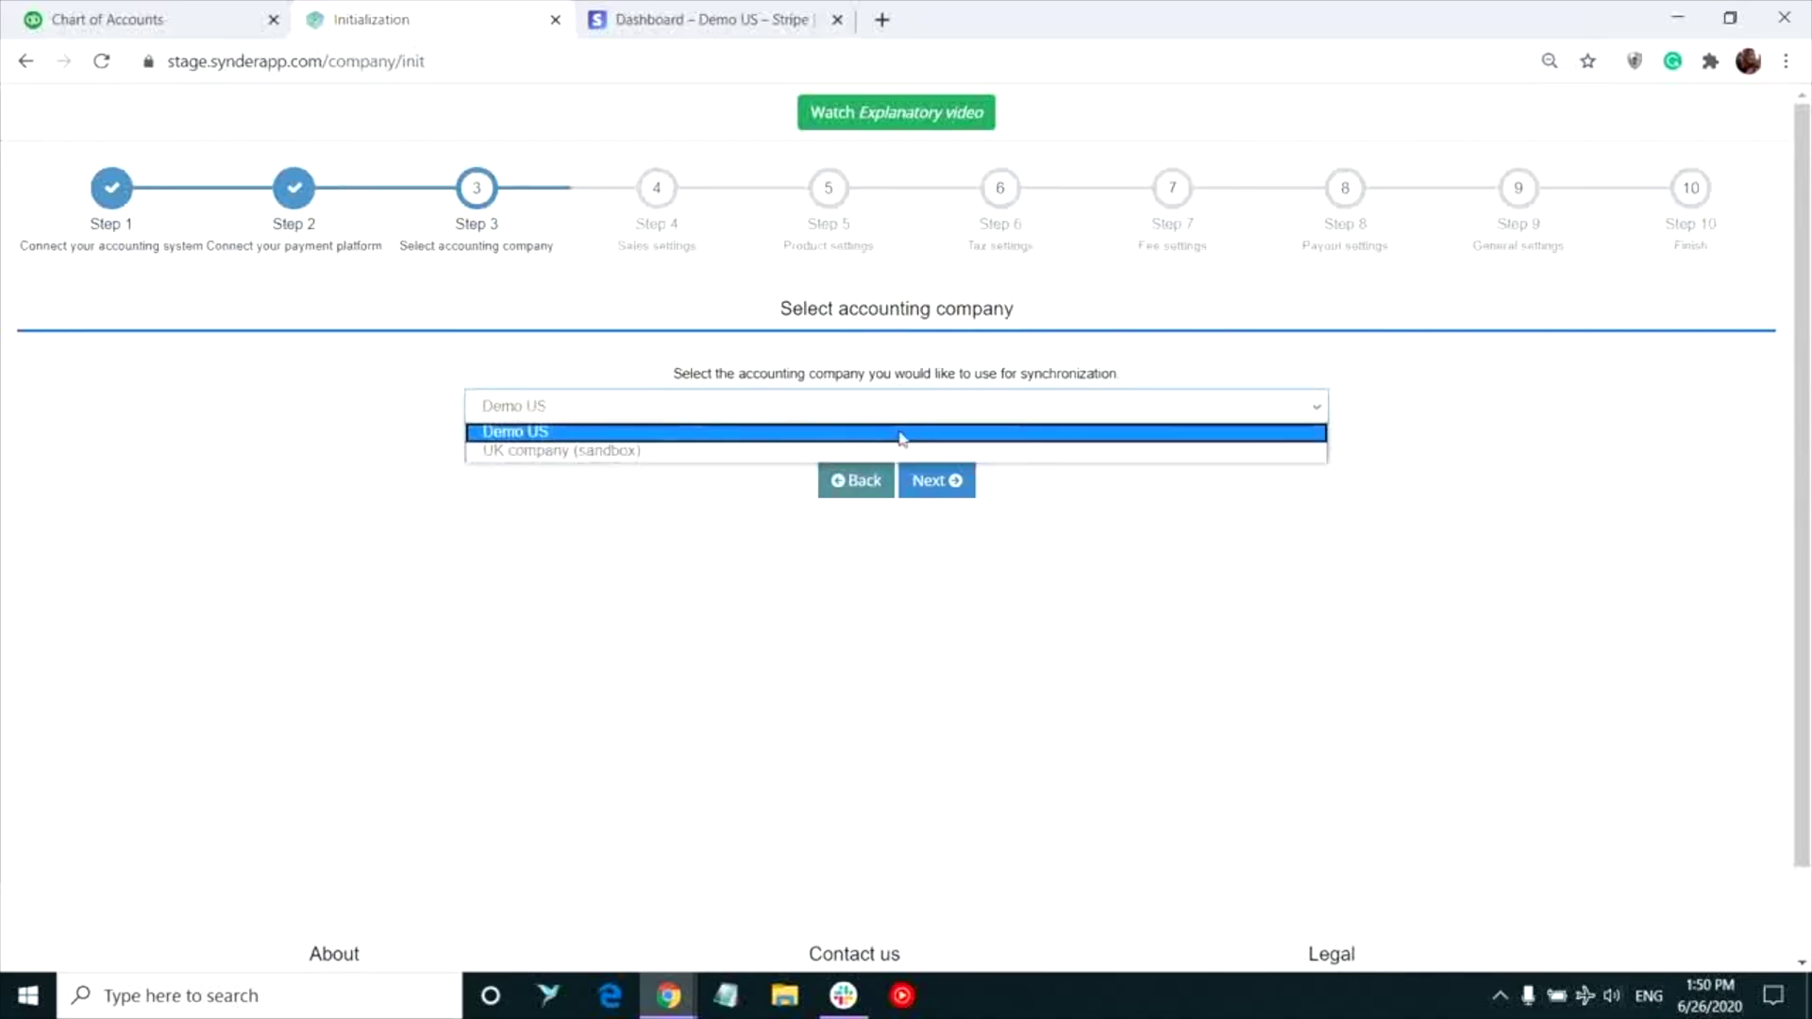
left_click(906, 430)
left_click(937, 481)
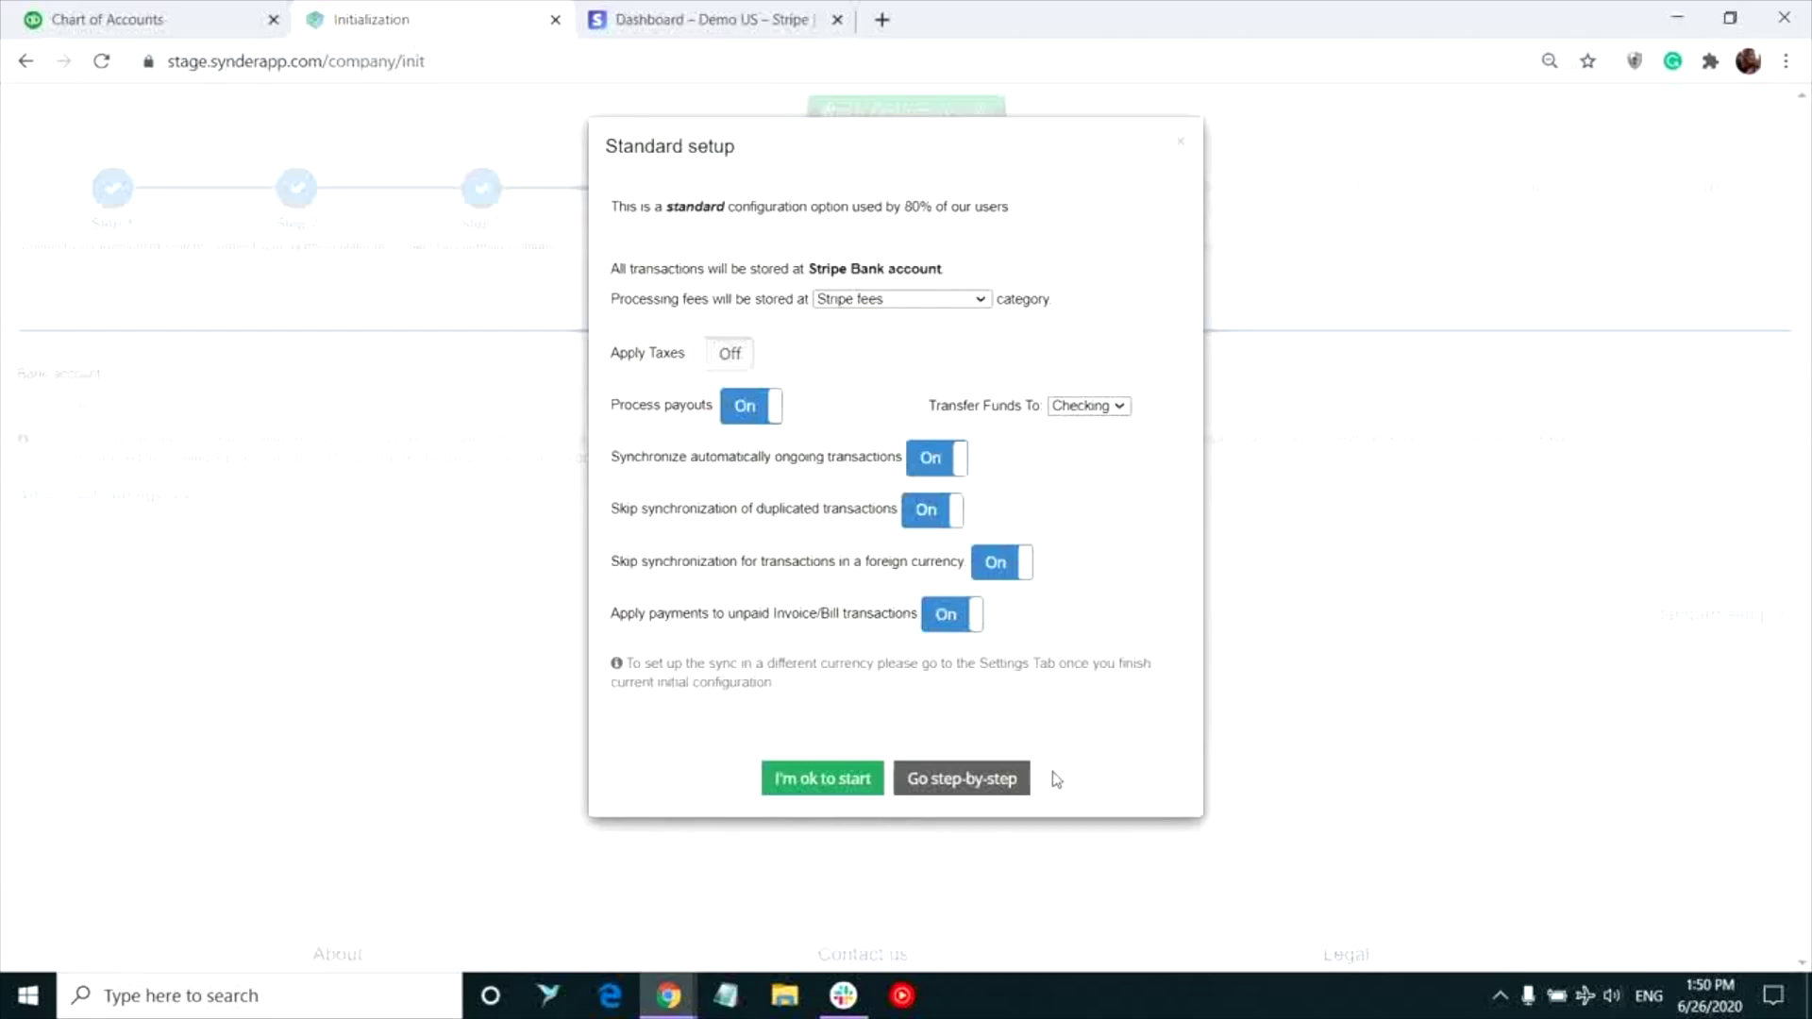
Step: Go step-by-step, keeping Stripe Bank account as bank account and Stripe as payment method
left_click(969, 797)
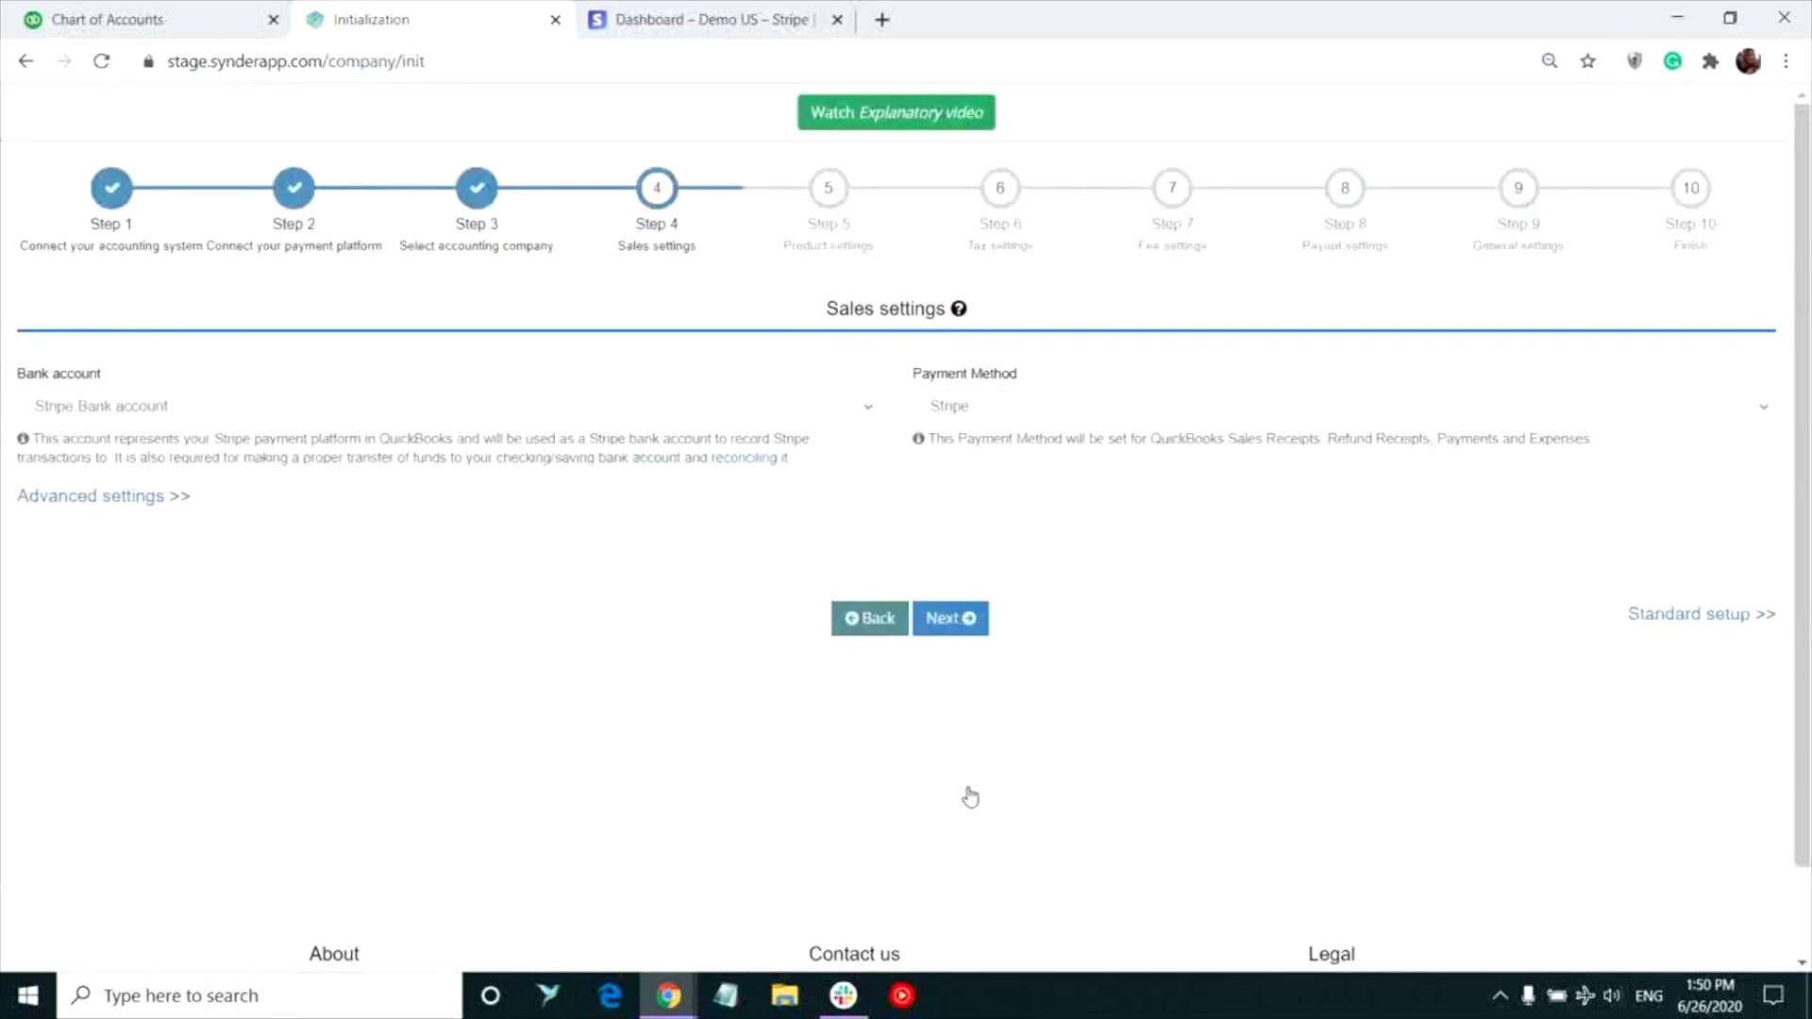
left_click(459, 415)
left_click(459, 414)
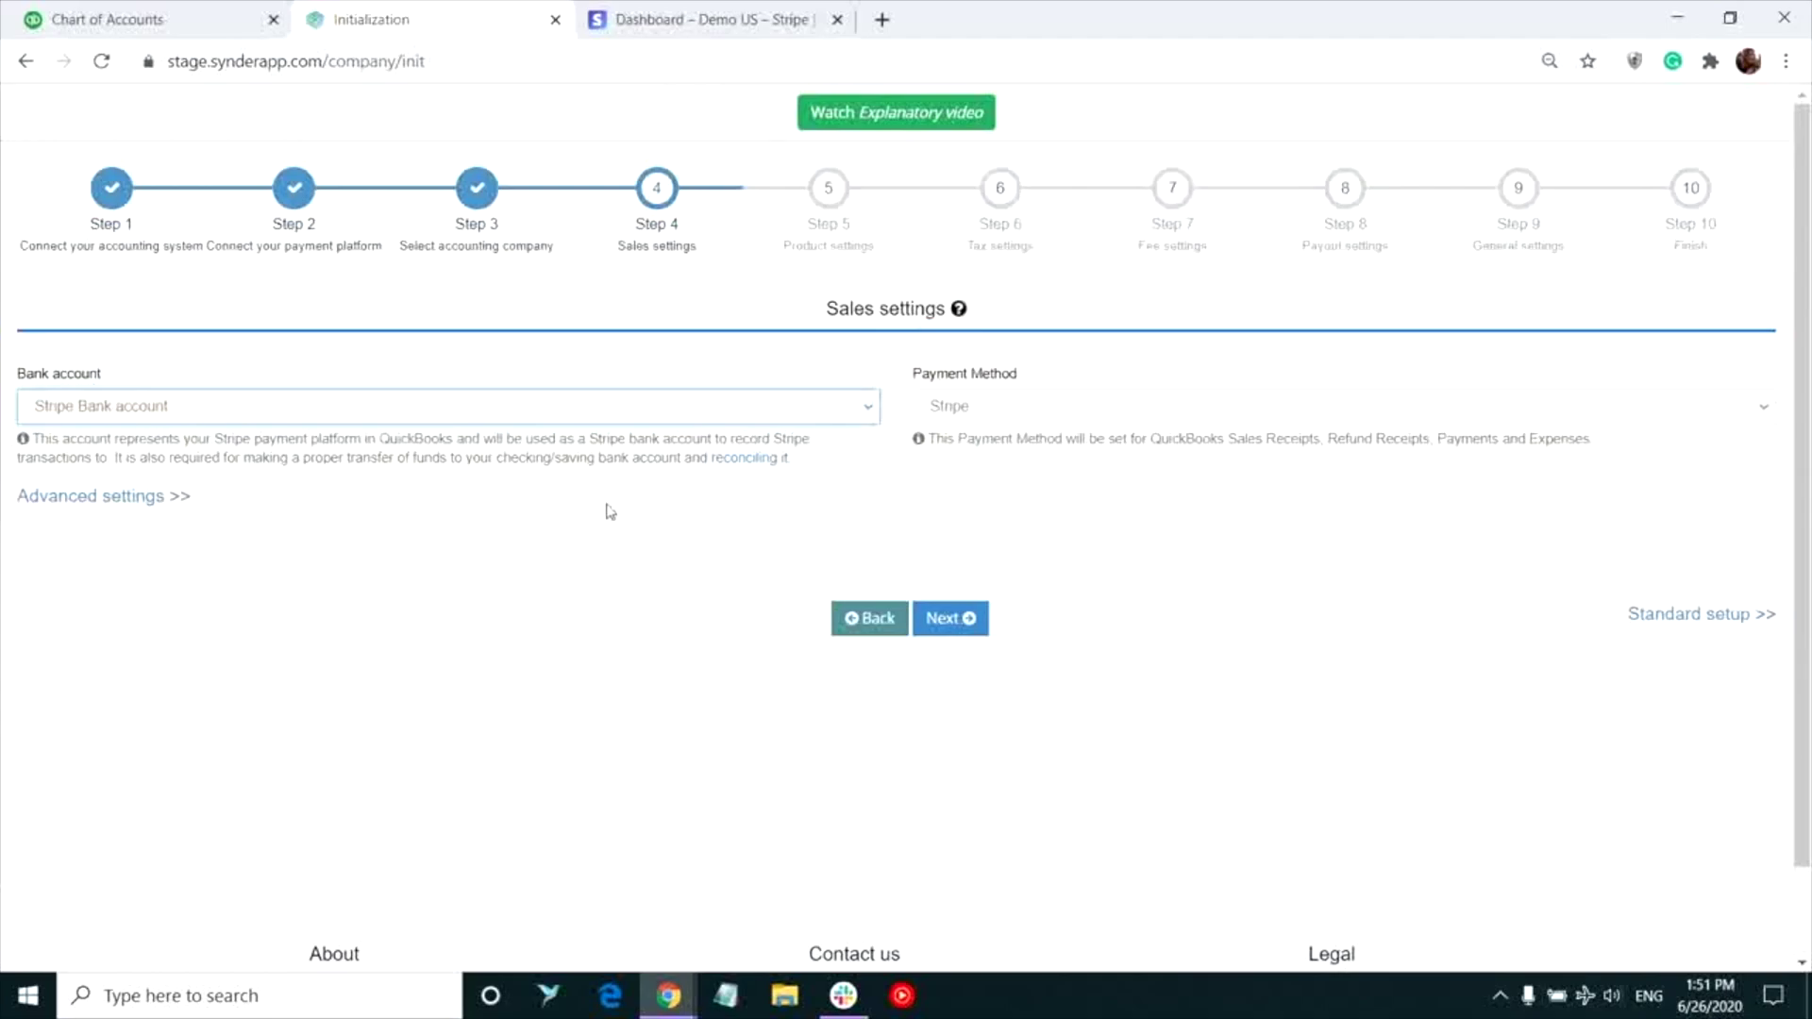
left_click(1065, 425)
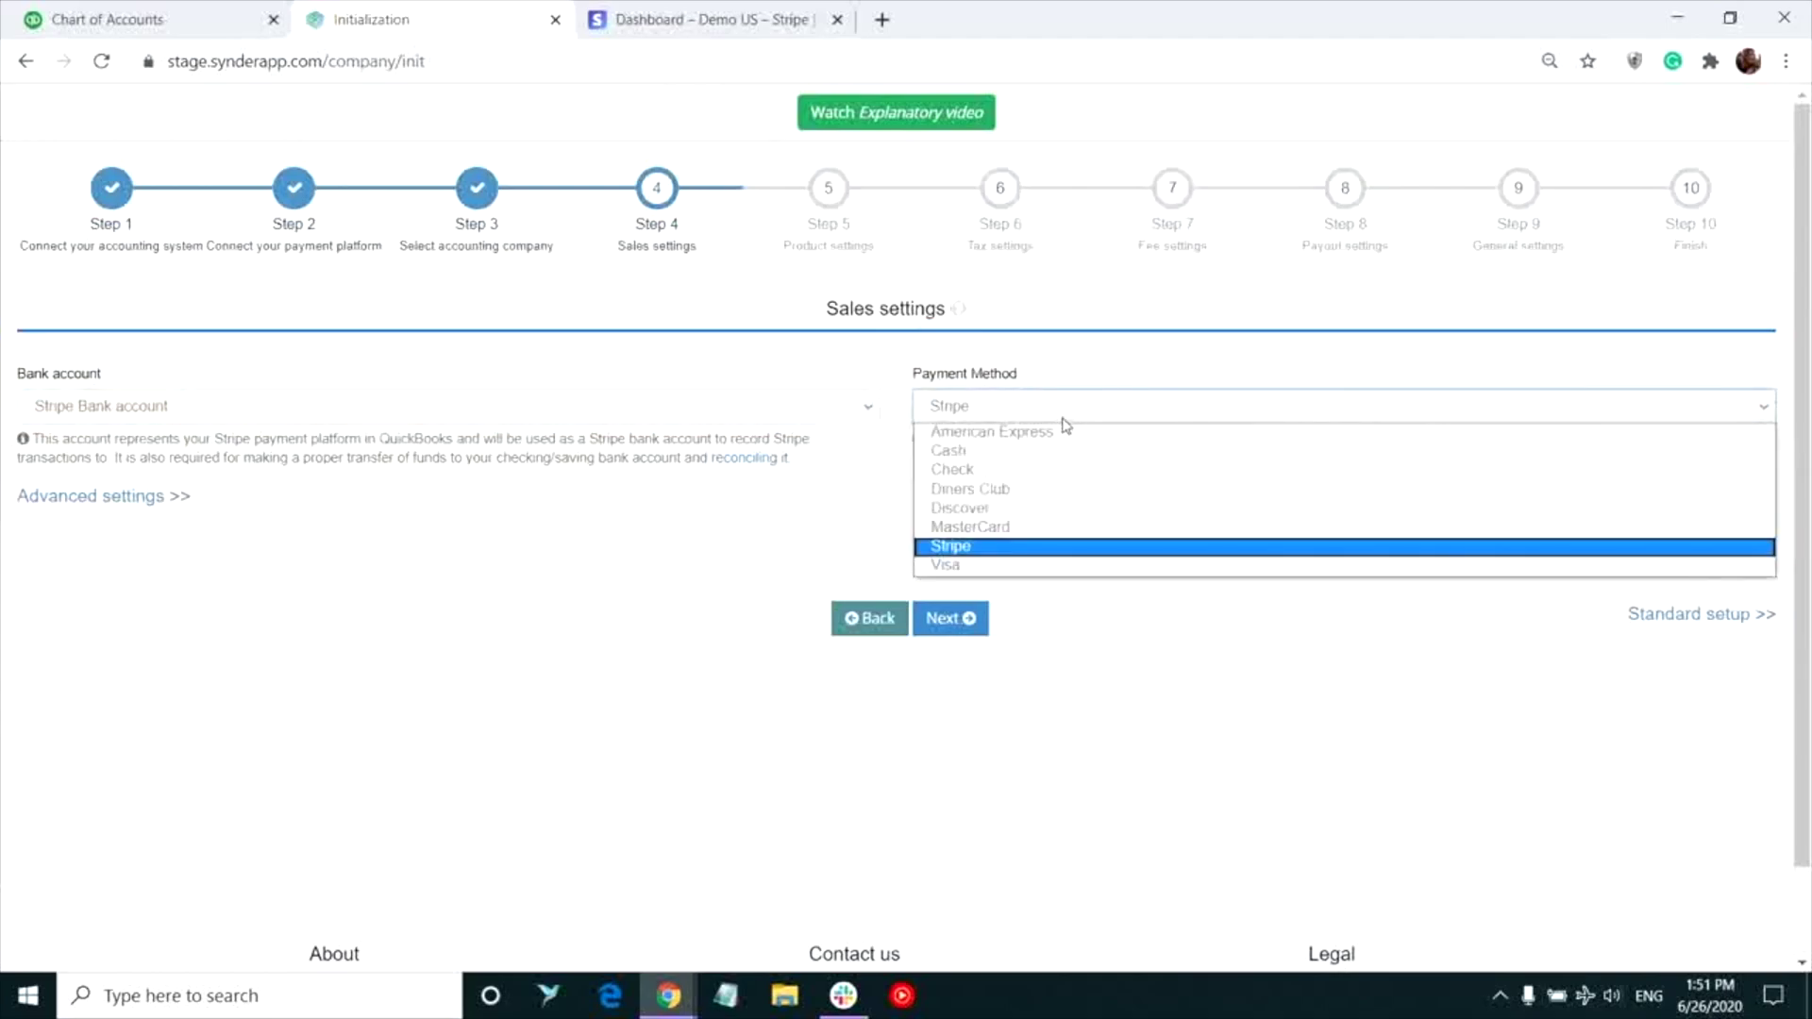
left_click(1063, 419)
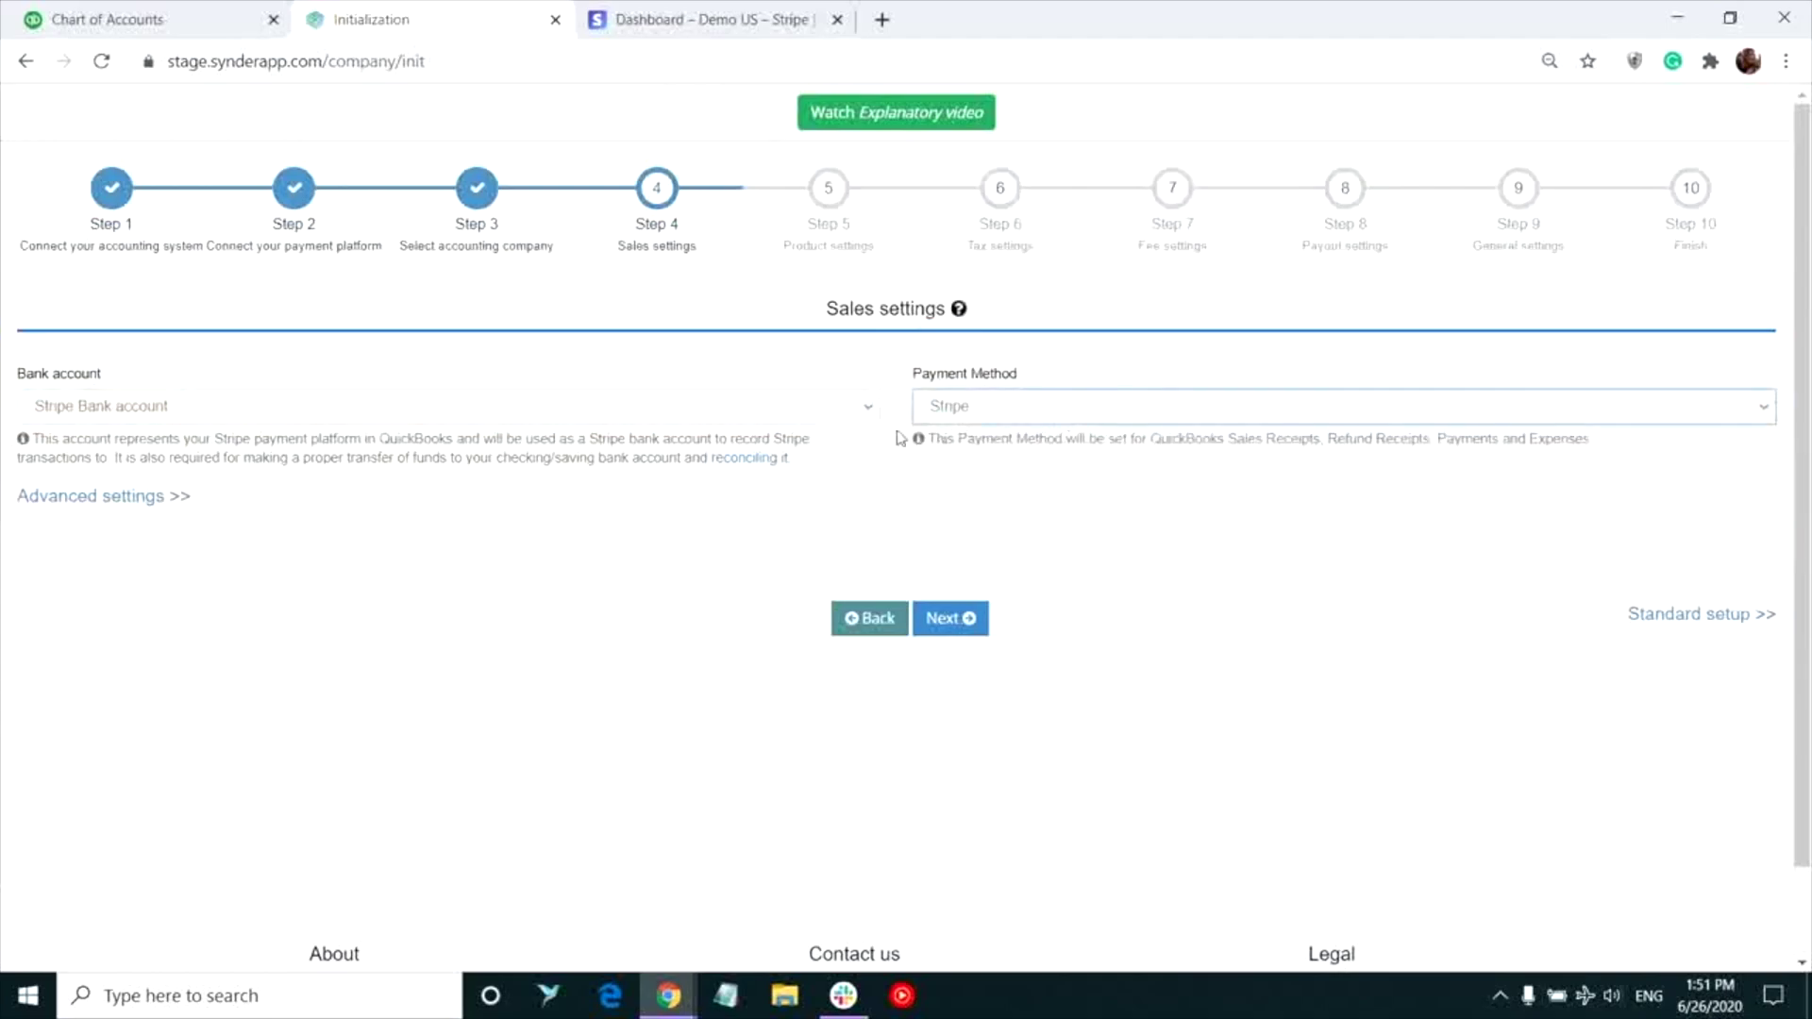
Step: In advanced sales settings, leave Apply default customer switched off
left_click(159, 500)
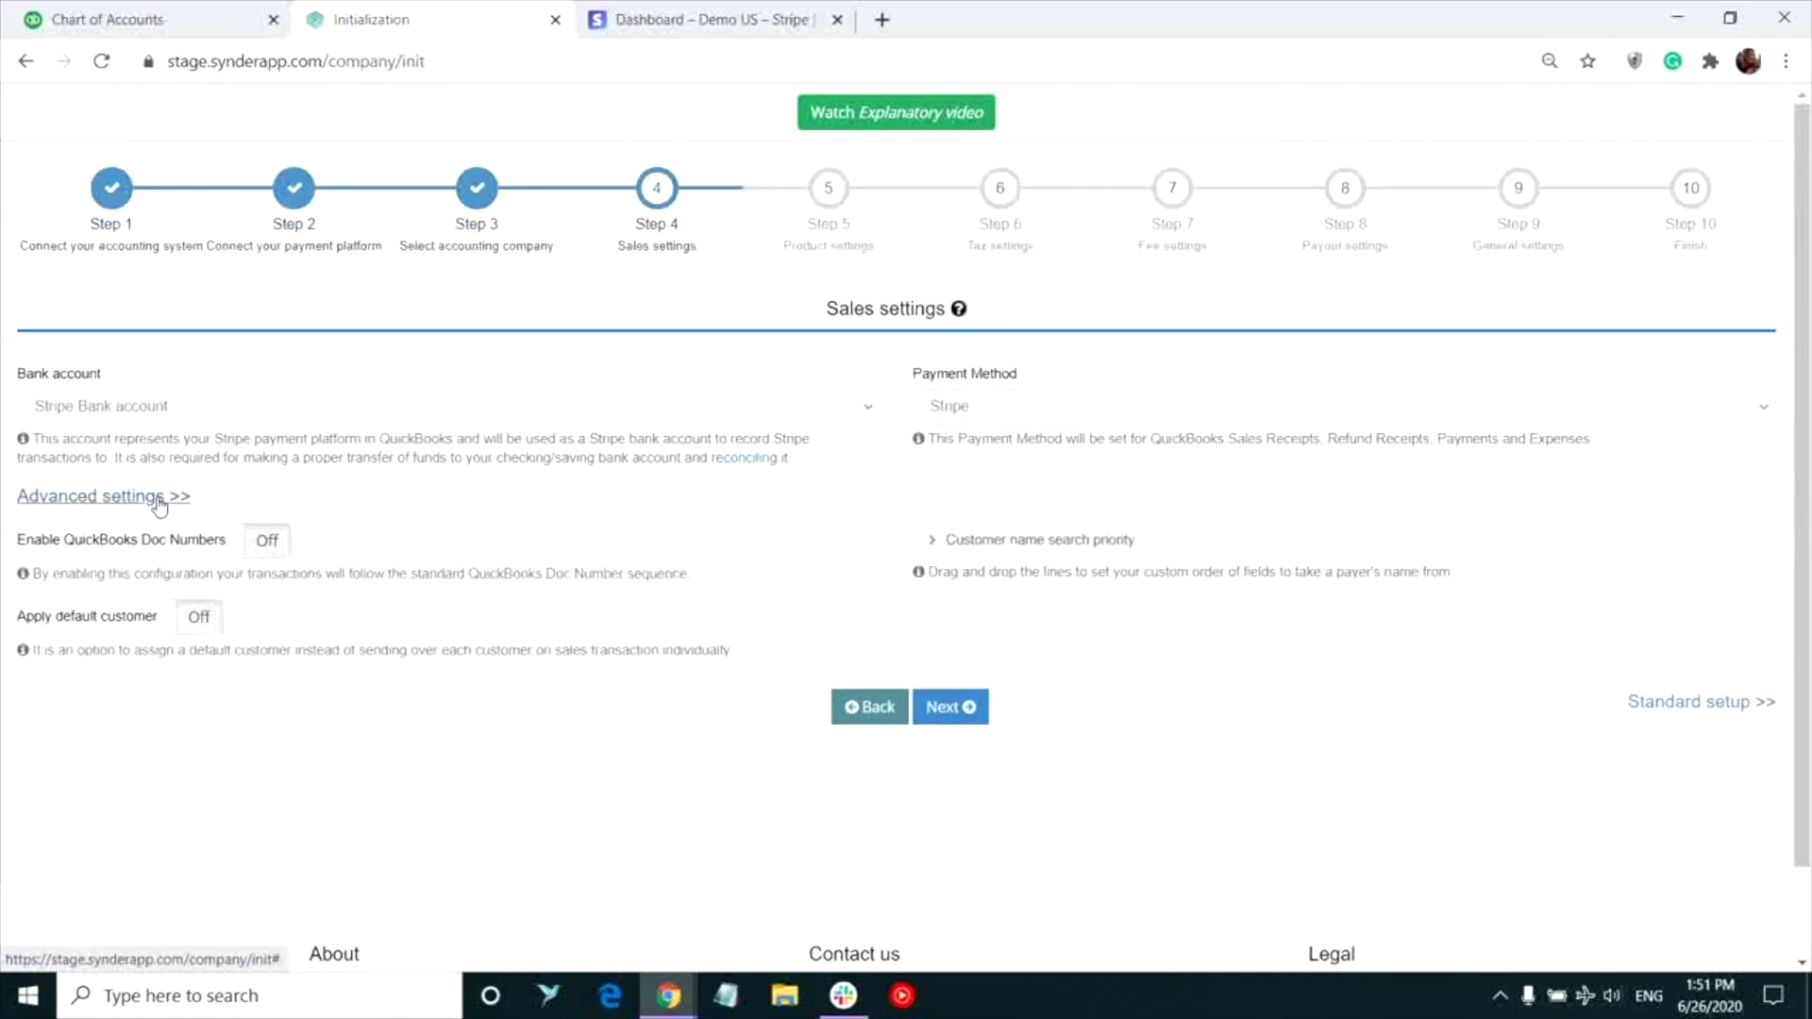
left_click(199, 615)
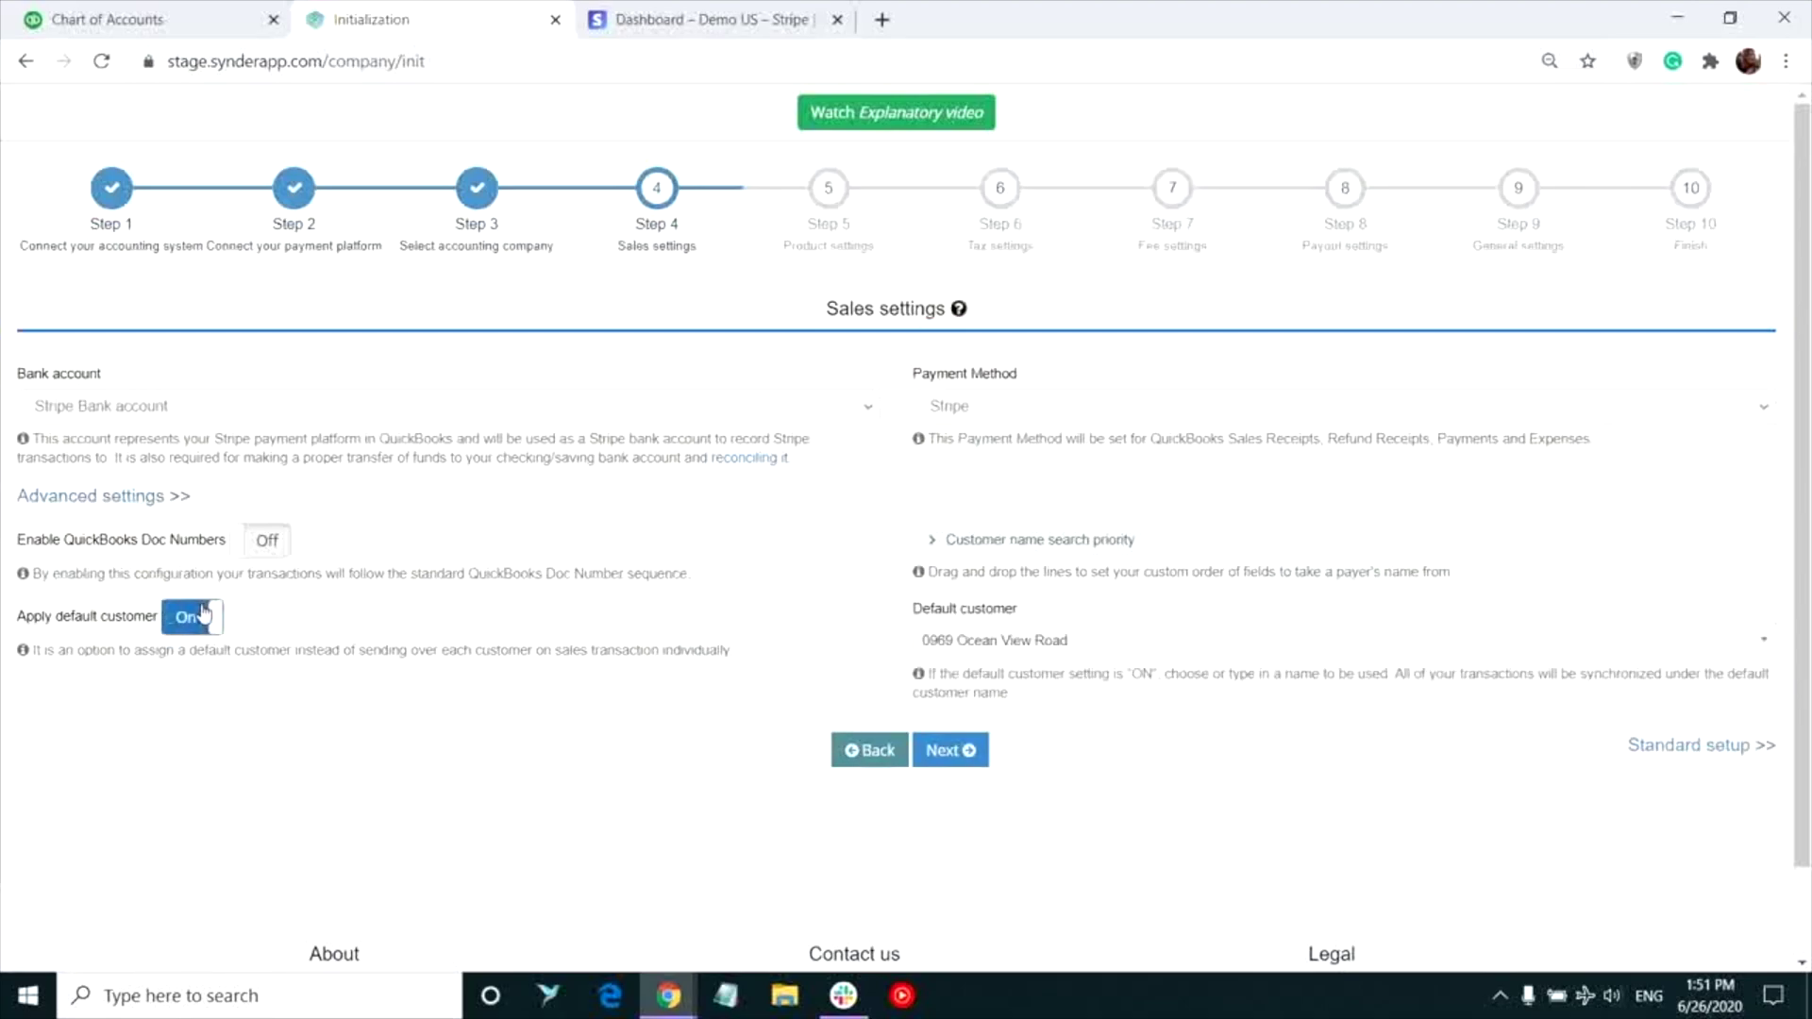
left_click(1045, 639)
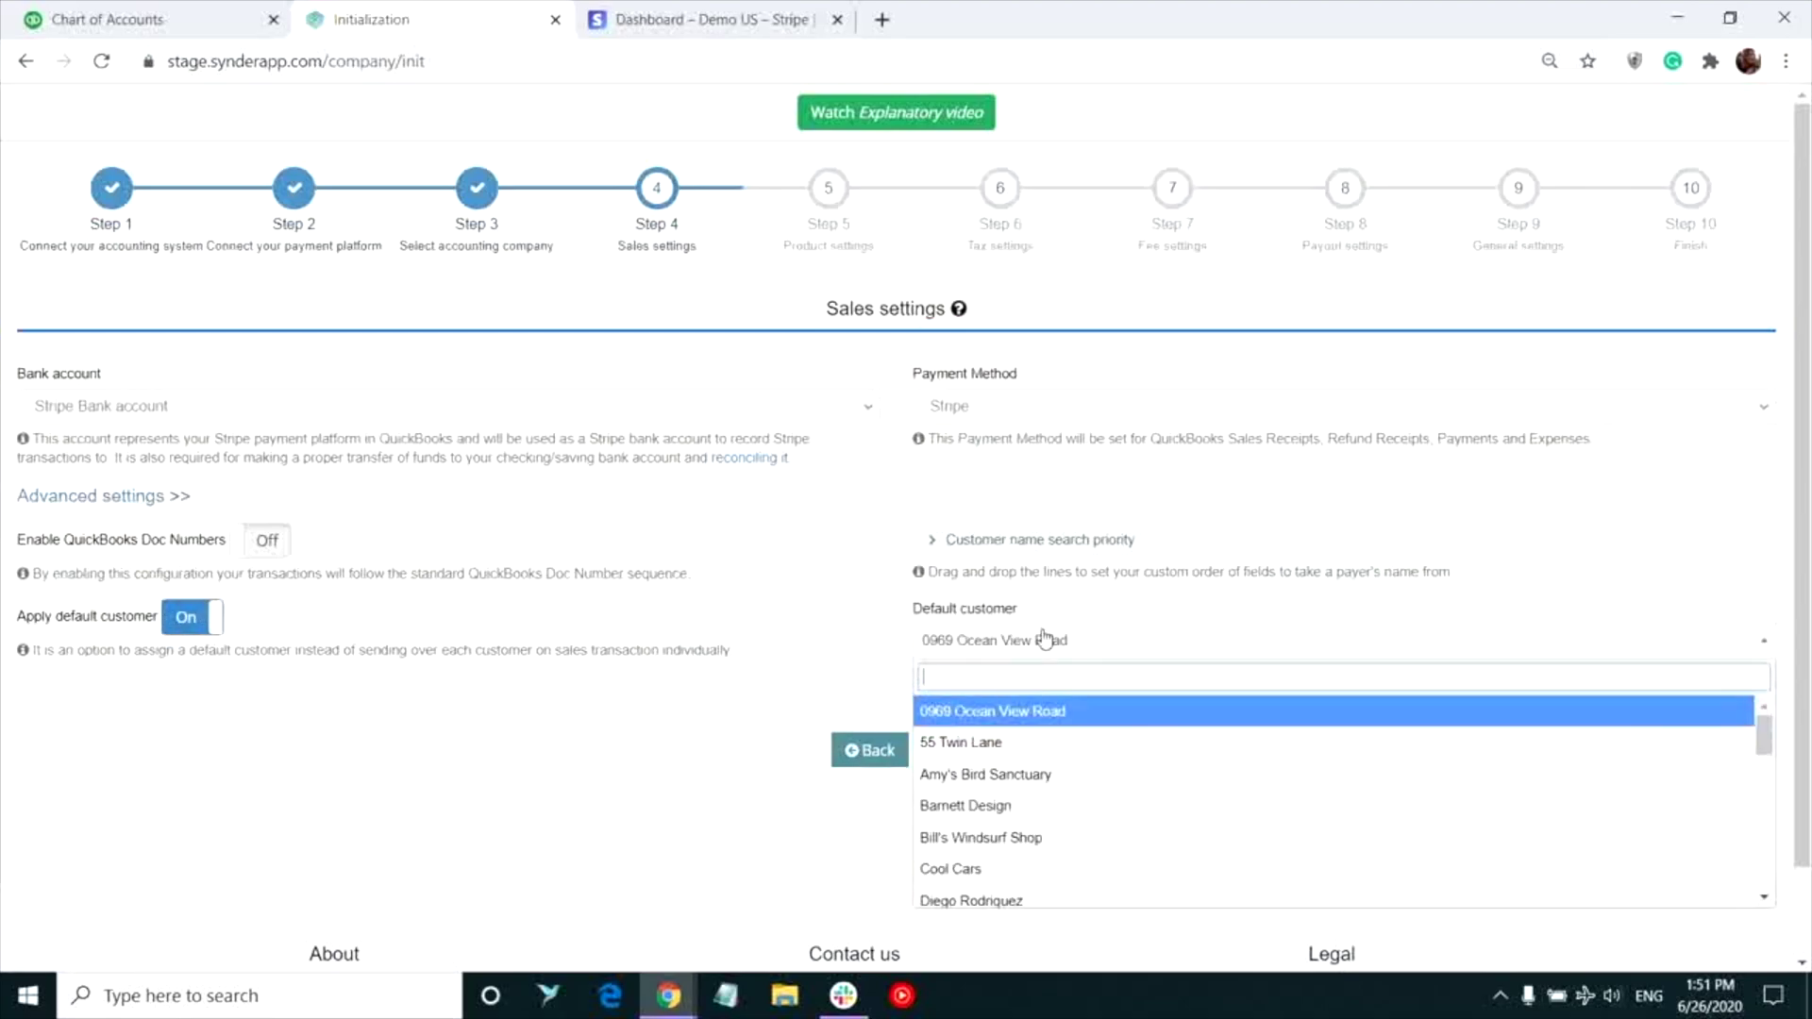
left_click(1044, 639)
left_click(186, 616)
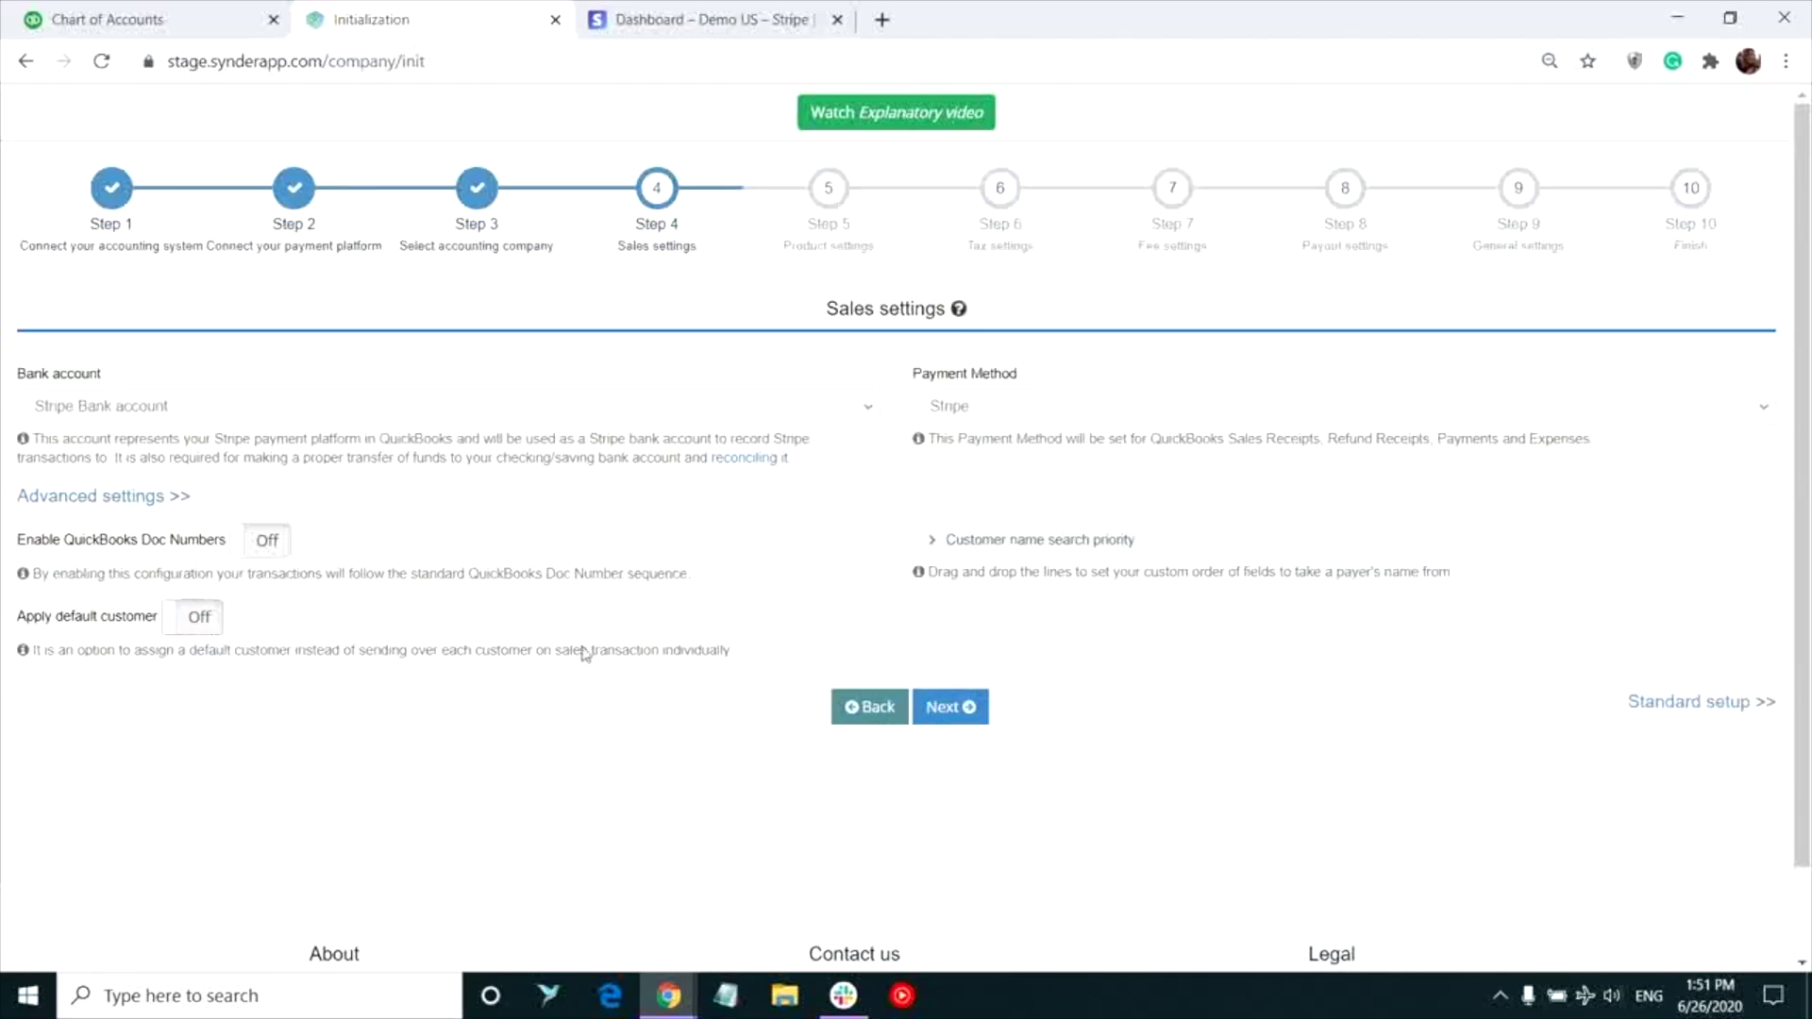
Step: Leave the generic product option off, with Stripe item as its product name
left_click(972, 712)
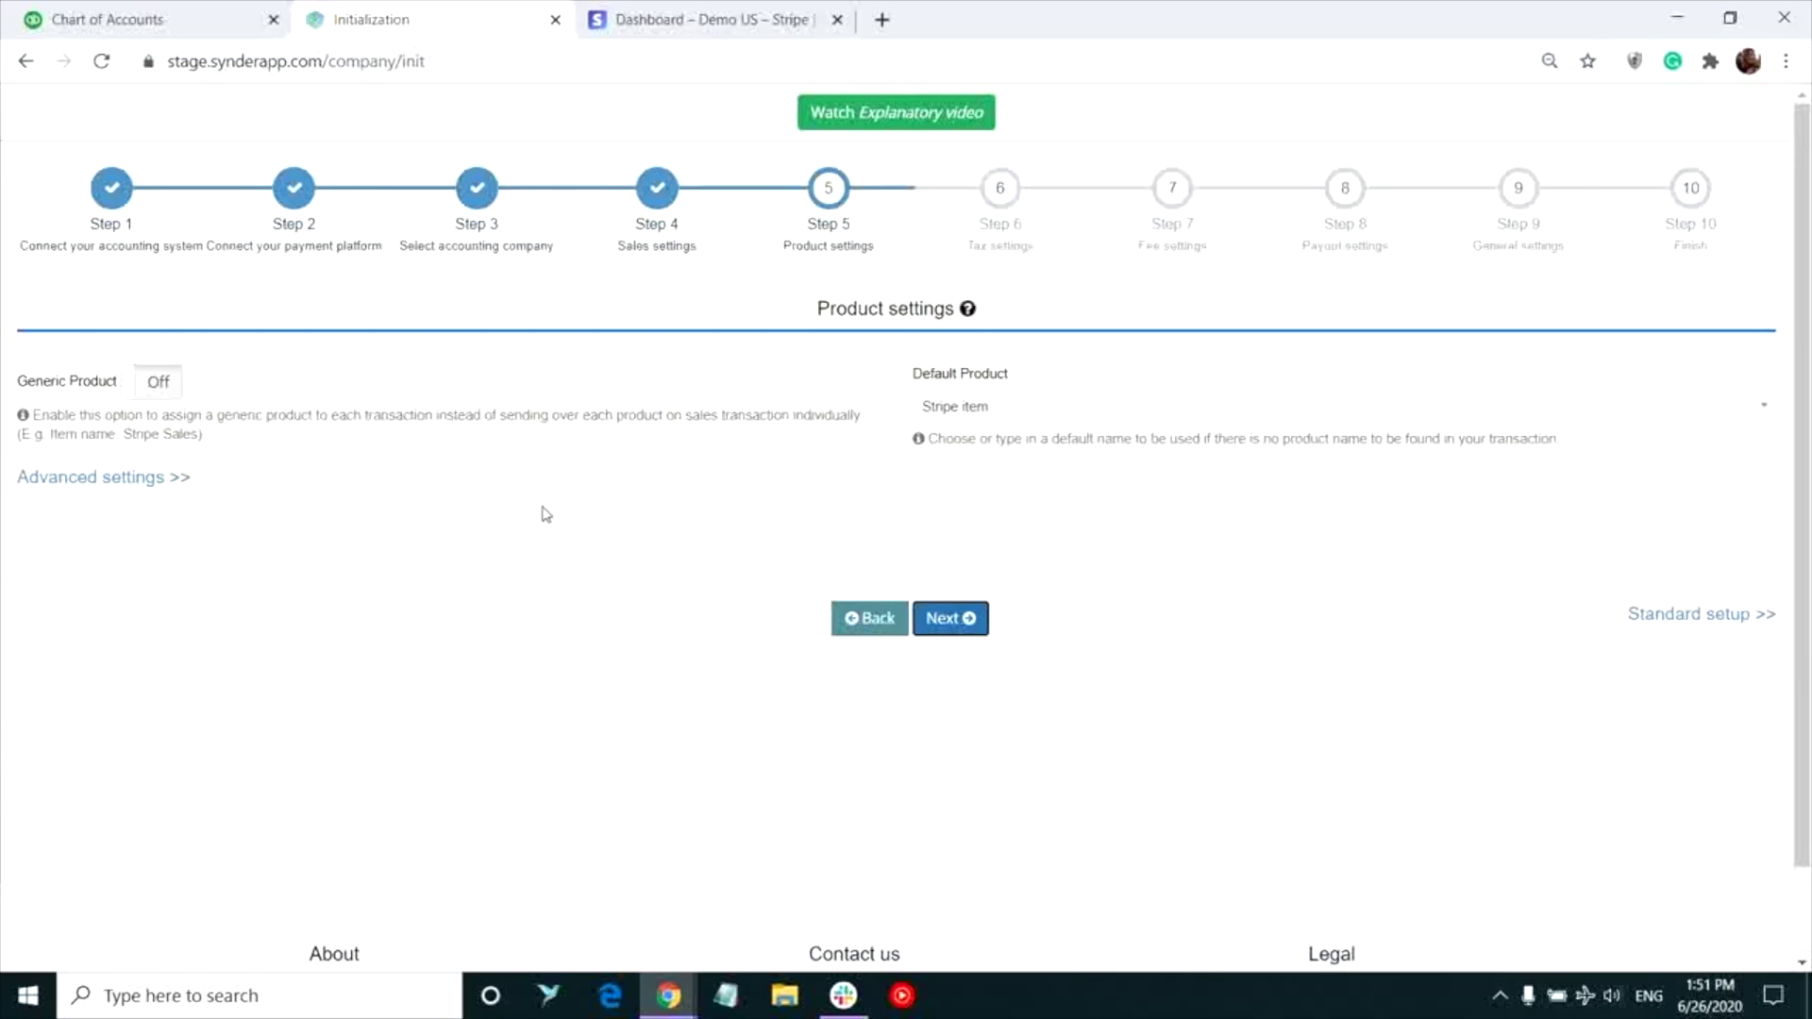
left_click(166, 381)
left_click(1020, 412)
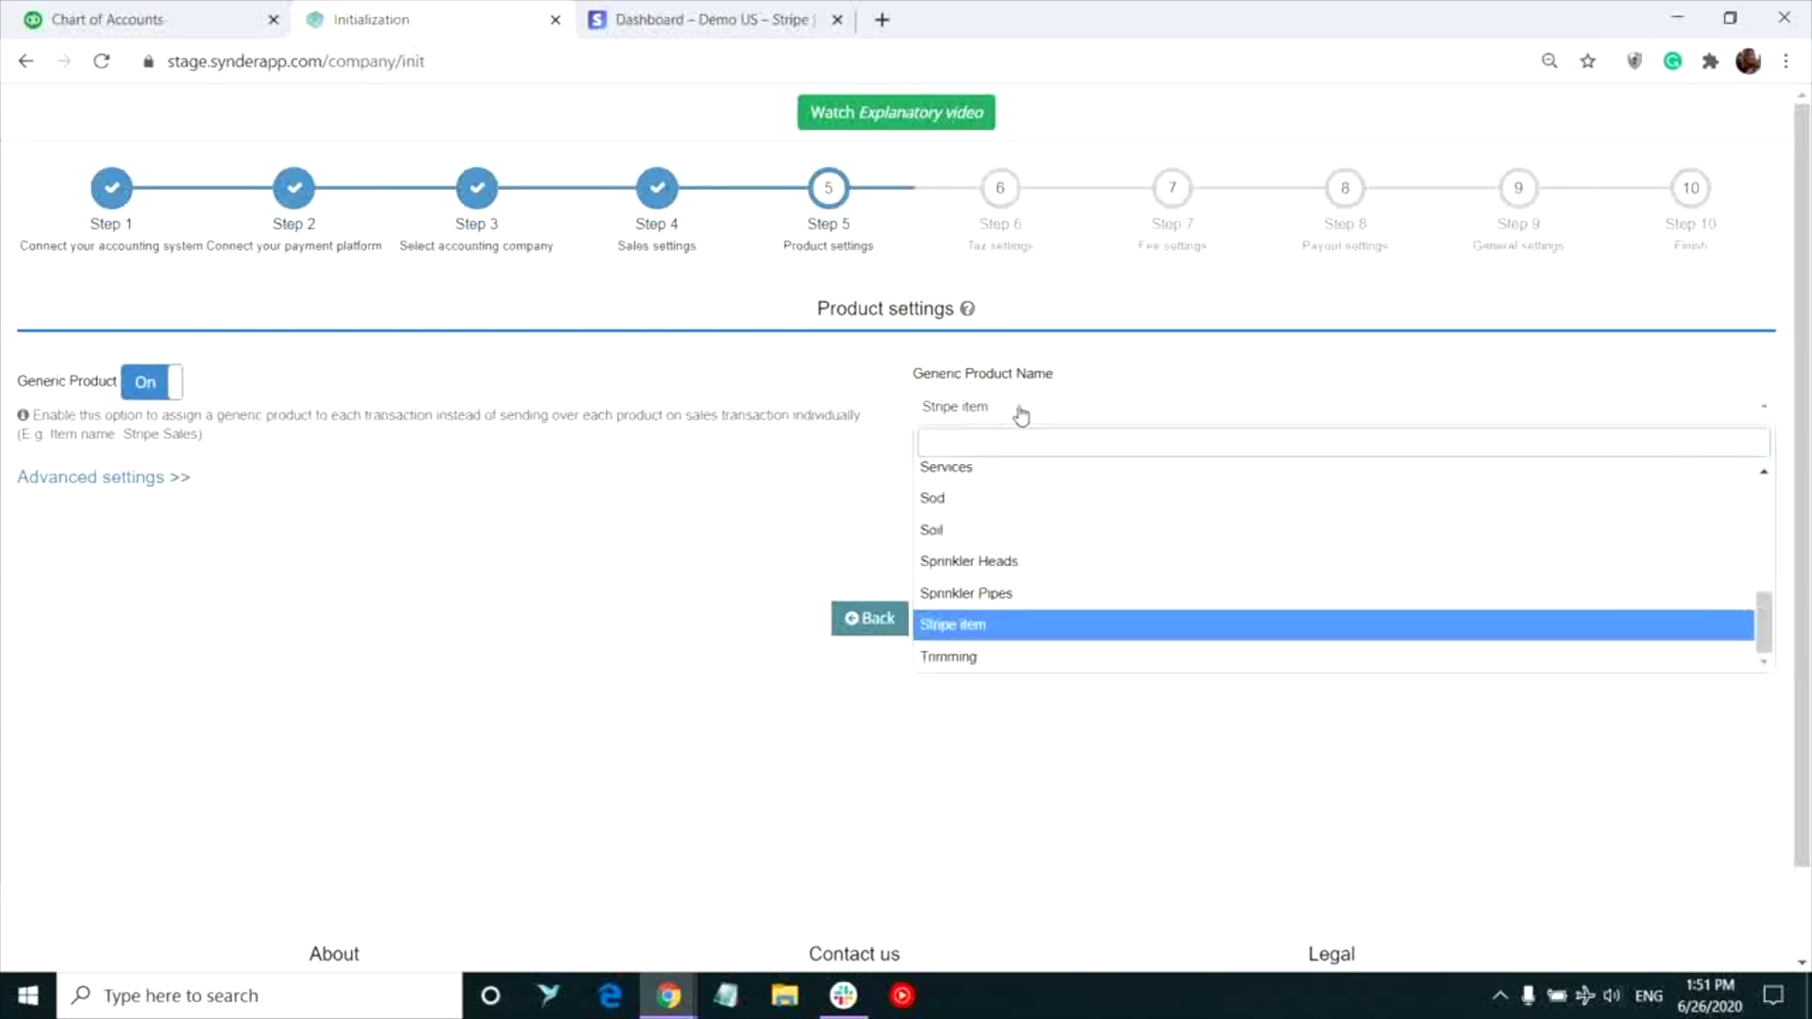
left_click(1021, 413)
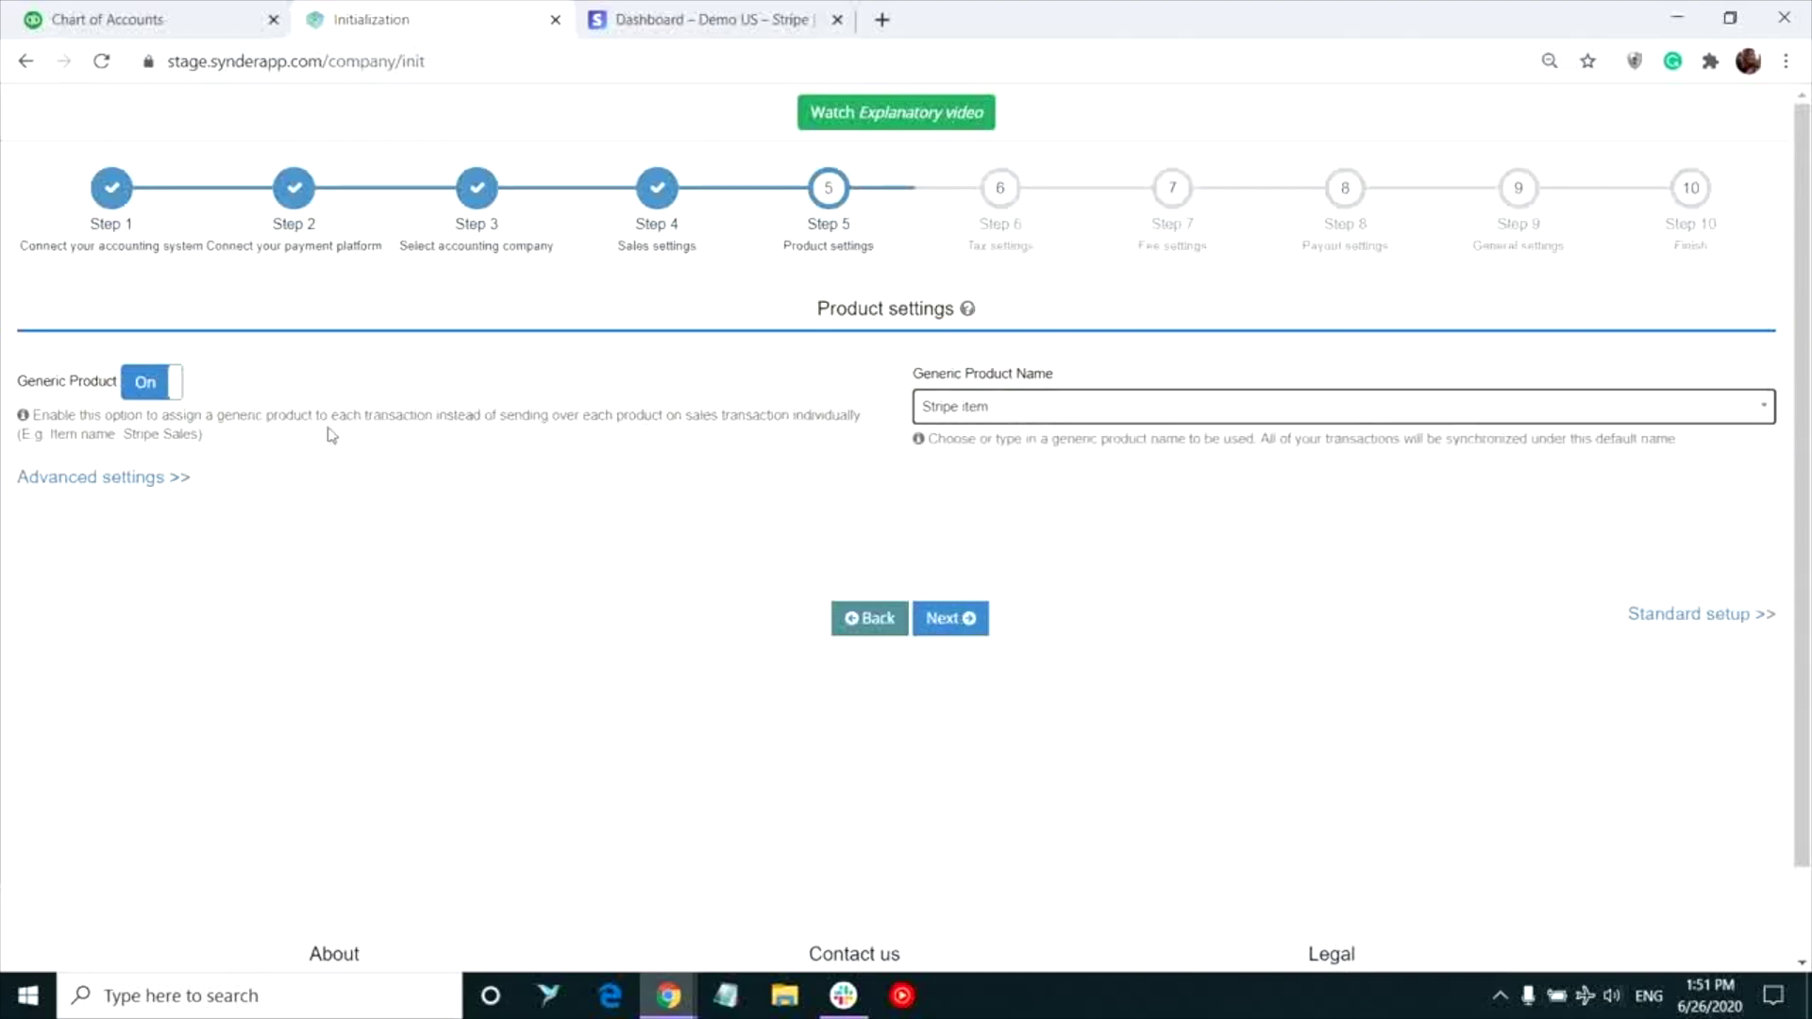
left_click(137, 387)
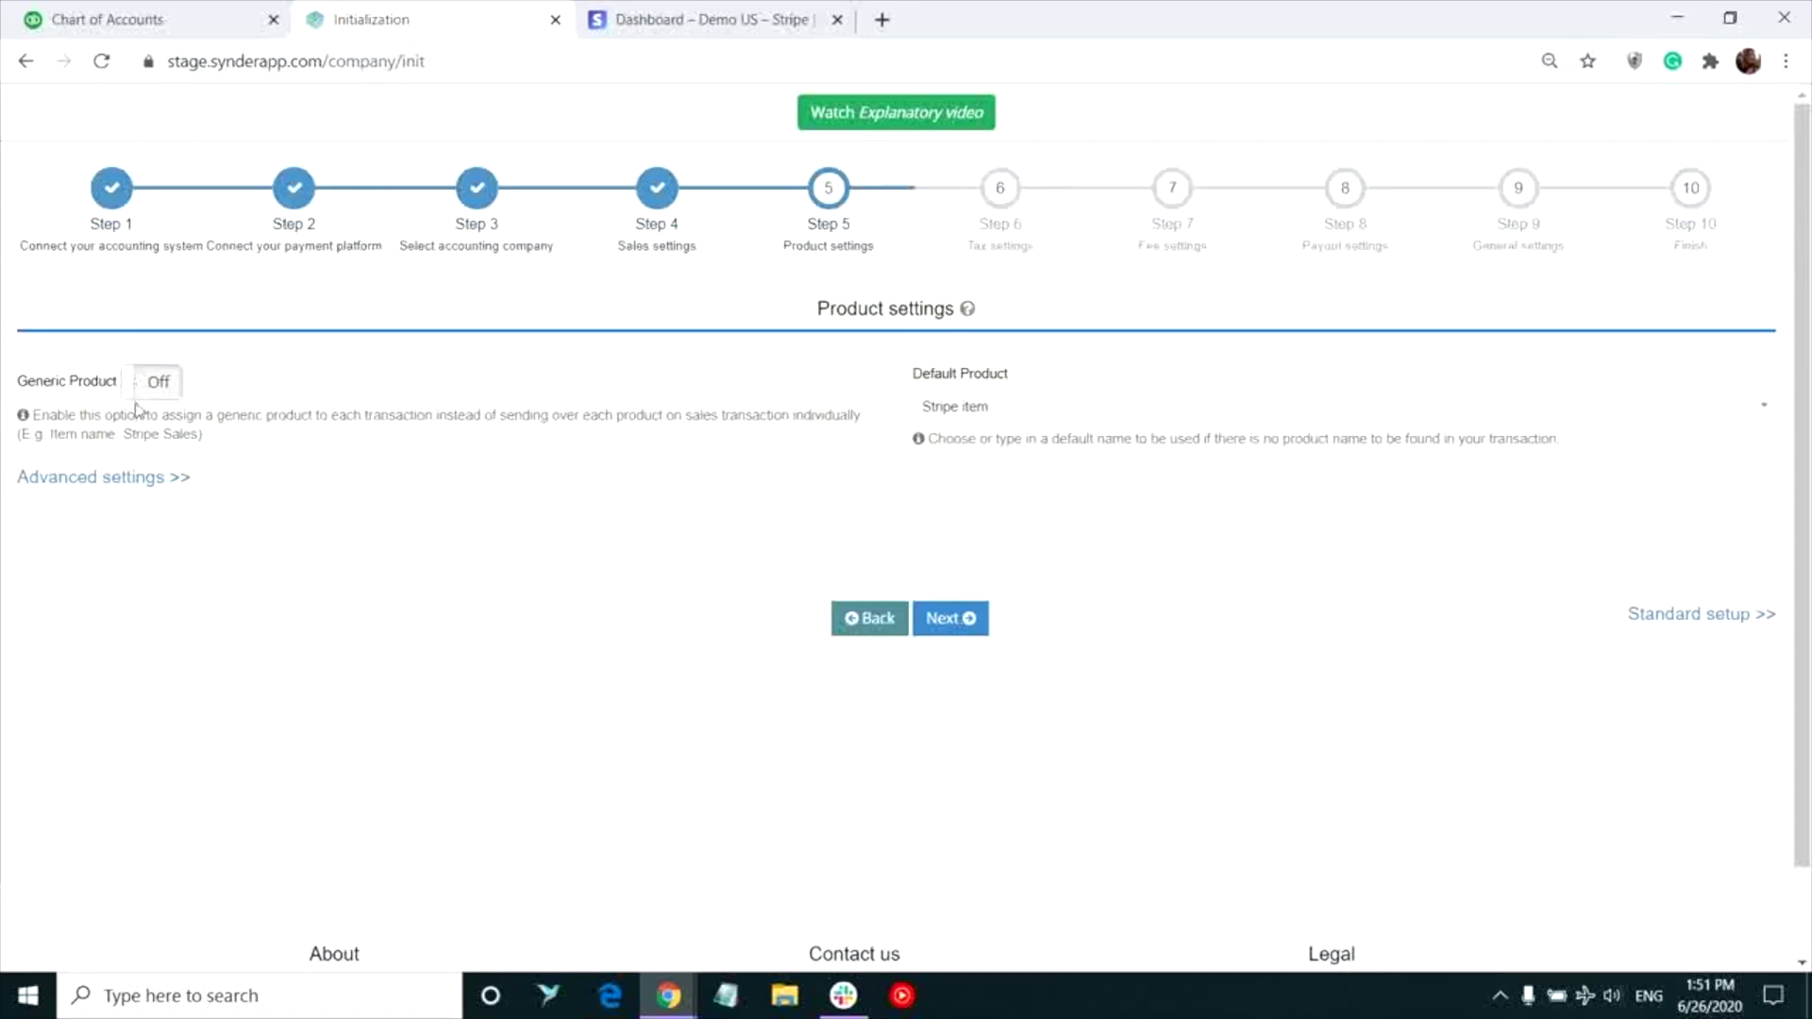
Step: Keep Non-inventory type, Sales of Product Income account and Stripe item default product in advanced settings
left_click(128, 485)
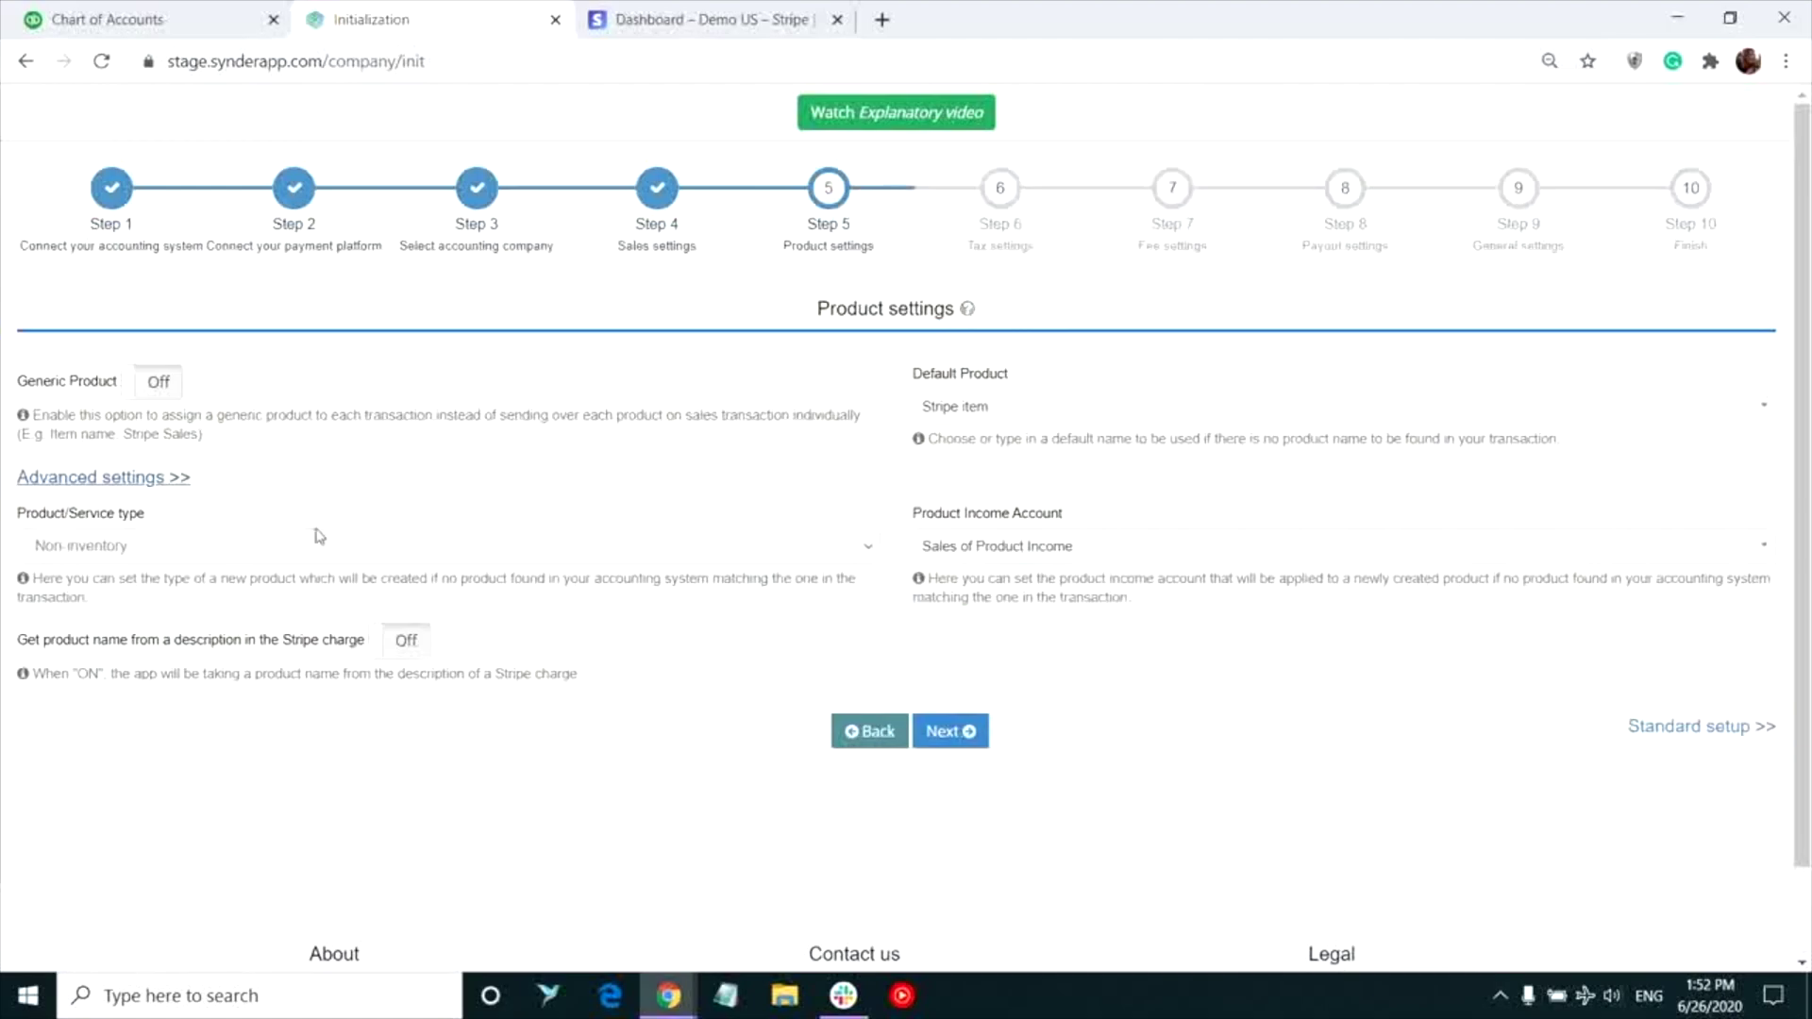
left_click(287, 547)
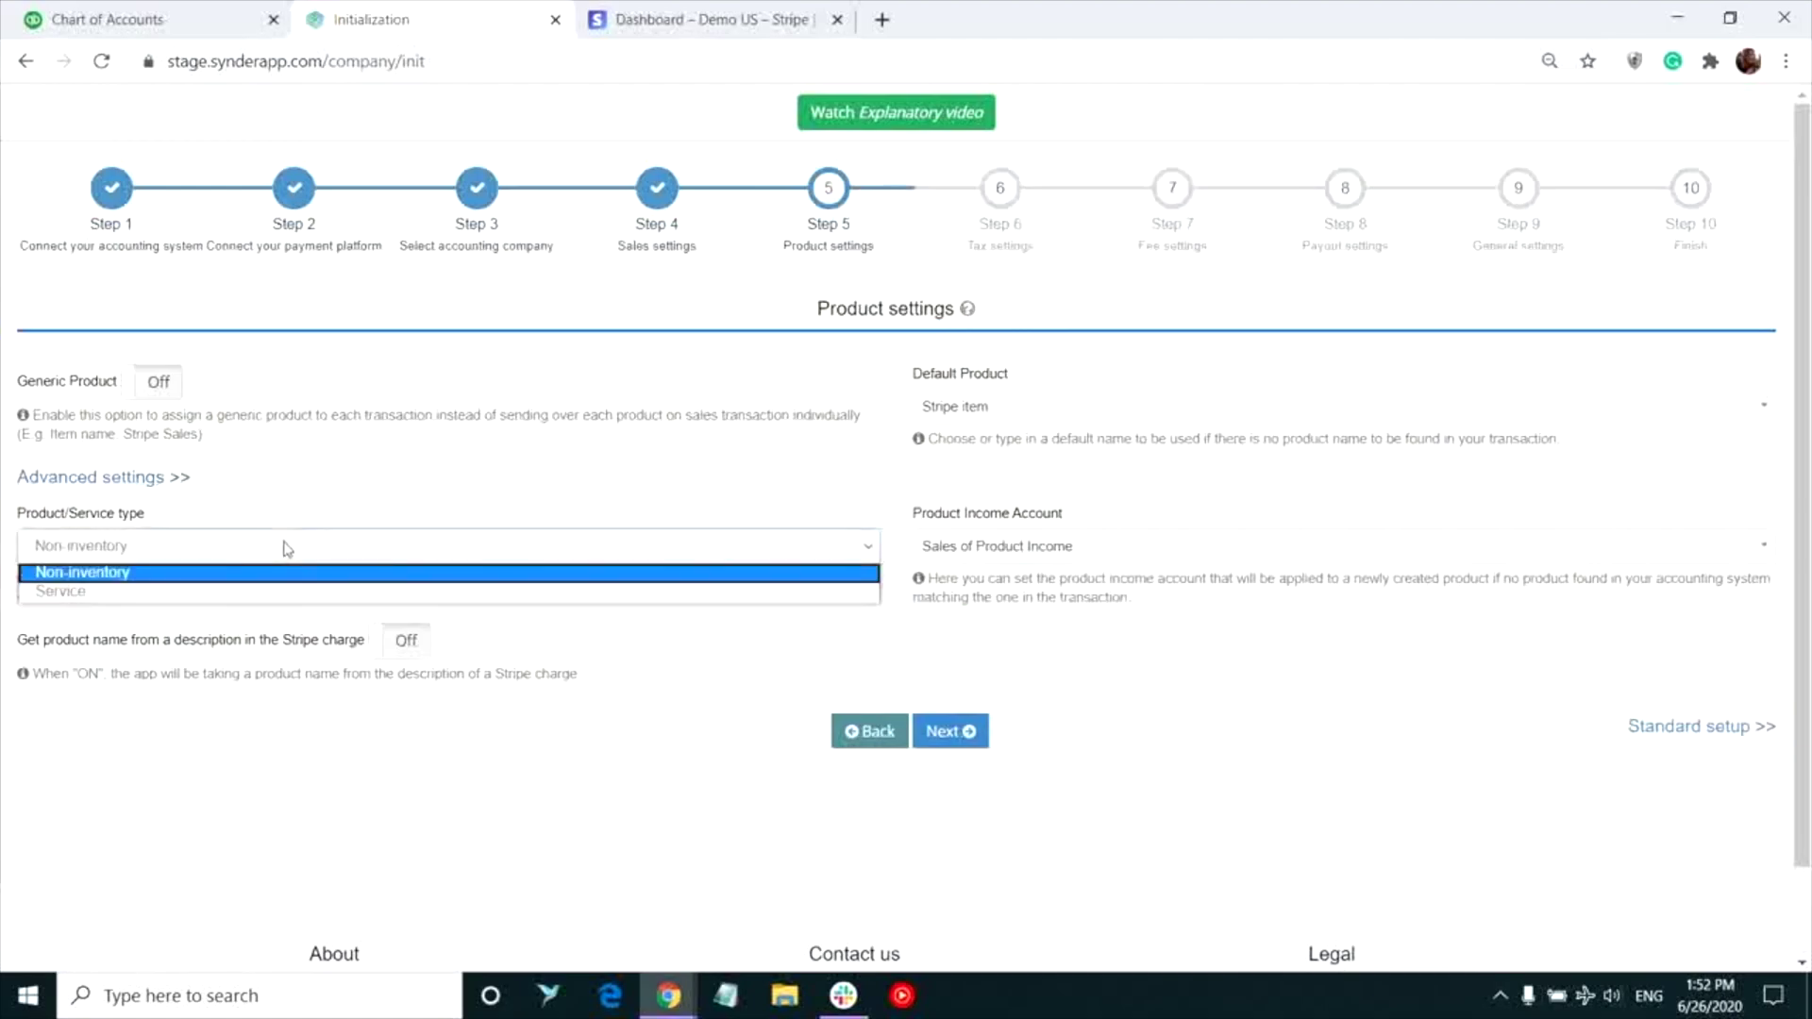
left_click(287, 547)
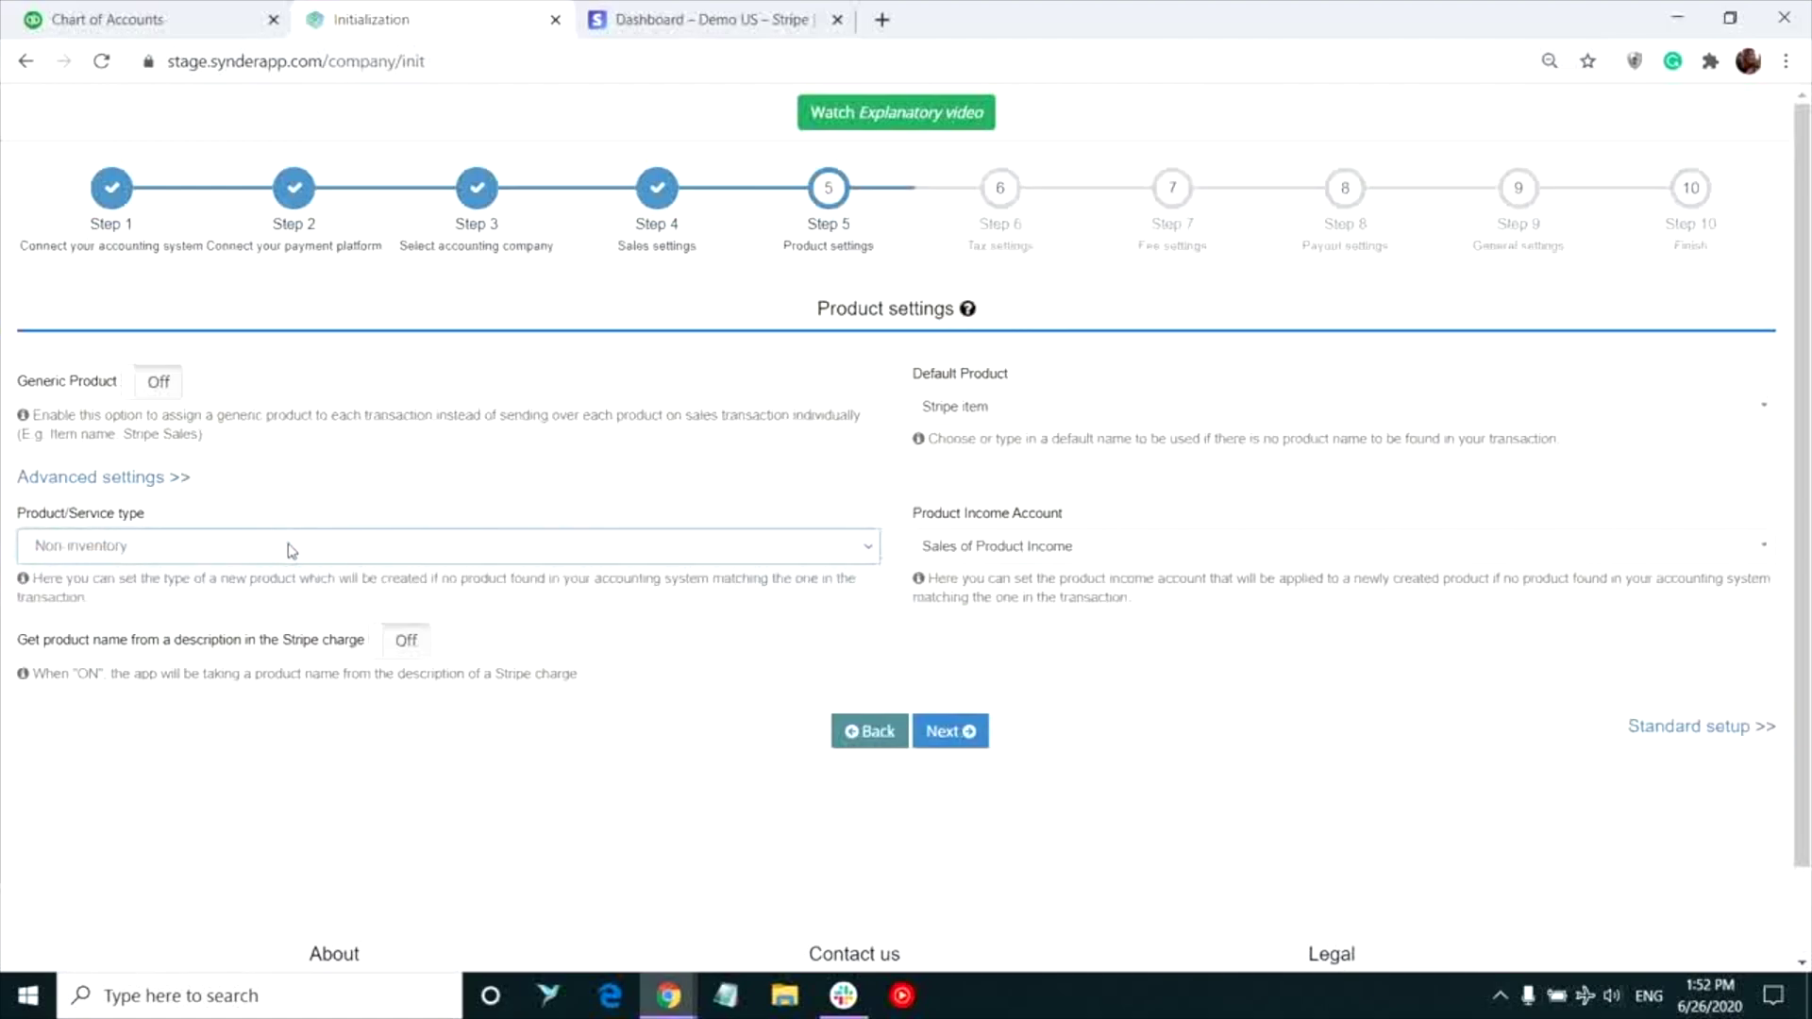
left_click(1084, 553)
left_click(1083, 552)
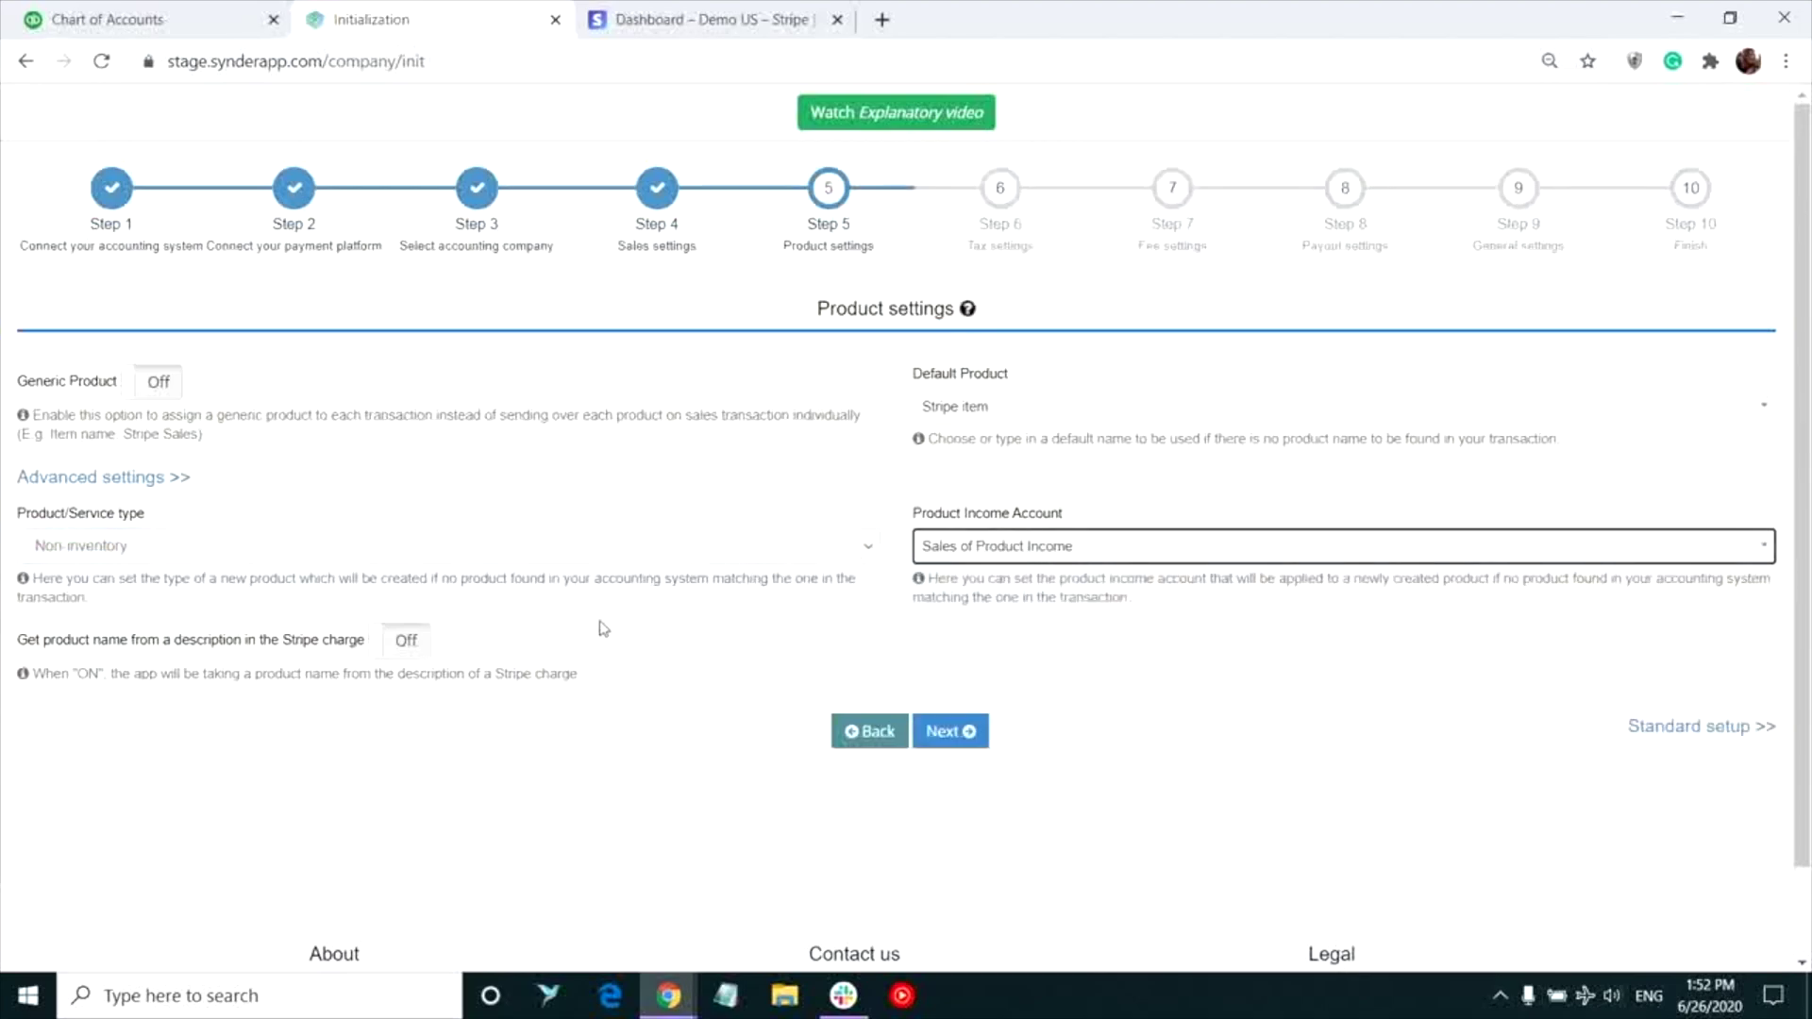
left_click(949, 420)
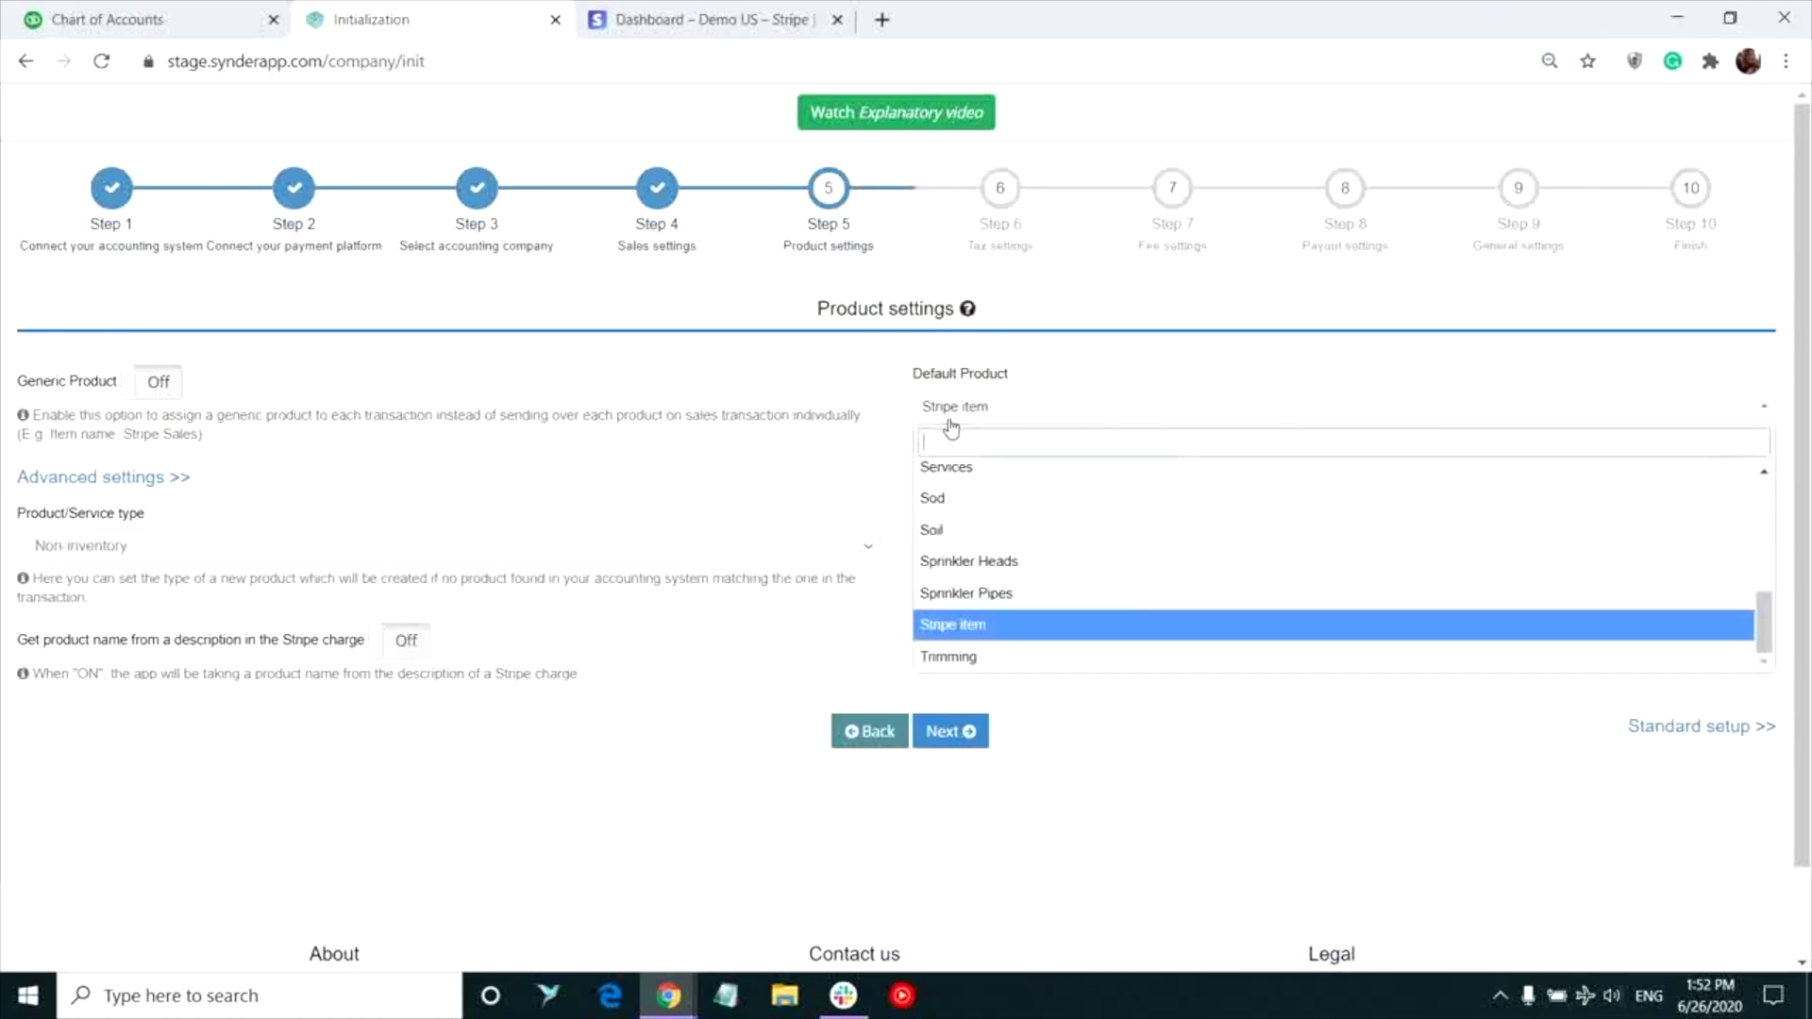
left_click(949, 423)
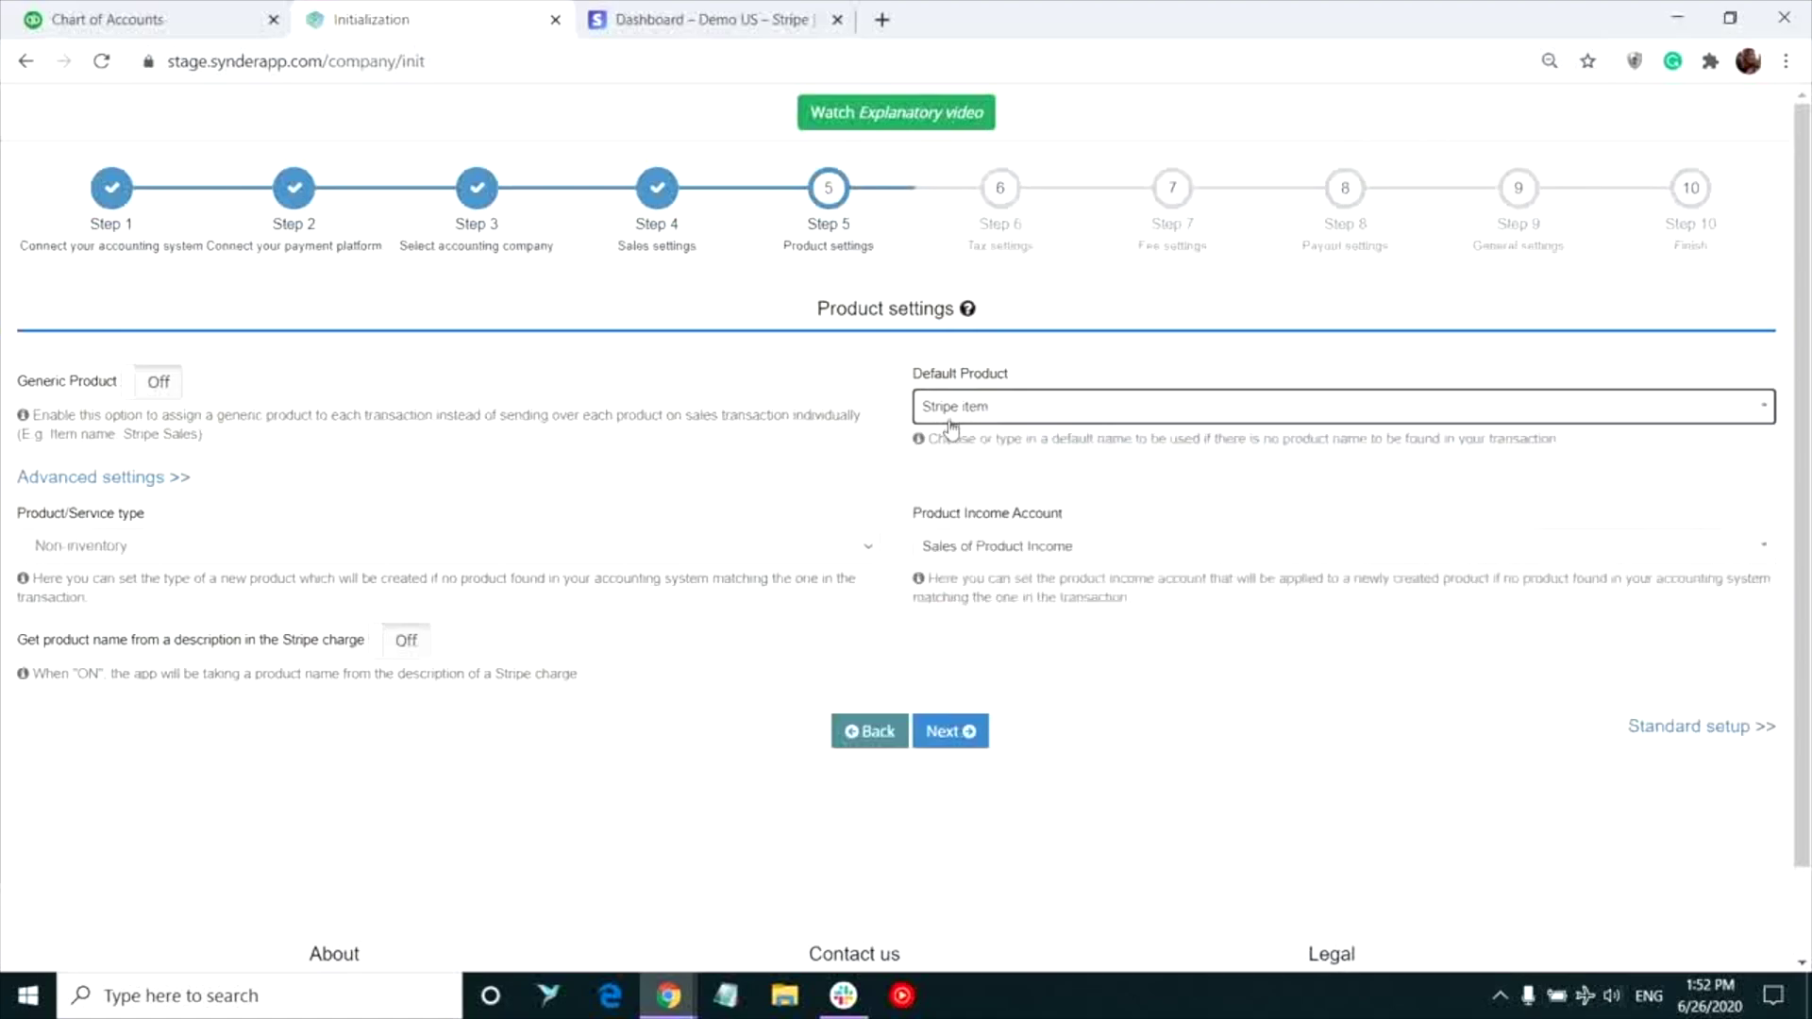
left_click(413, 647)
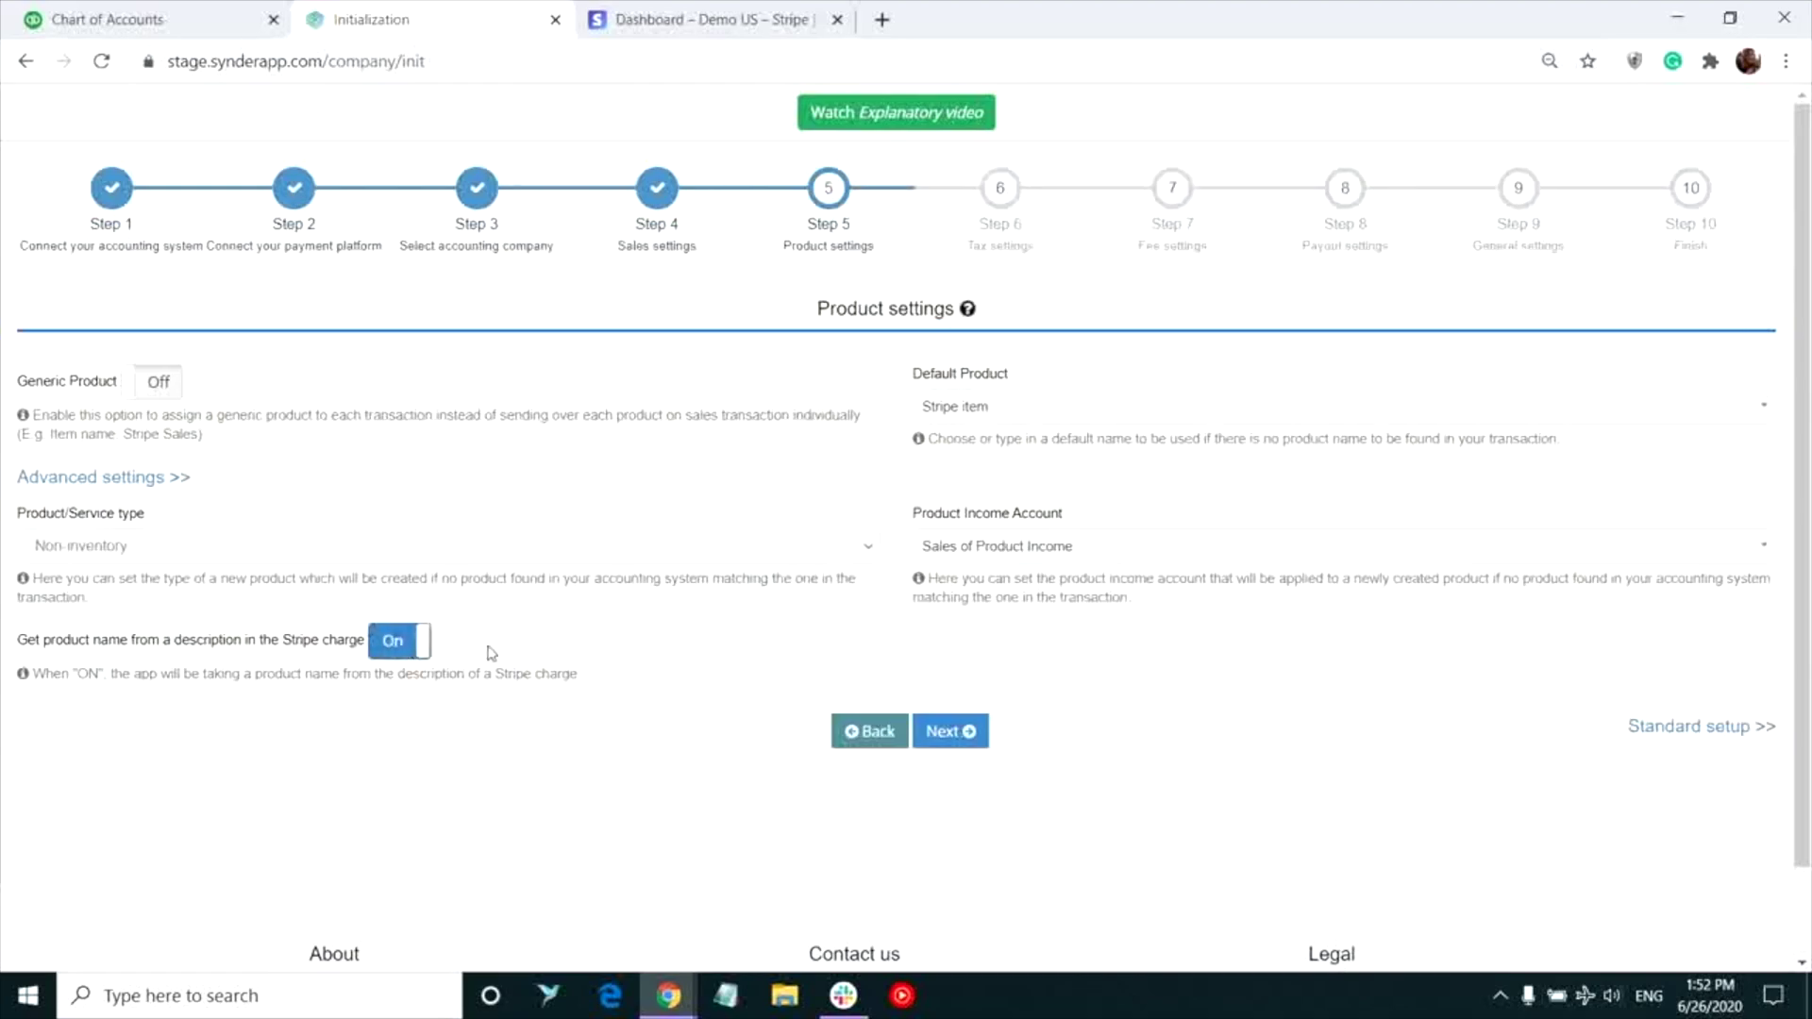
left_click(406, 656)
Step: Switch Apply Taxes on and review the advanced tax options
left_click(972, 731)
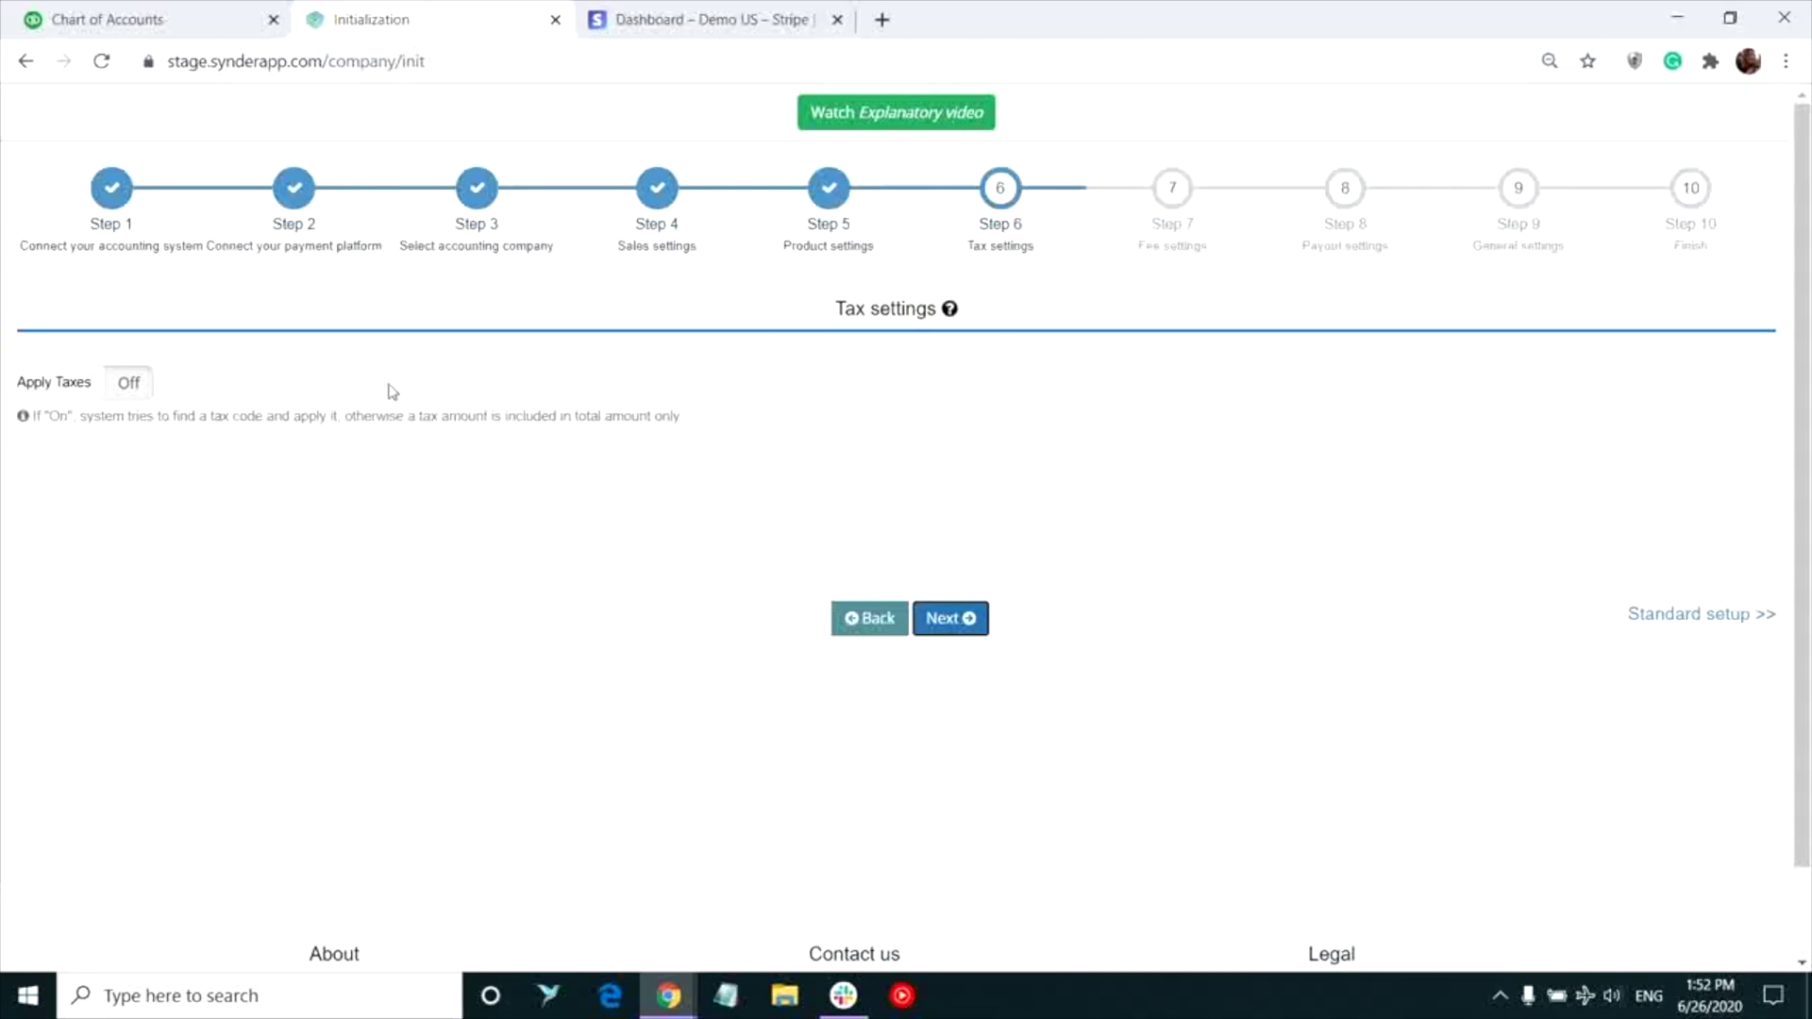
left_click(129, 392)
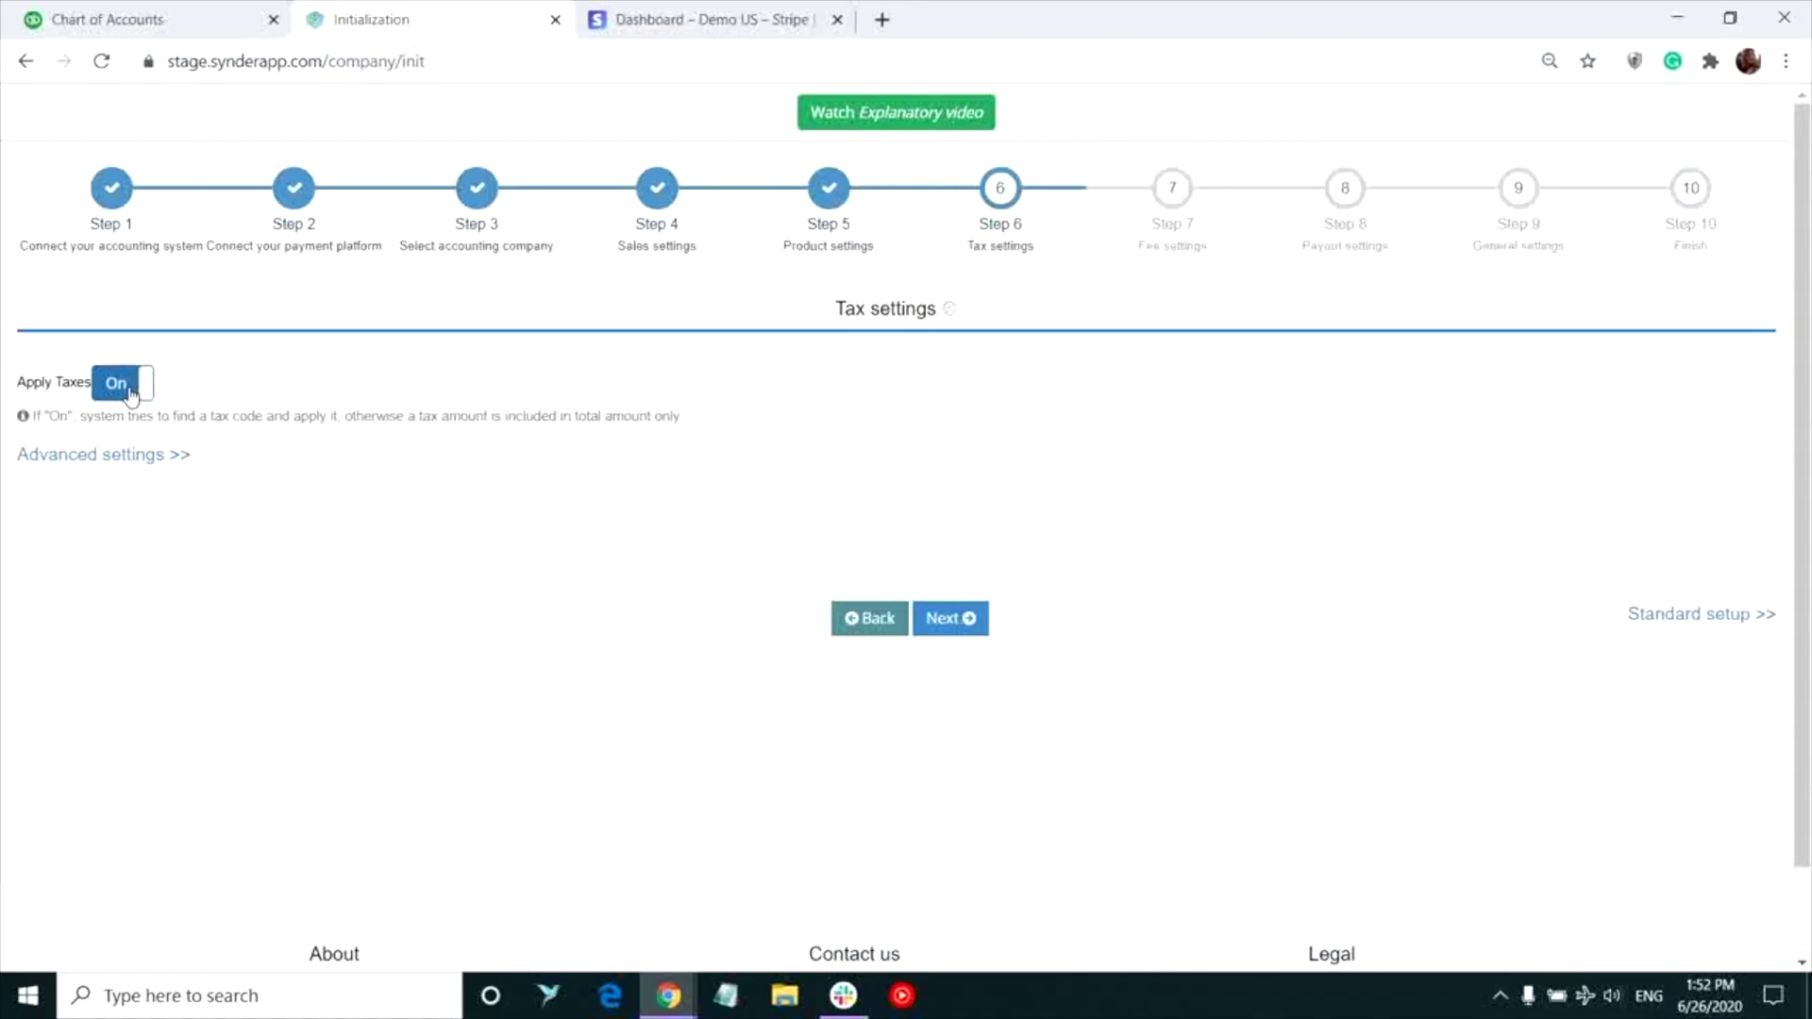
left_click(93, 456)
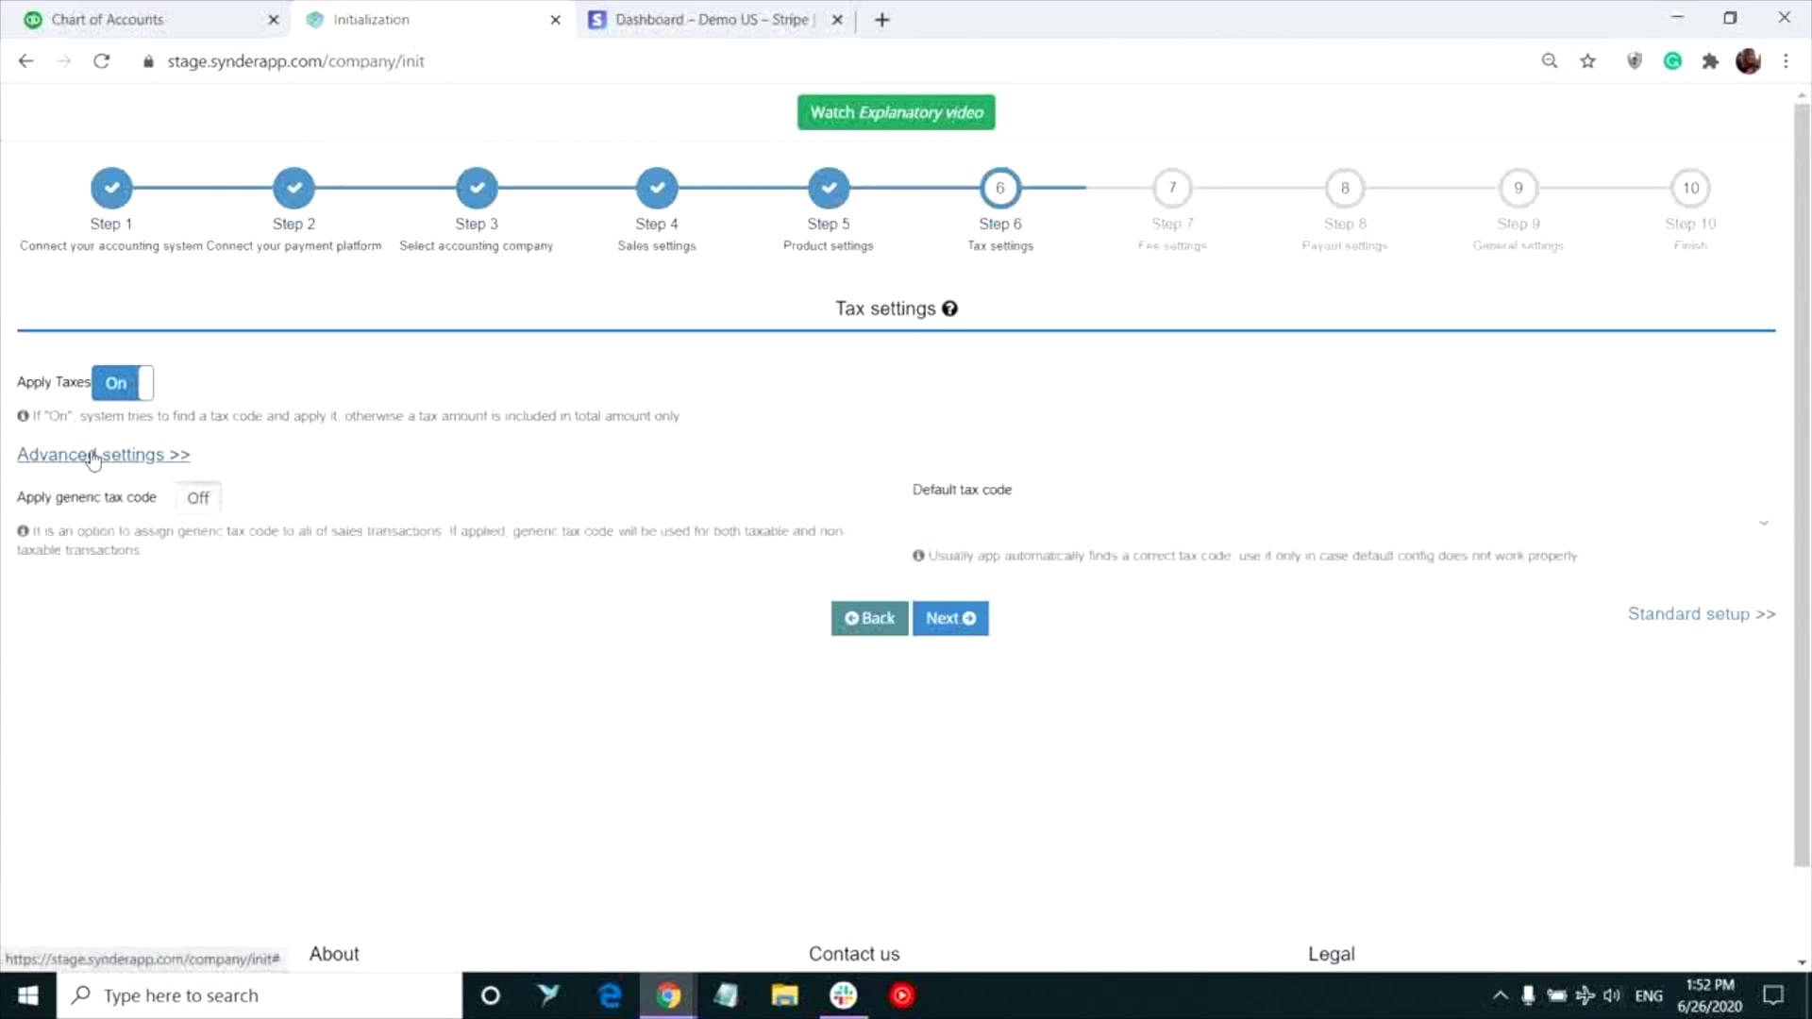
Step: Keep Stripe as the fee vendor and Stripe fees as the expense category
left_click(951, 618)
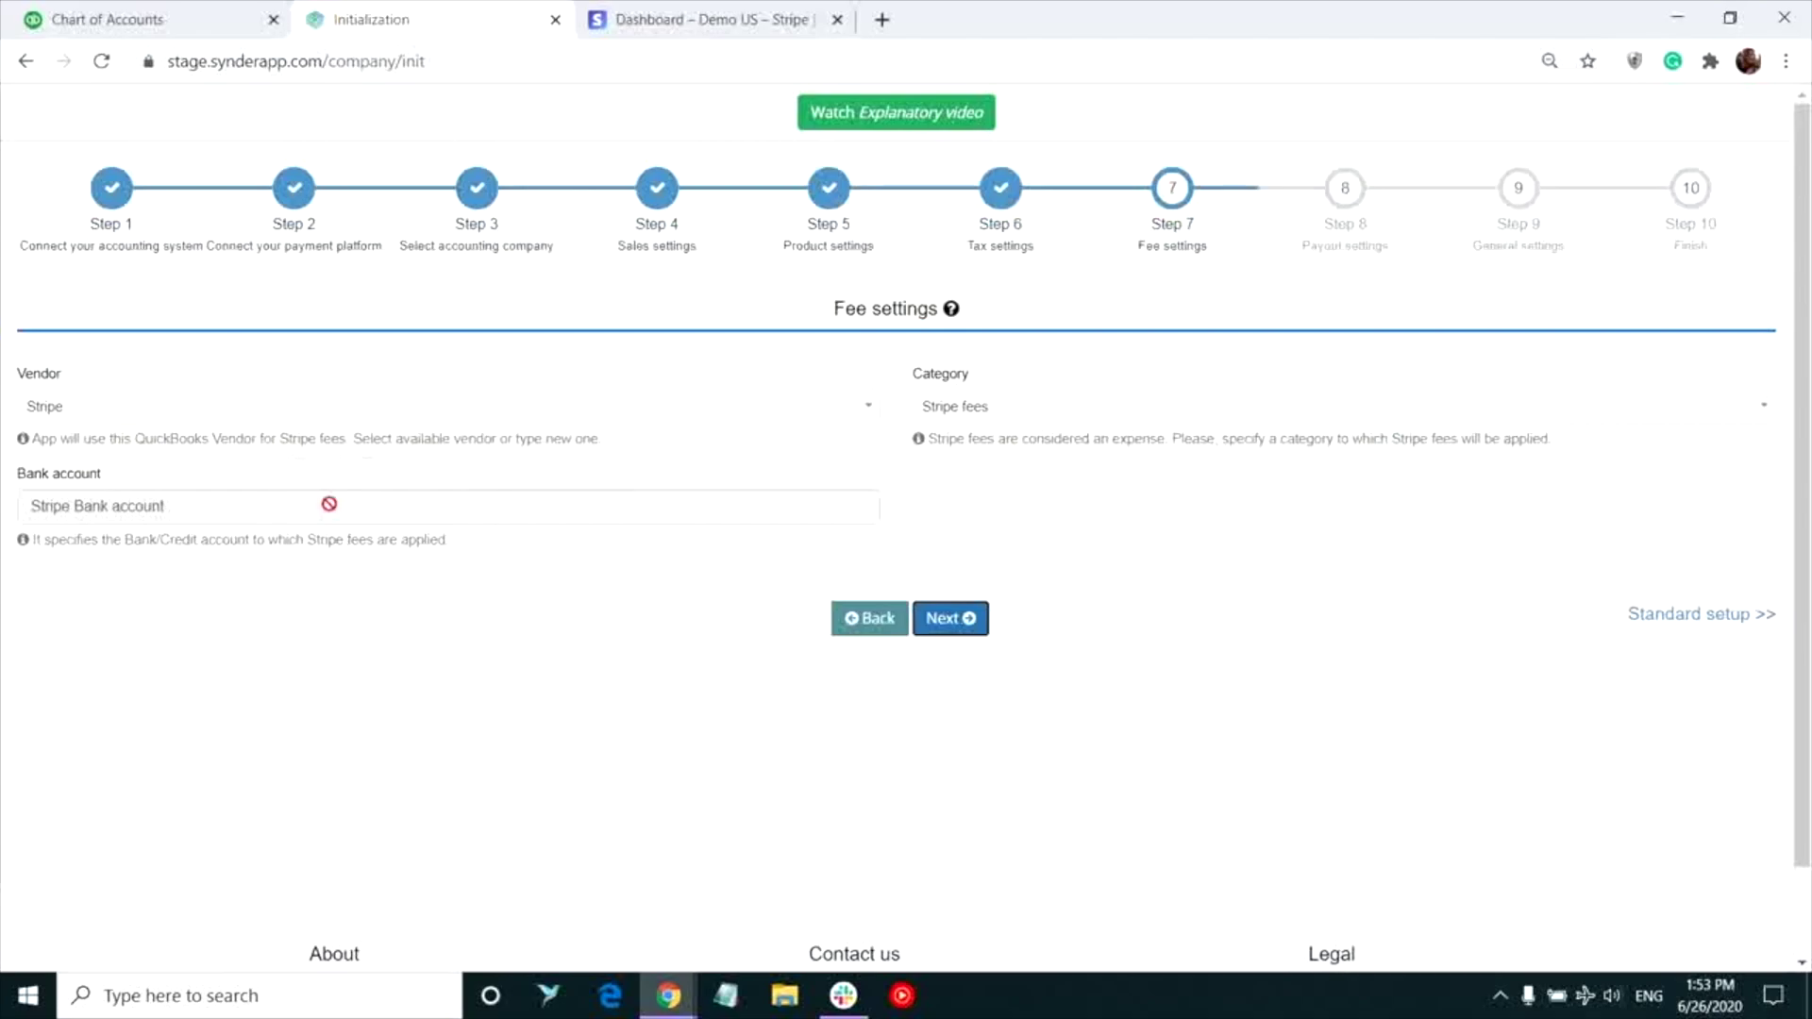
left_click(327, 412)
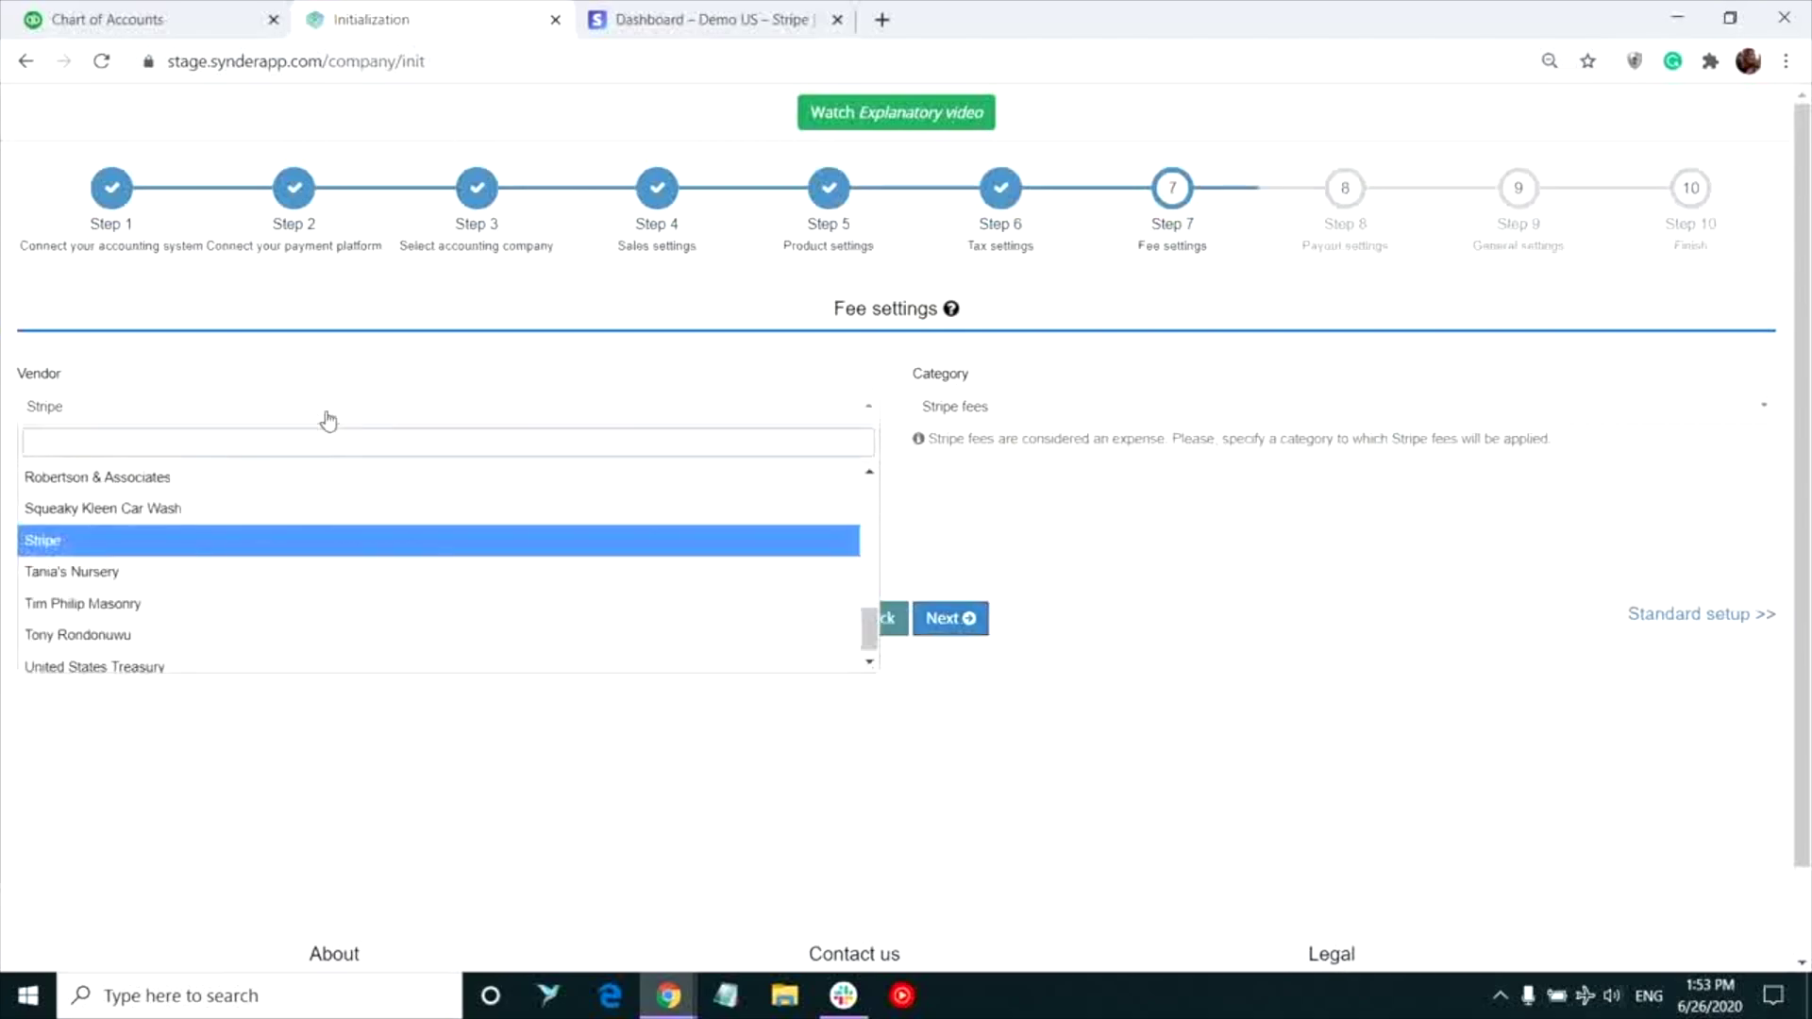
left_click(327, 417)
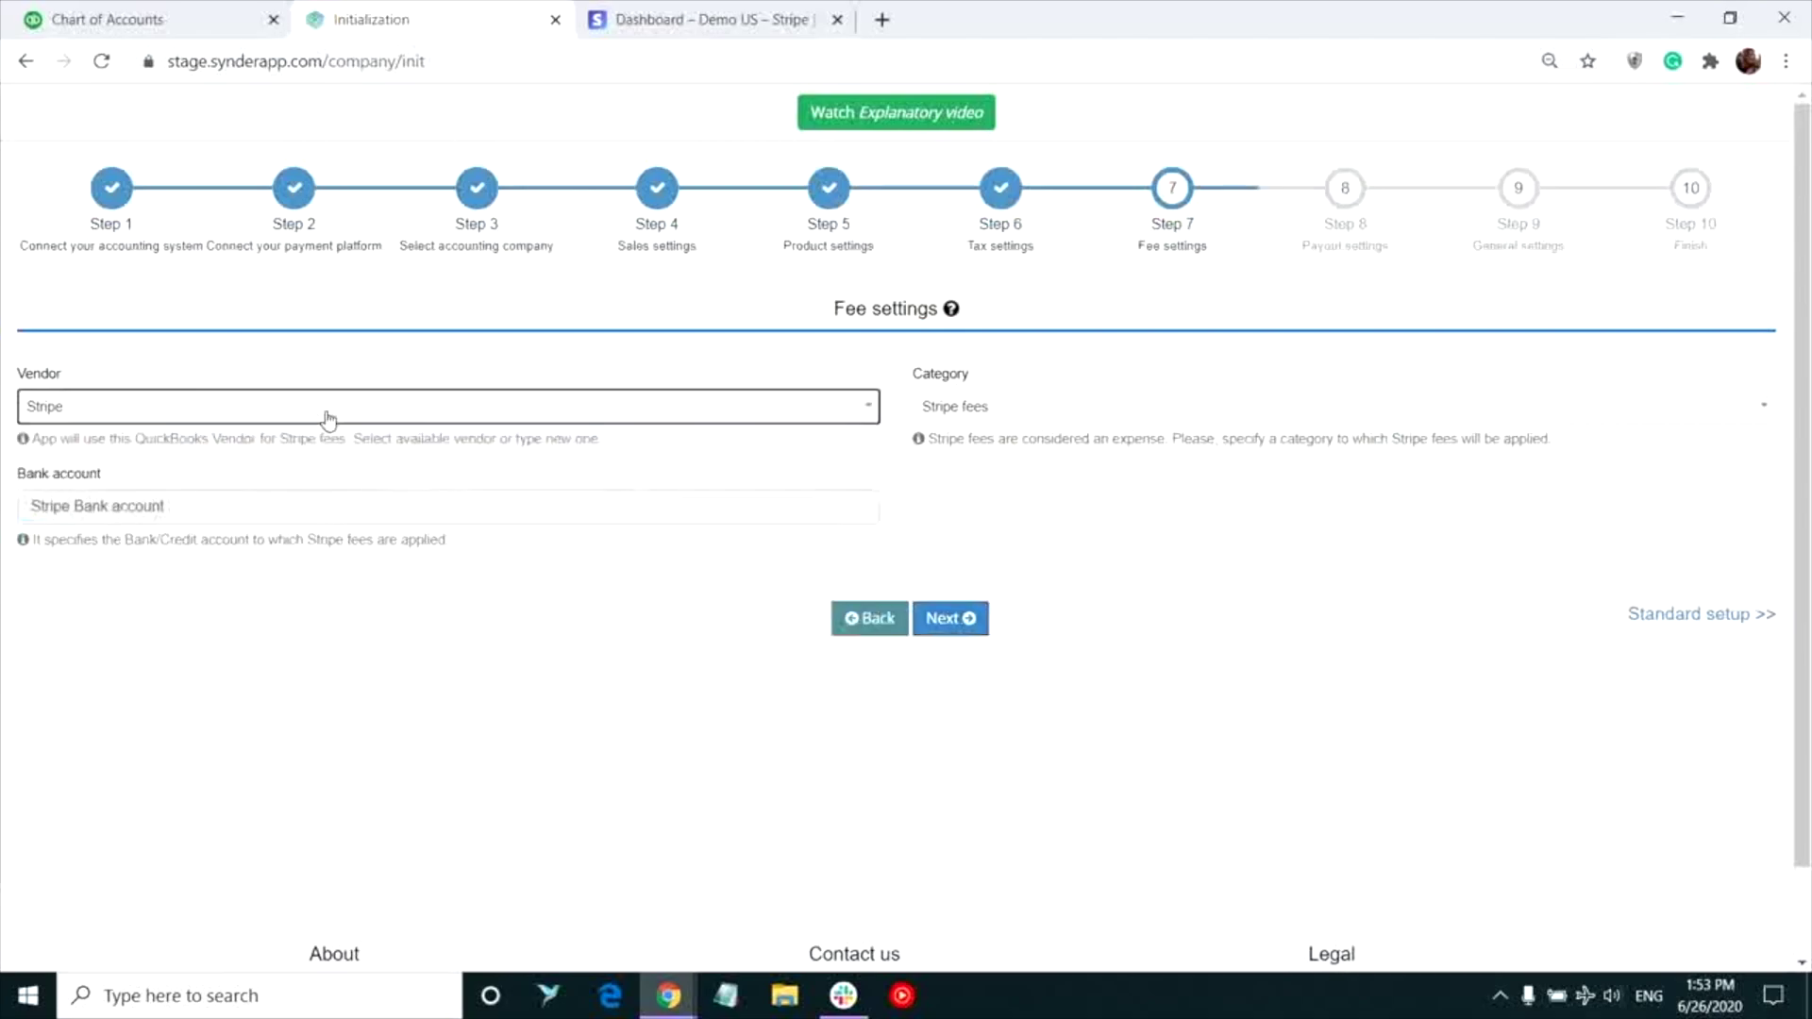
left_click(987, 406)
left_click(987, 406)
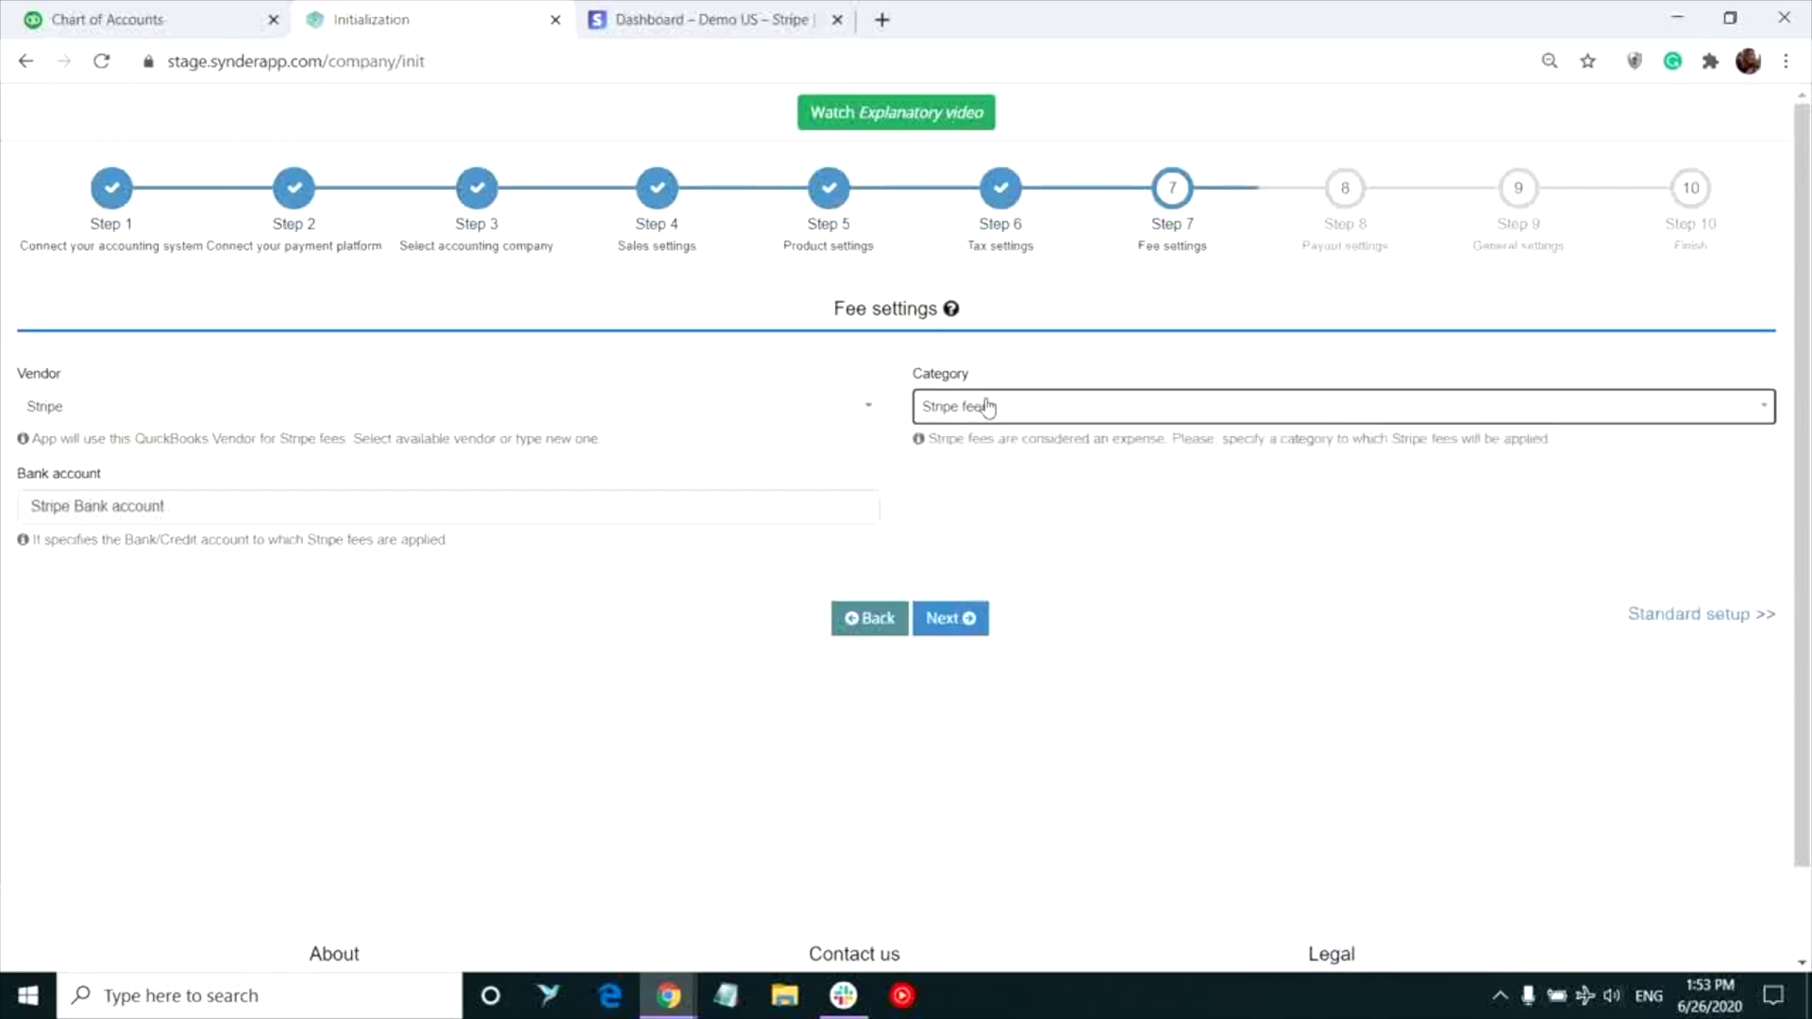
left_click(950, 623)
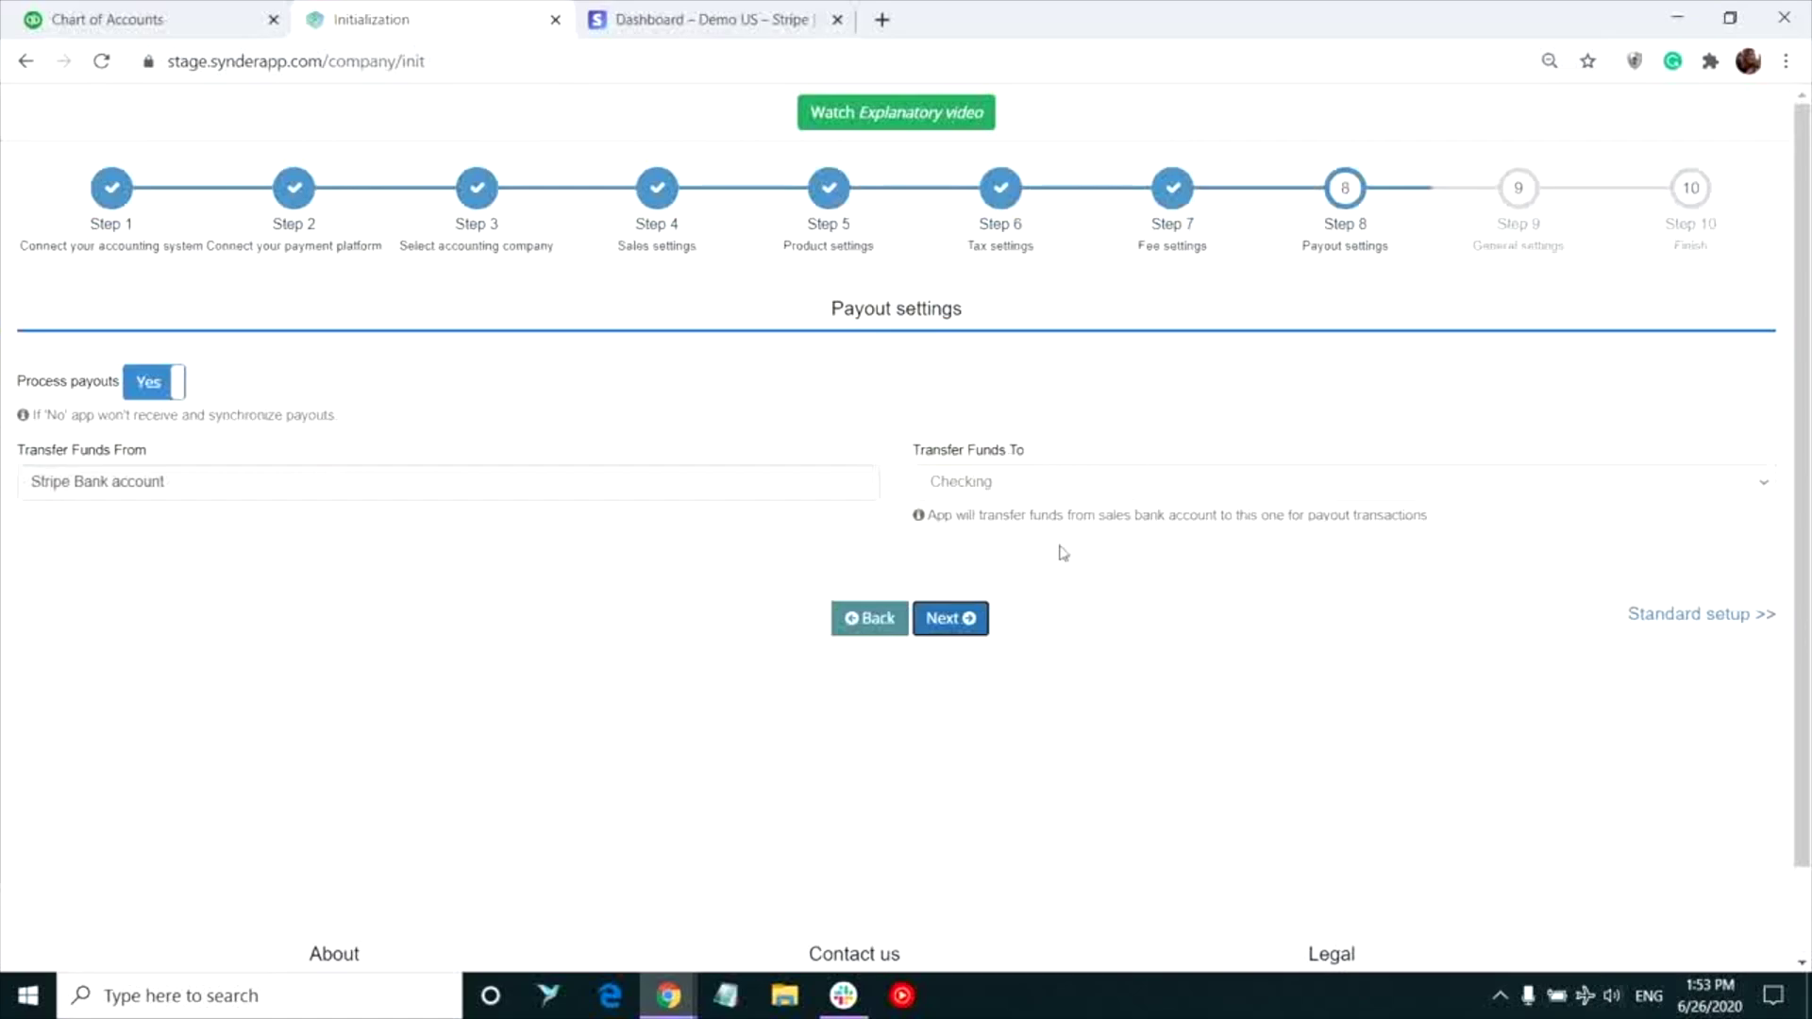
Step: Keep Checking as the account payouts are transferred to
left_click(1221, 480)
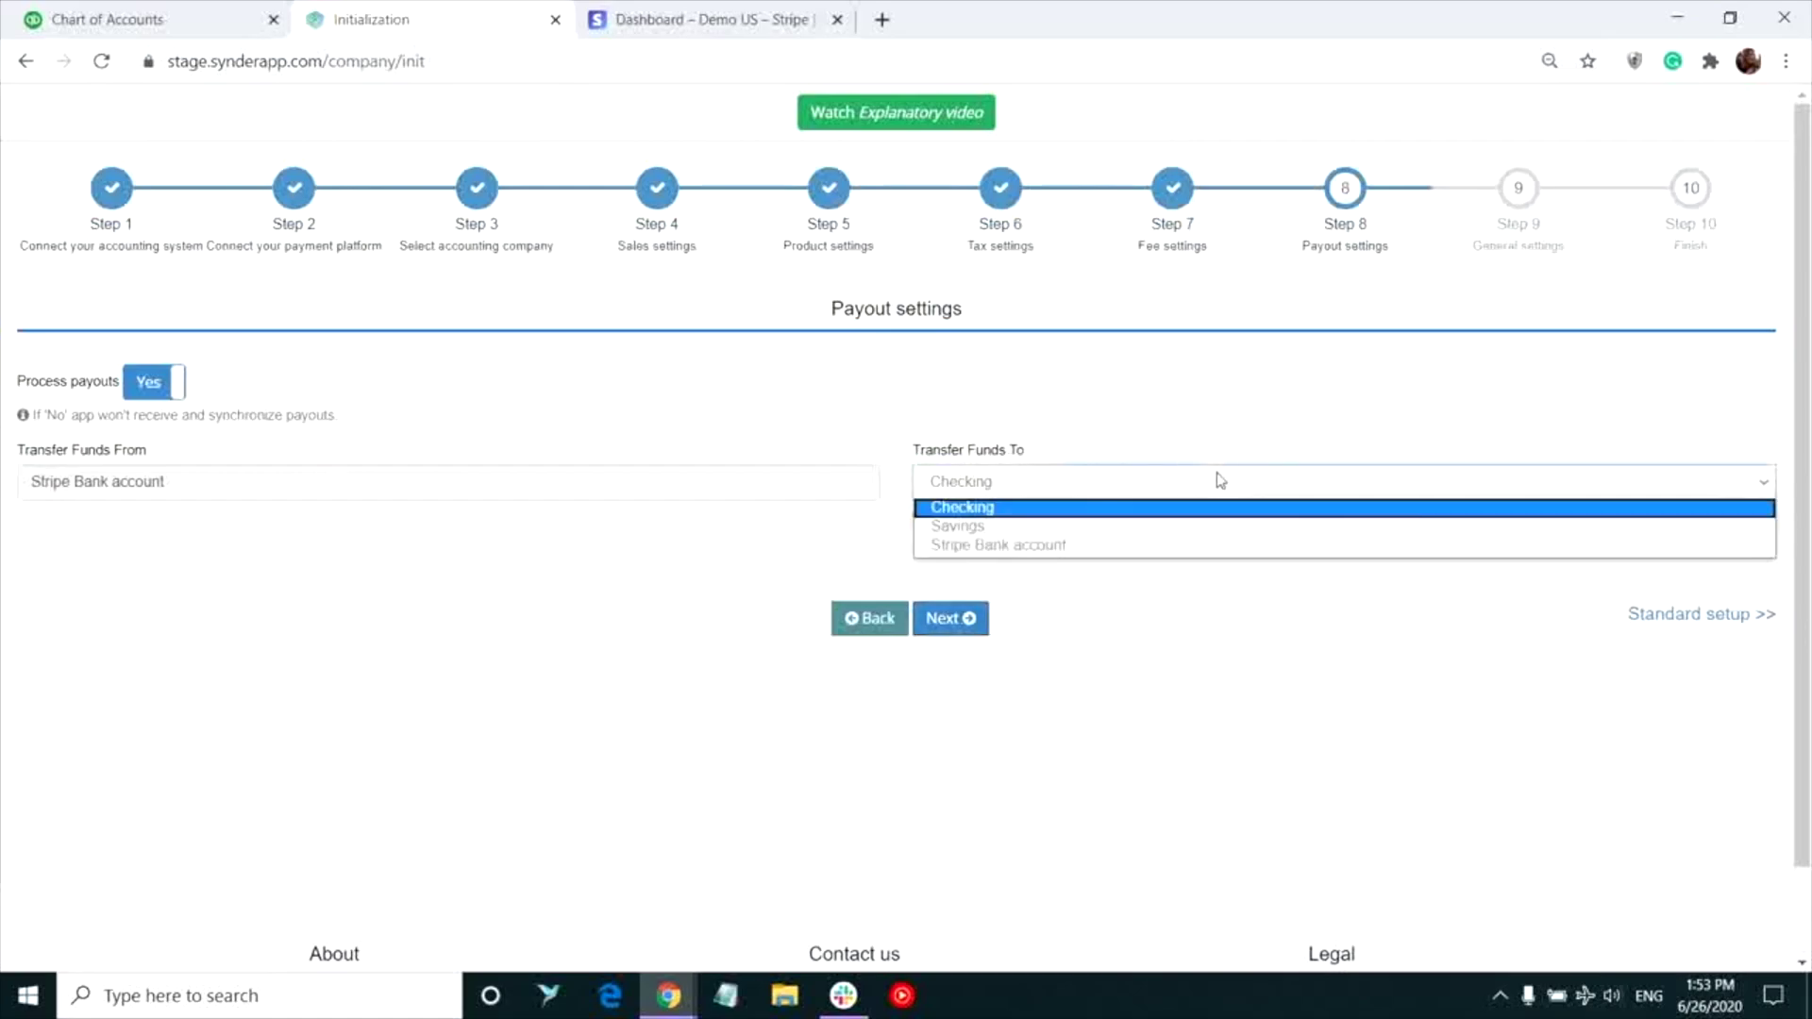
left_click(1221, 480)
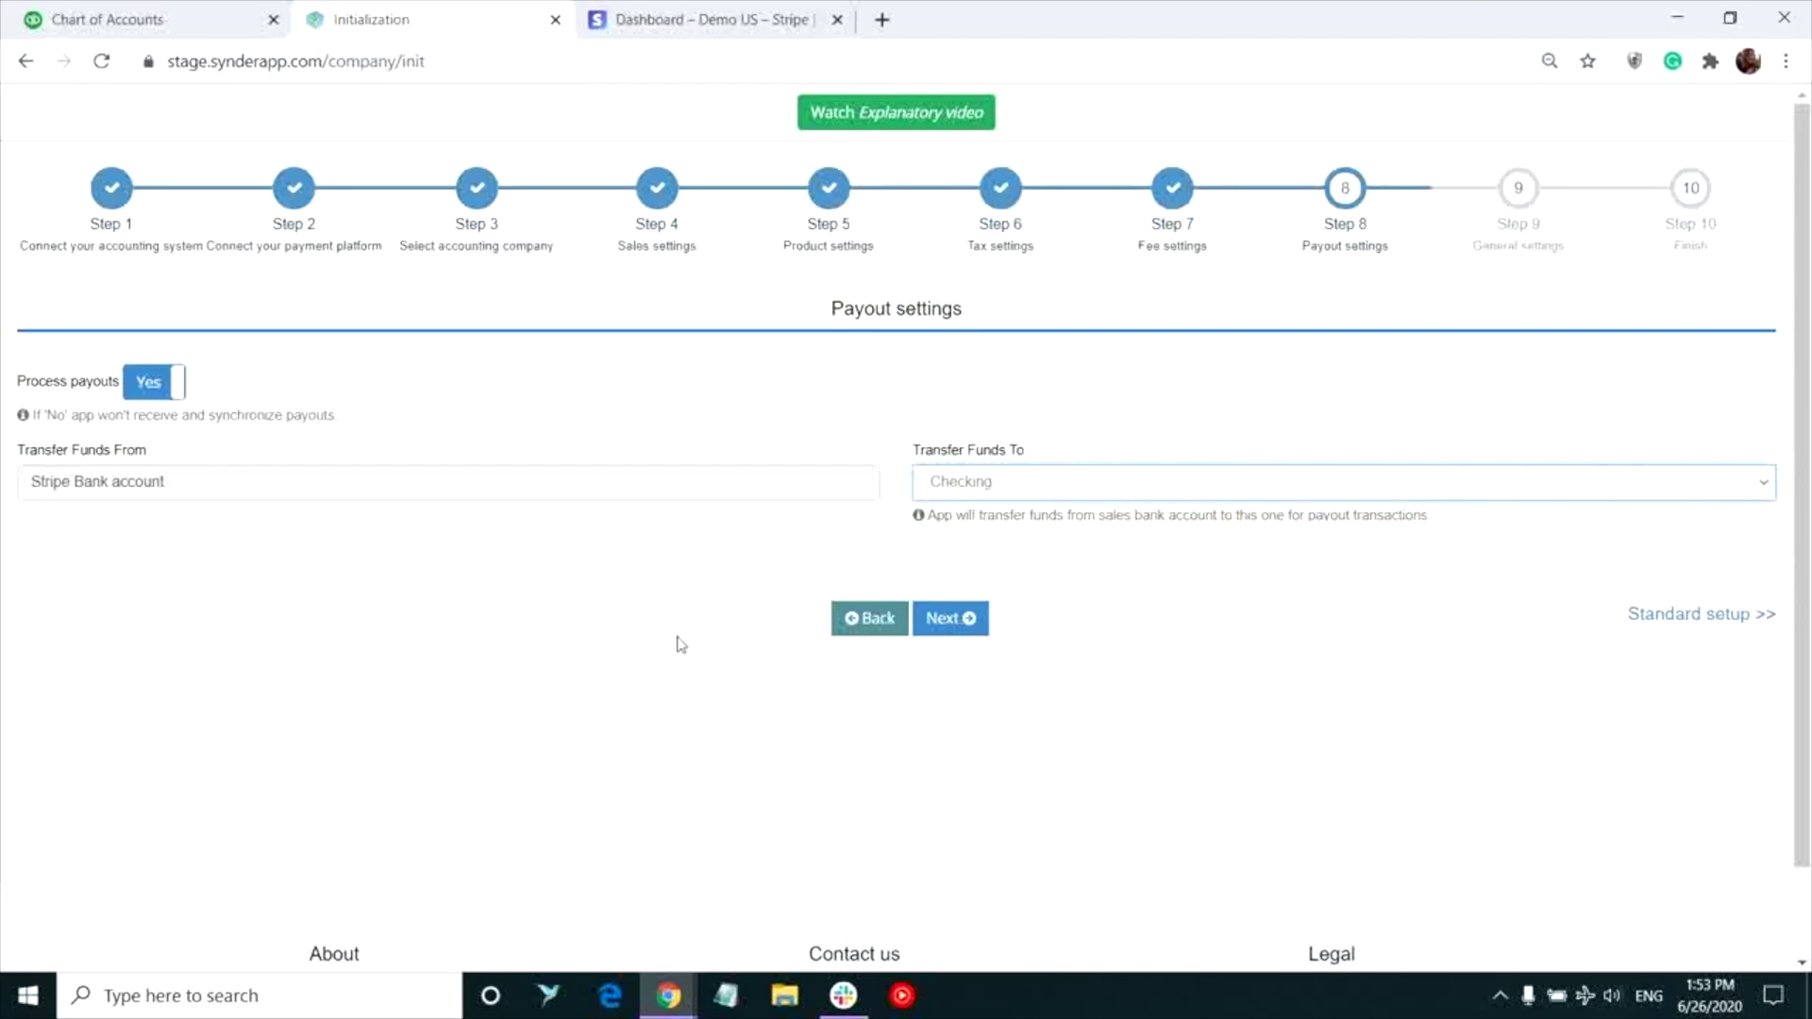
Step: Review general settings, try the Apply location option, and finish the wizard
left_click(959, 622)
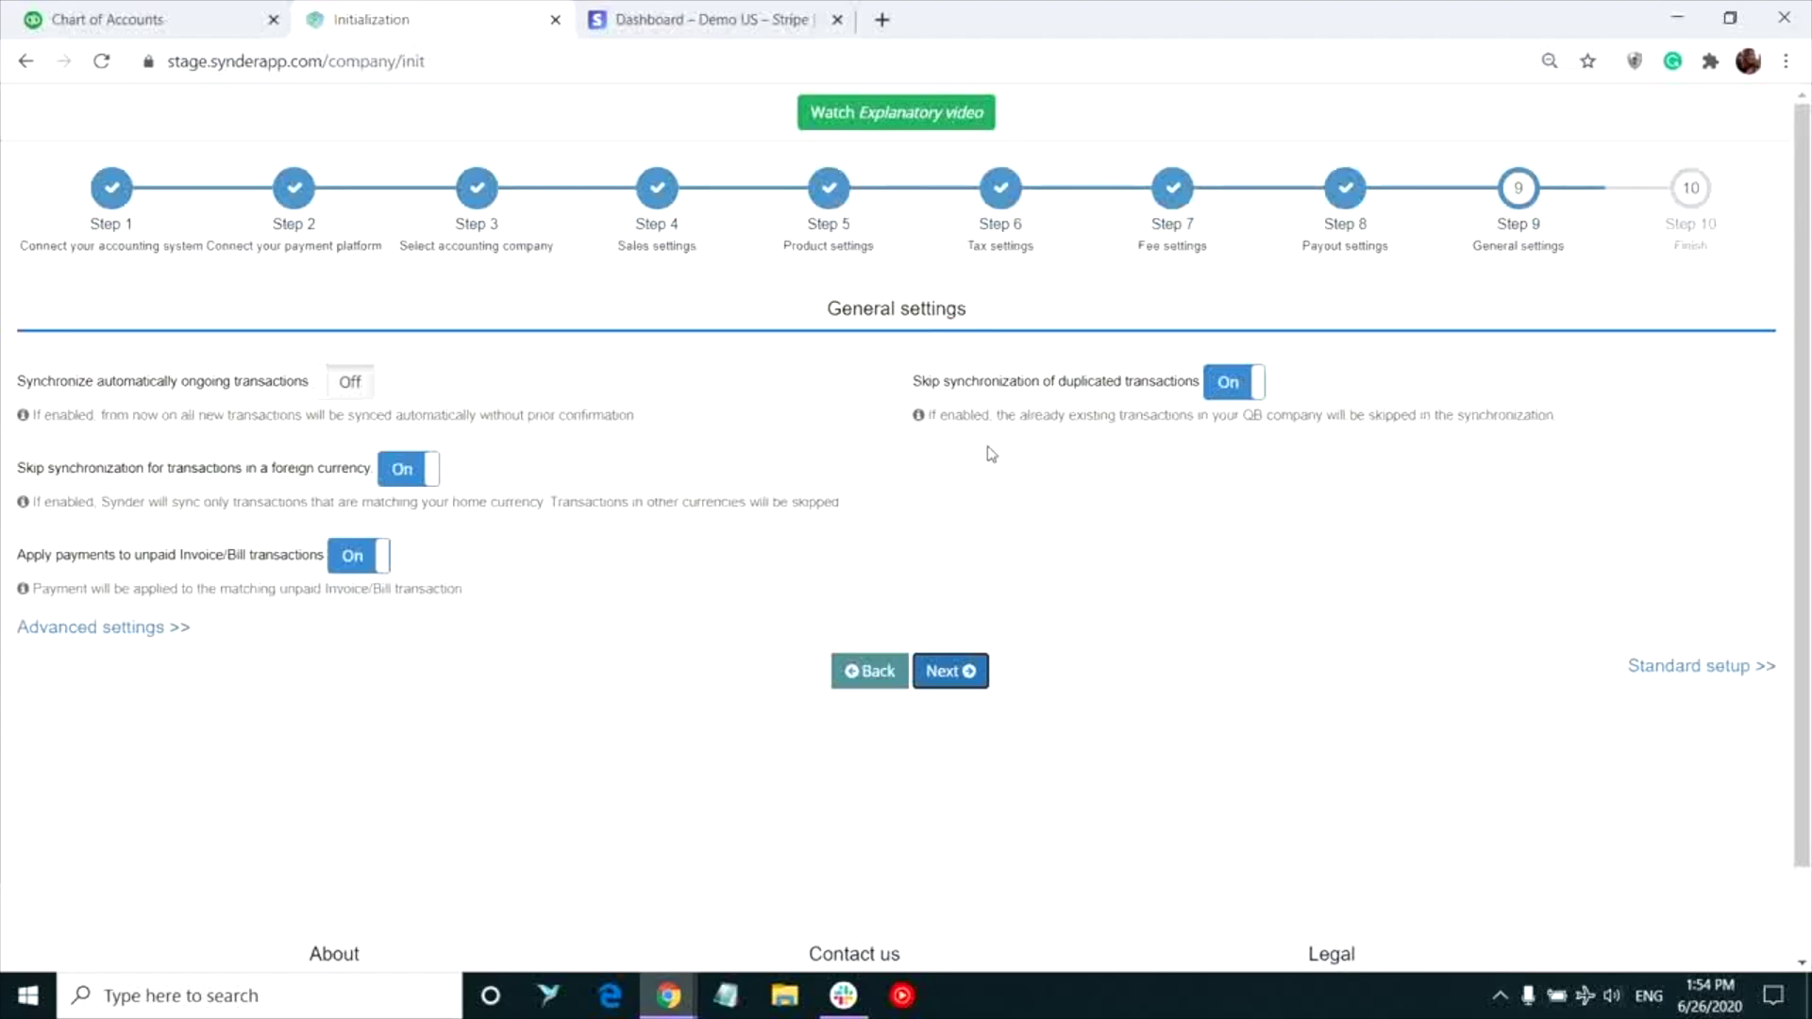
left_click(131, 638)
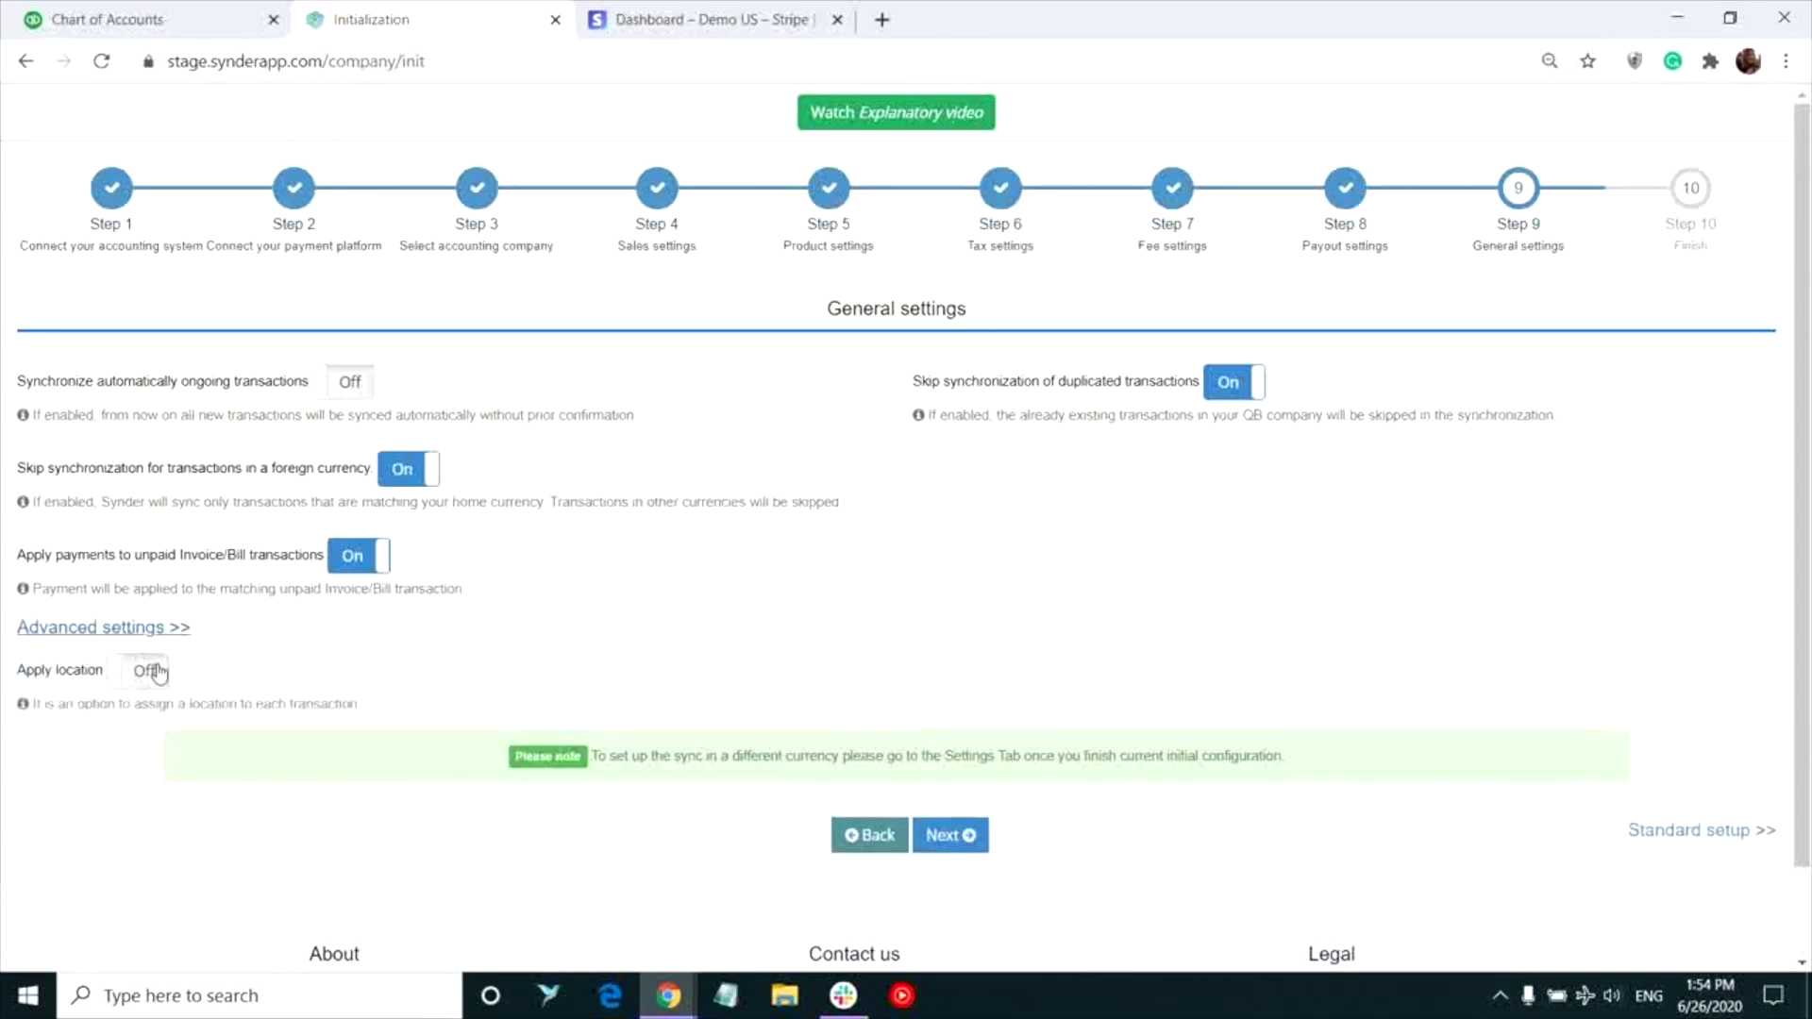
left_click(151, 671)
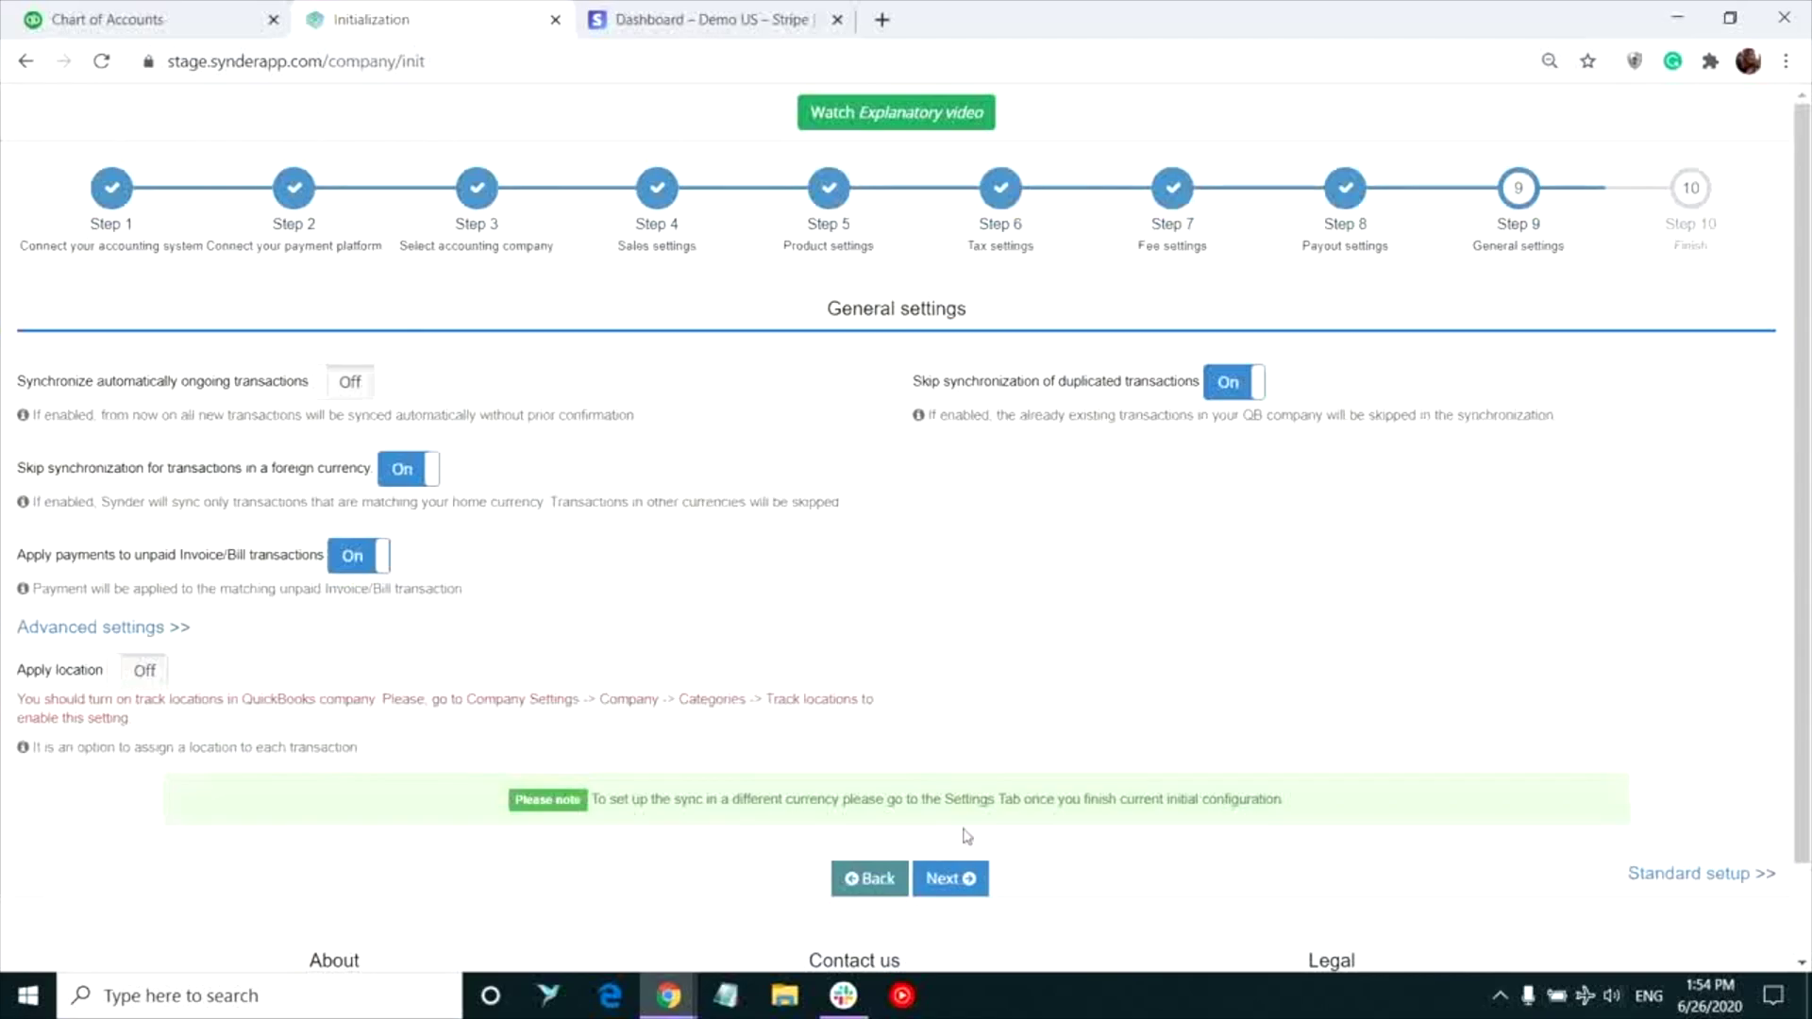
left_click(961, 881)
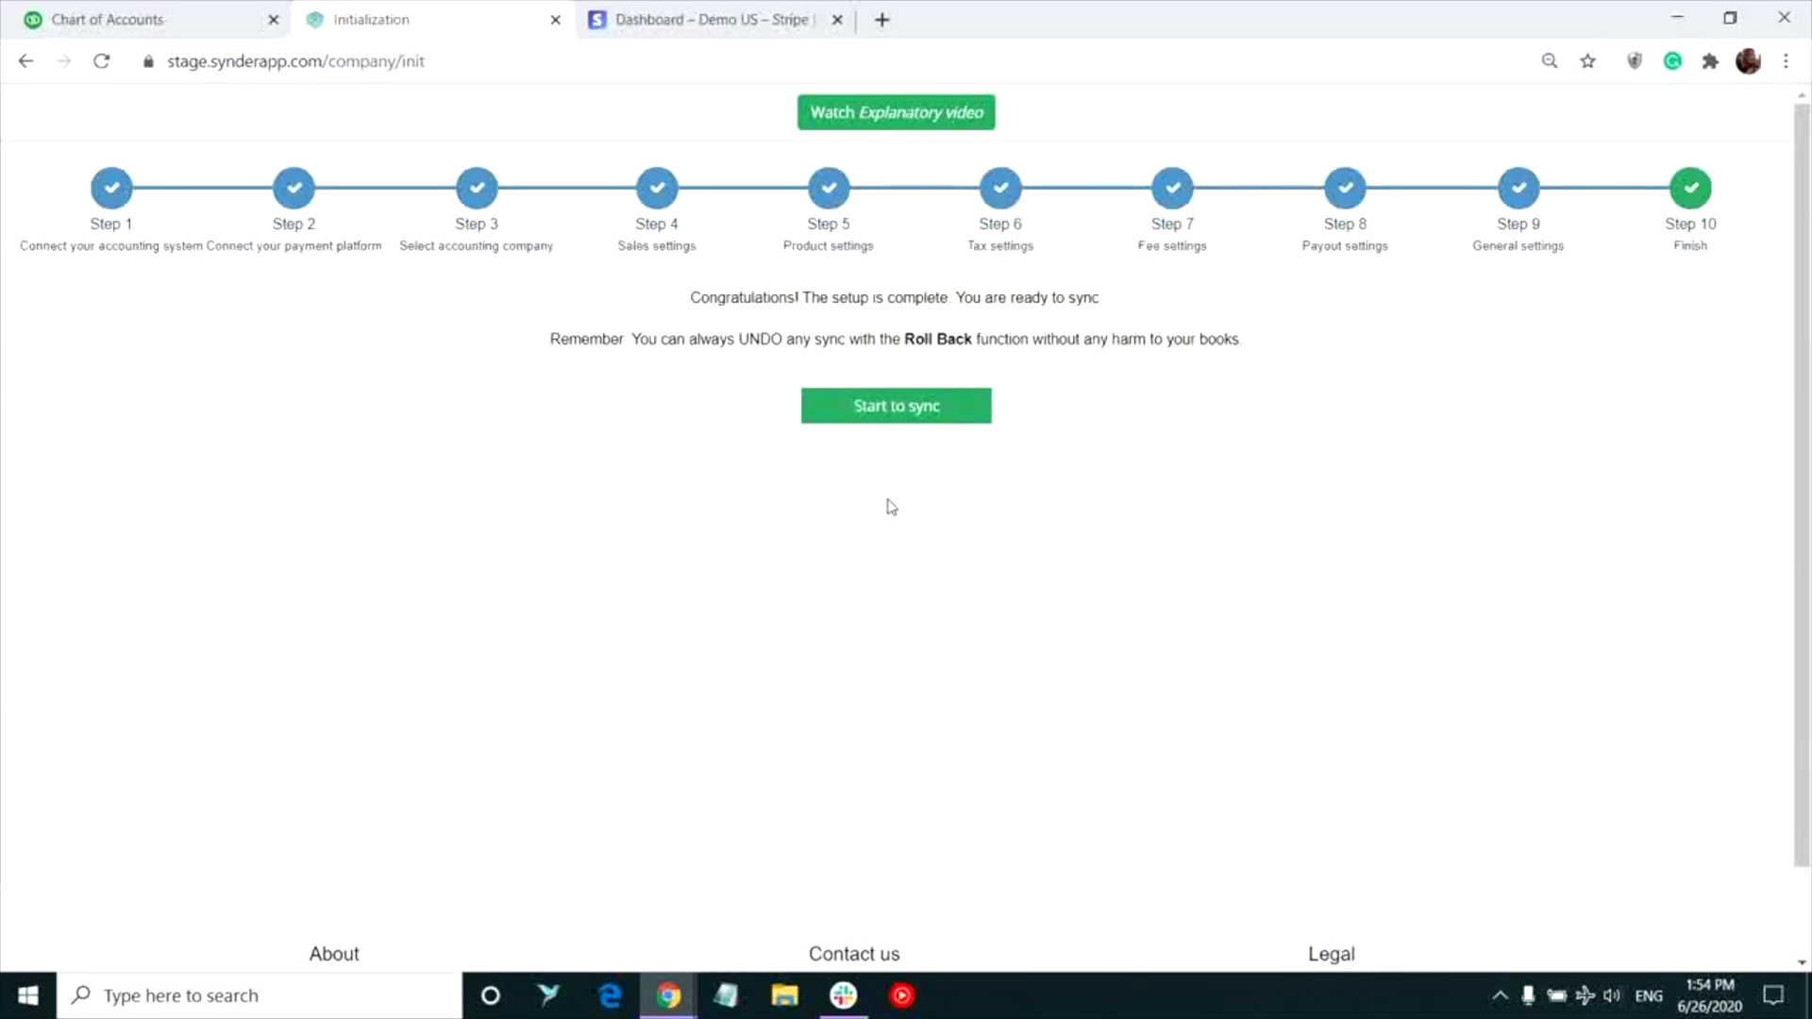
Step: Import old Stripe transactions for 05/01/2020–06/26/2020, bringing in six Not Synced payments
left_click(902, 416)
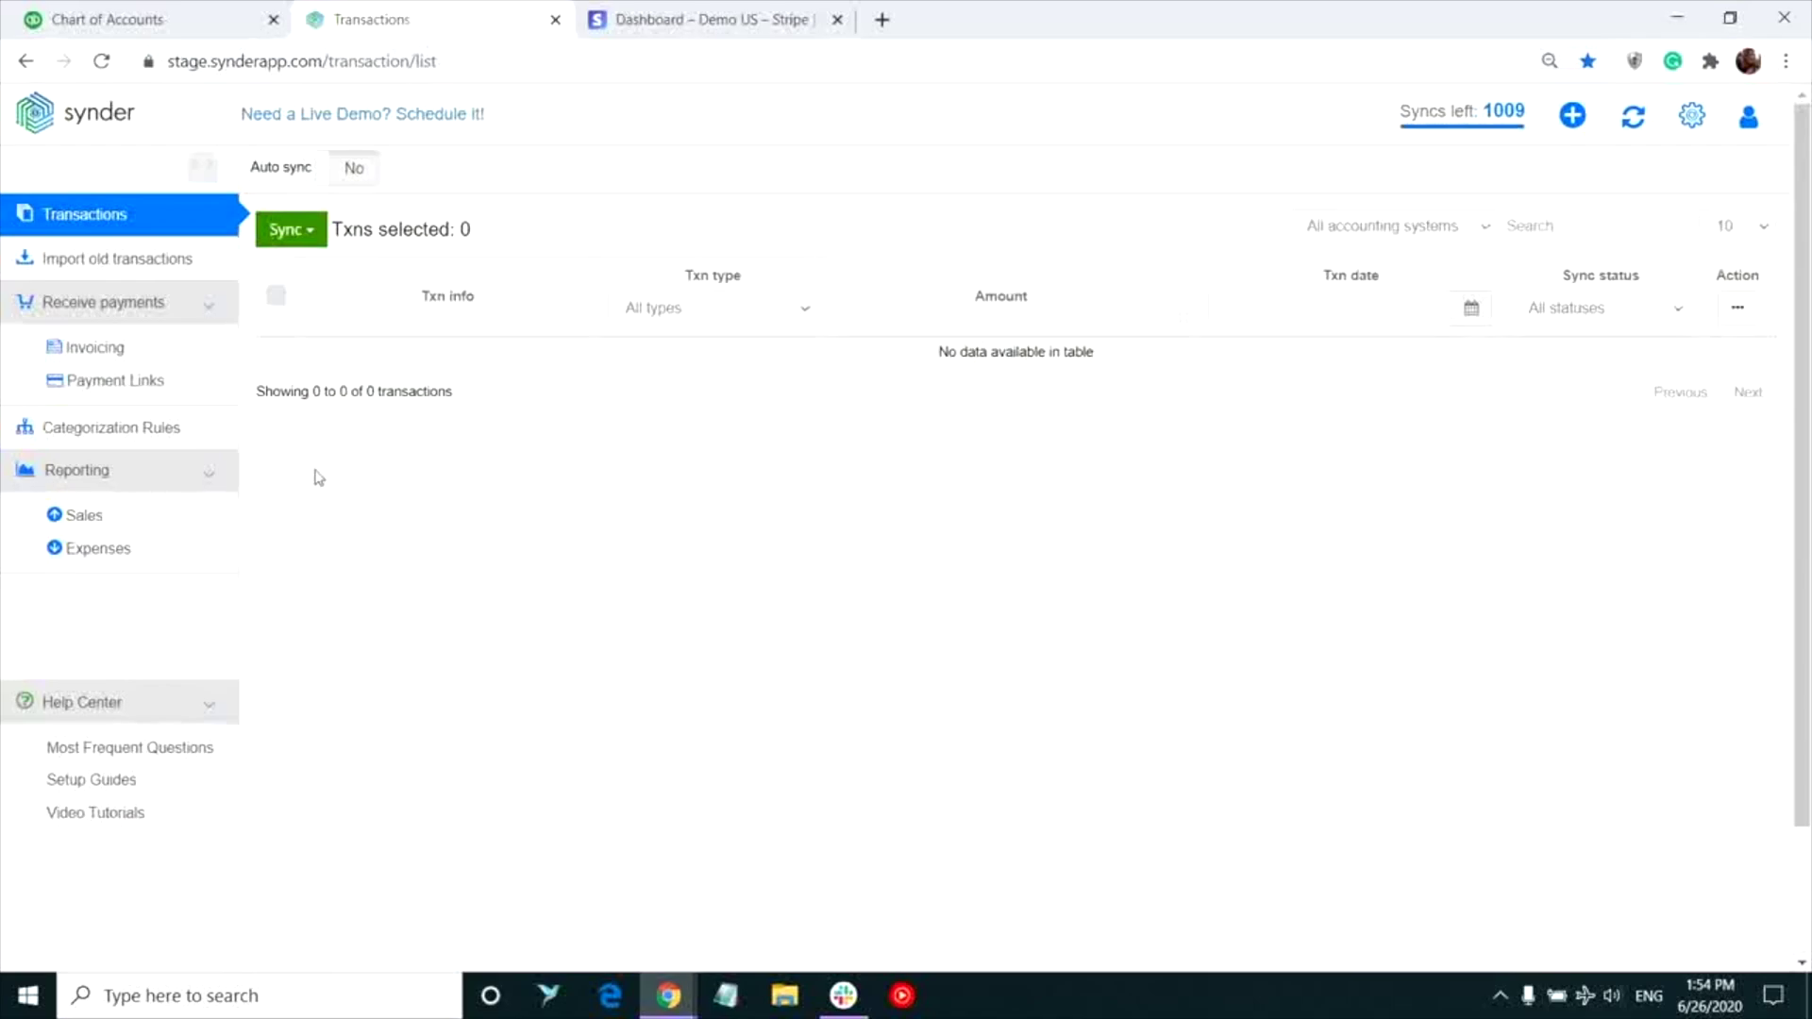
left_click(132, 269)
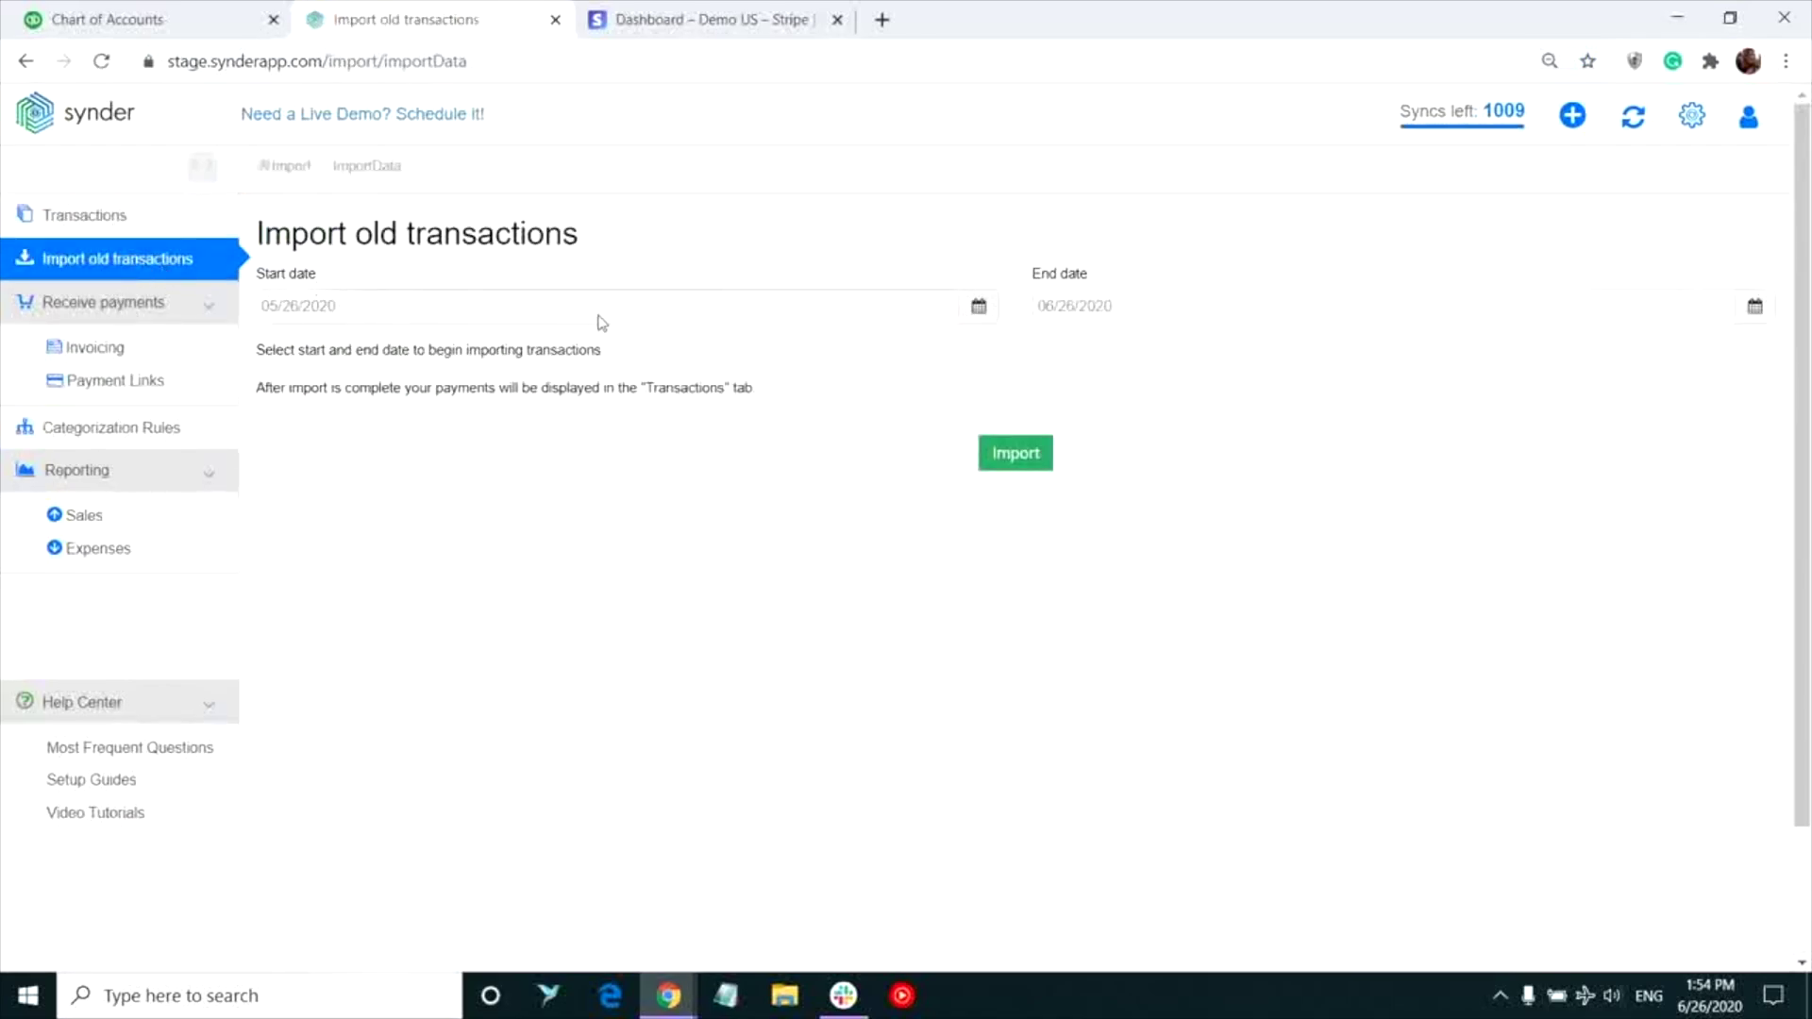
left_click(601, 323)
left_click(435, 416)
double_click(1157, 315)
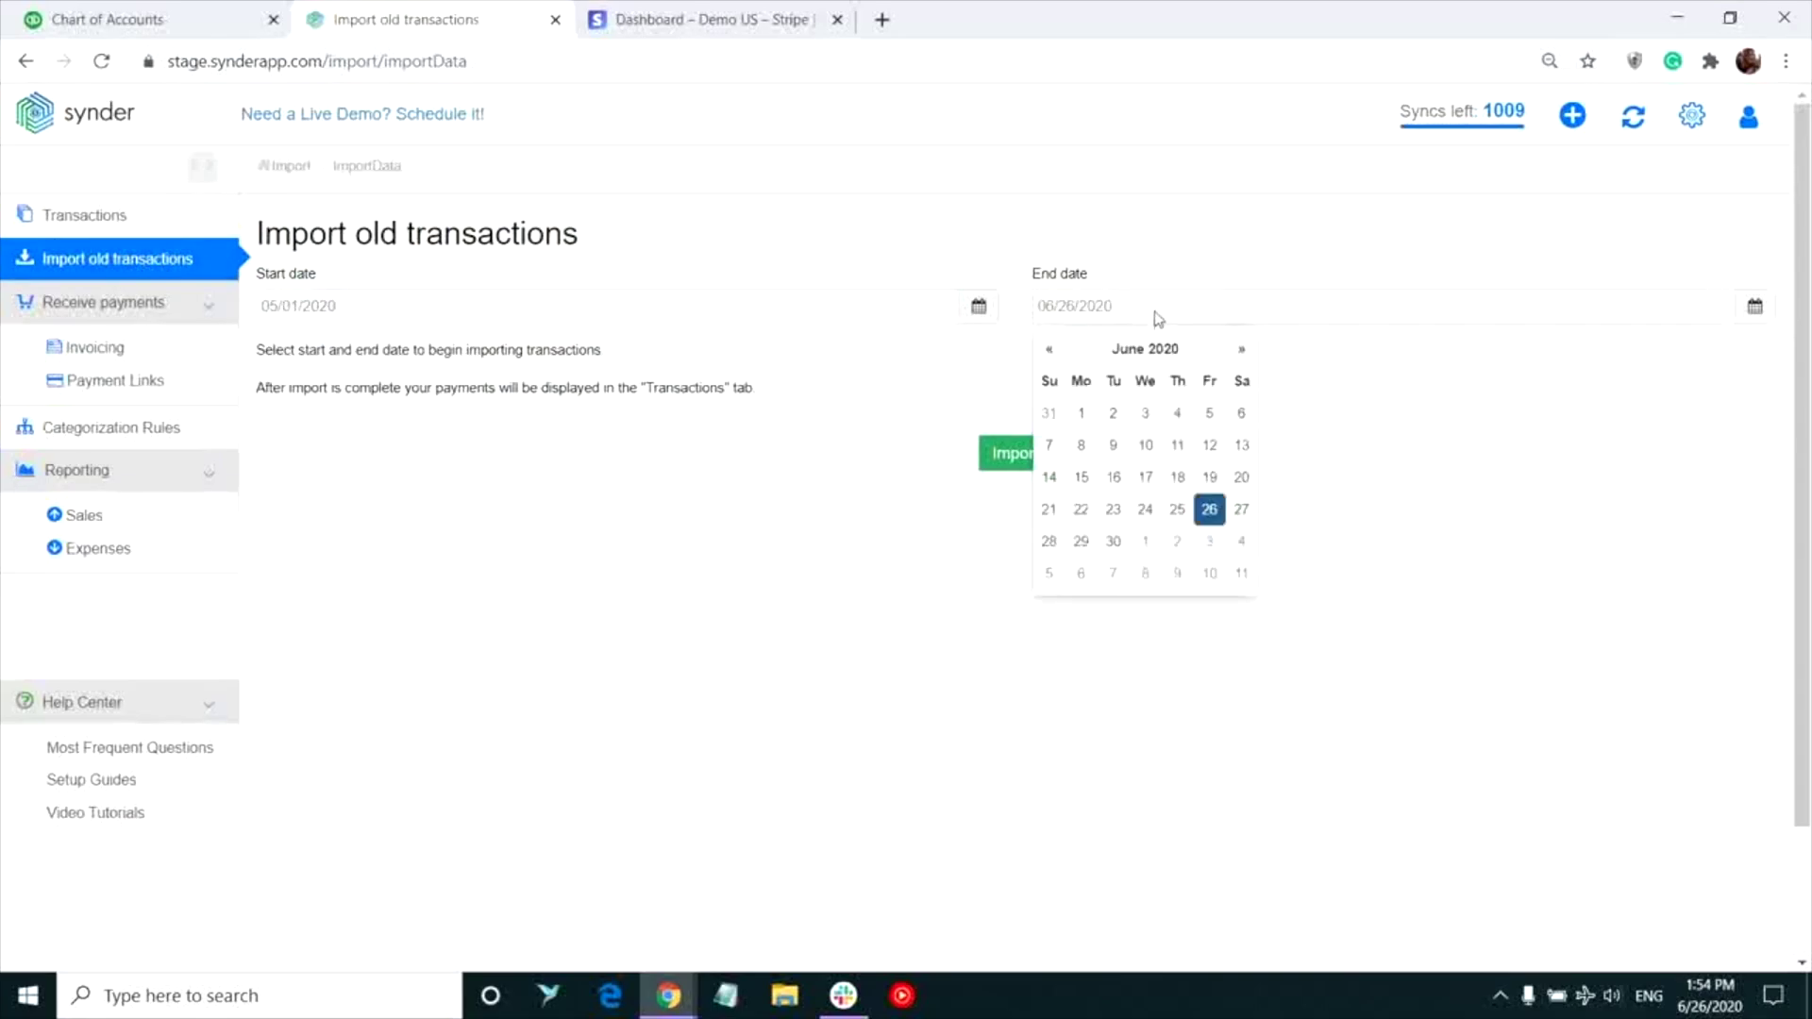
left_click(1002, 467)
left_click(1015, 456)
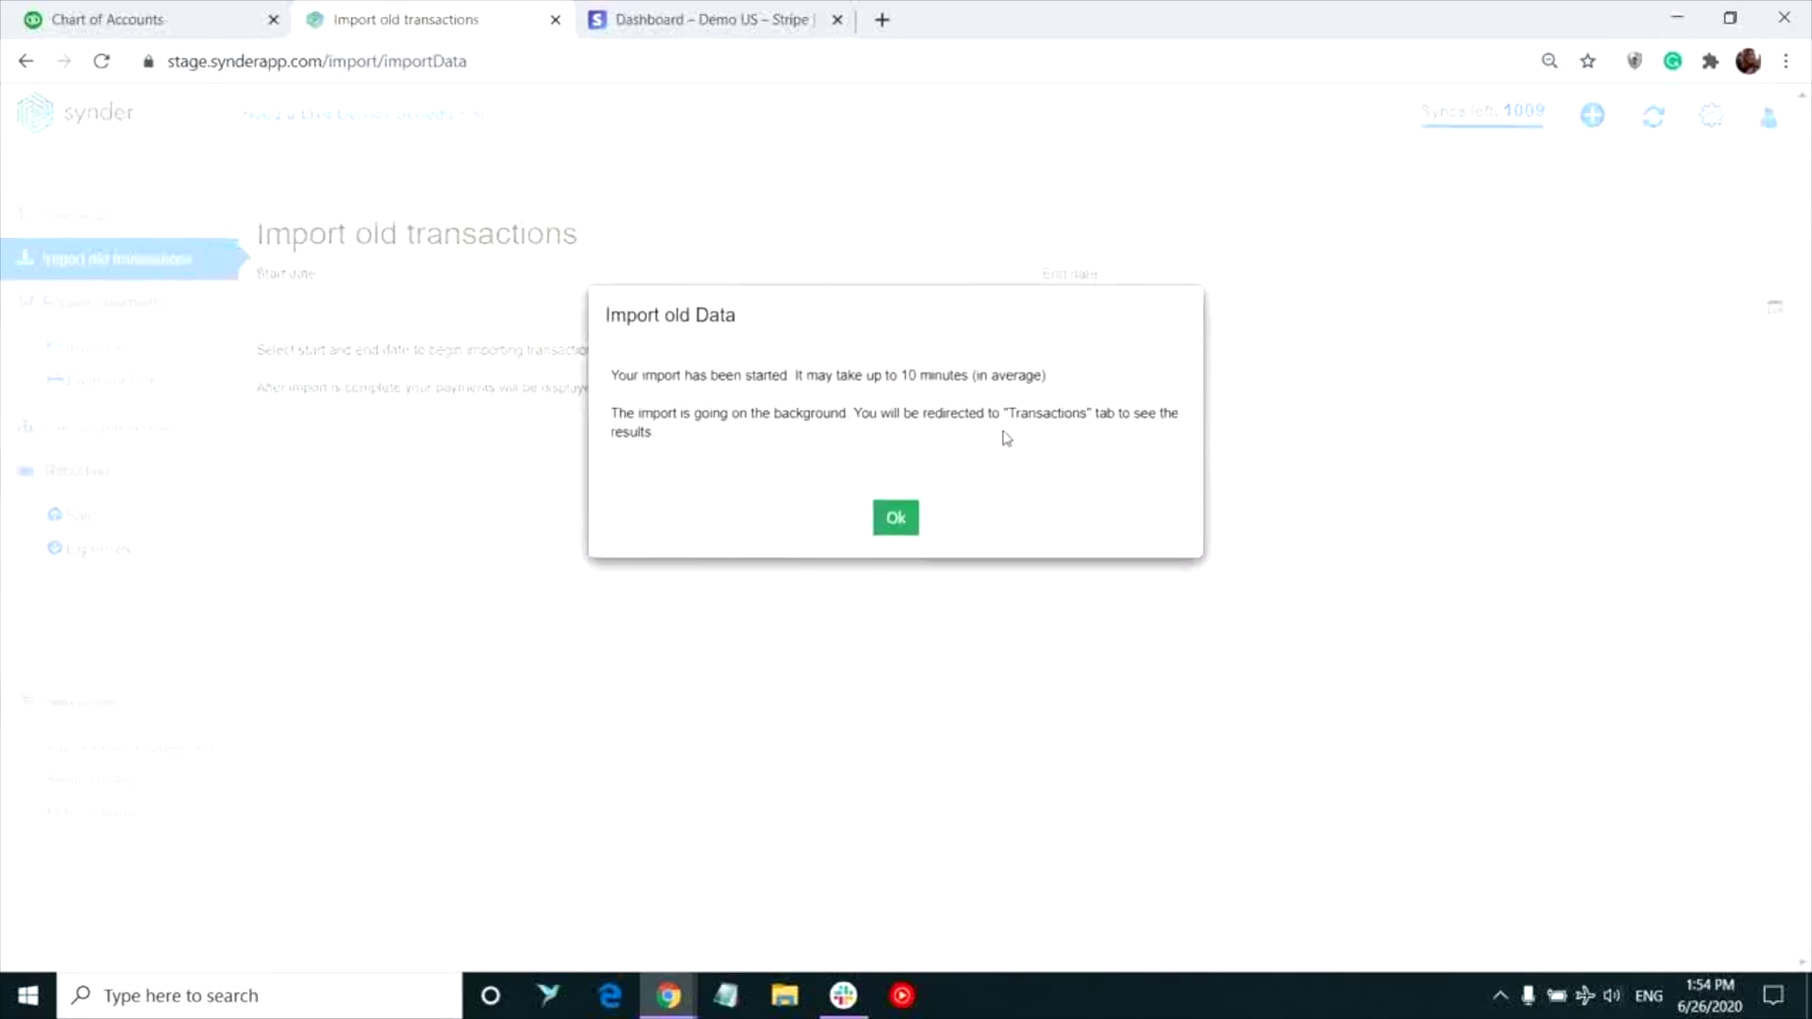
left_click(910, 518)
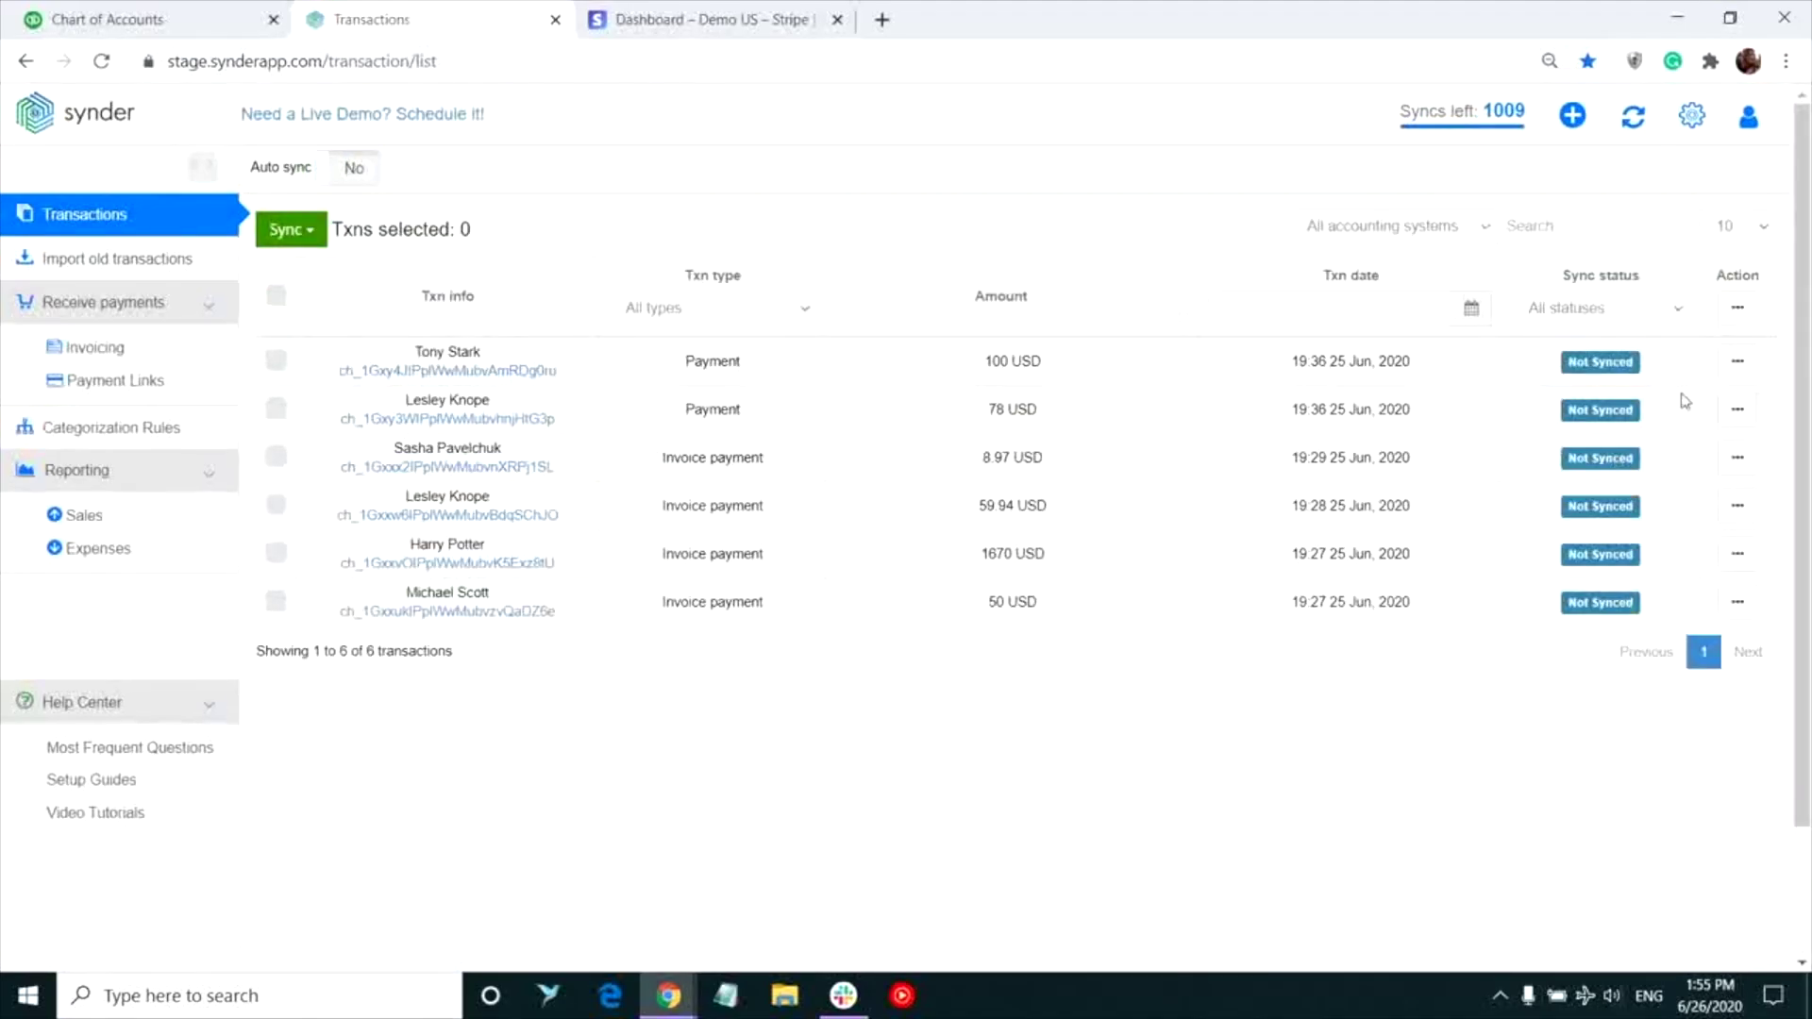
Step: Sync the 100 USD Stripe payment from the first row to QuickBooks
left_click(1738, 366)
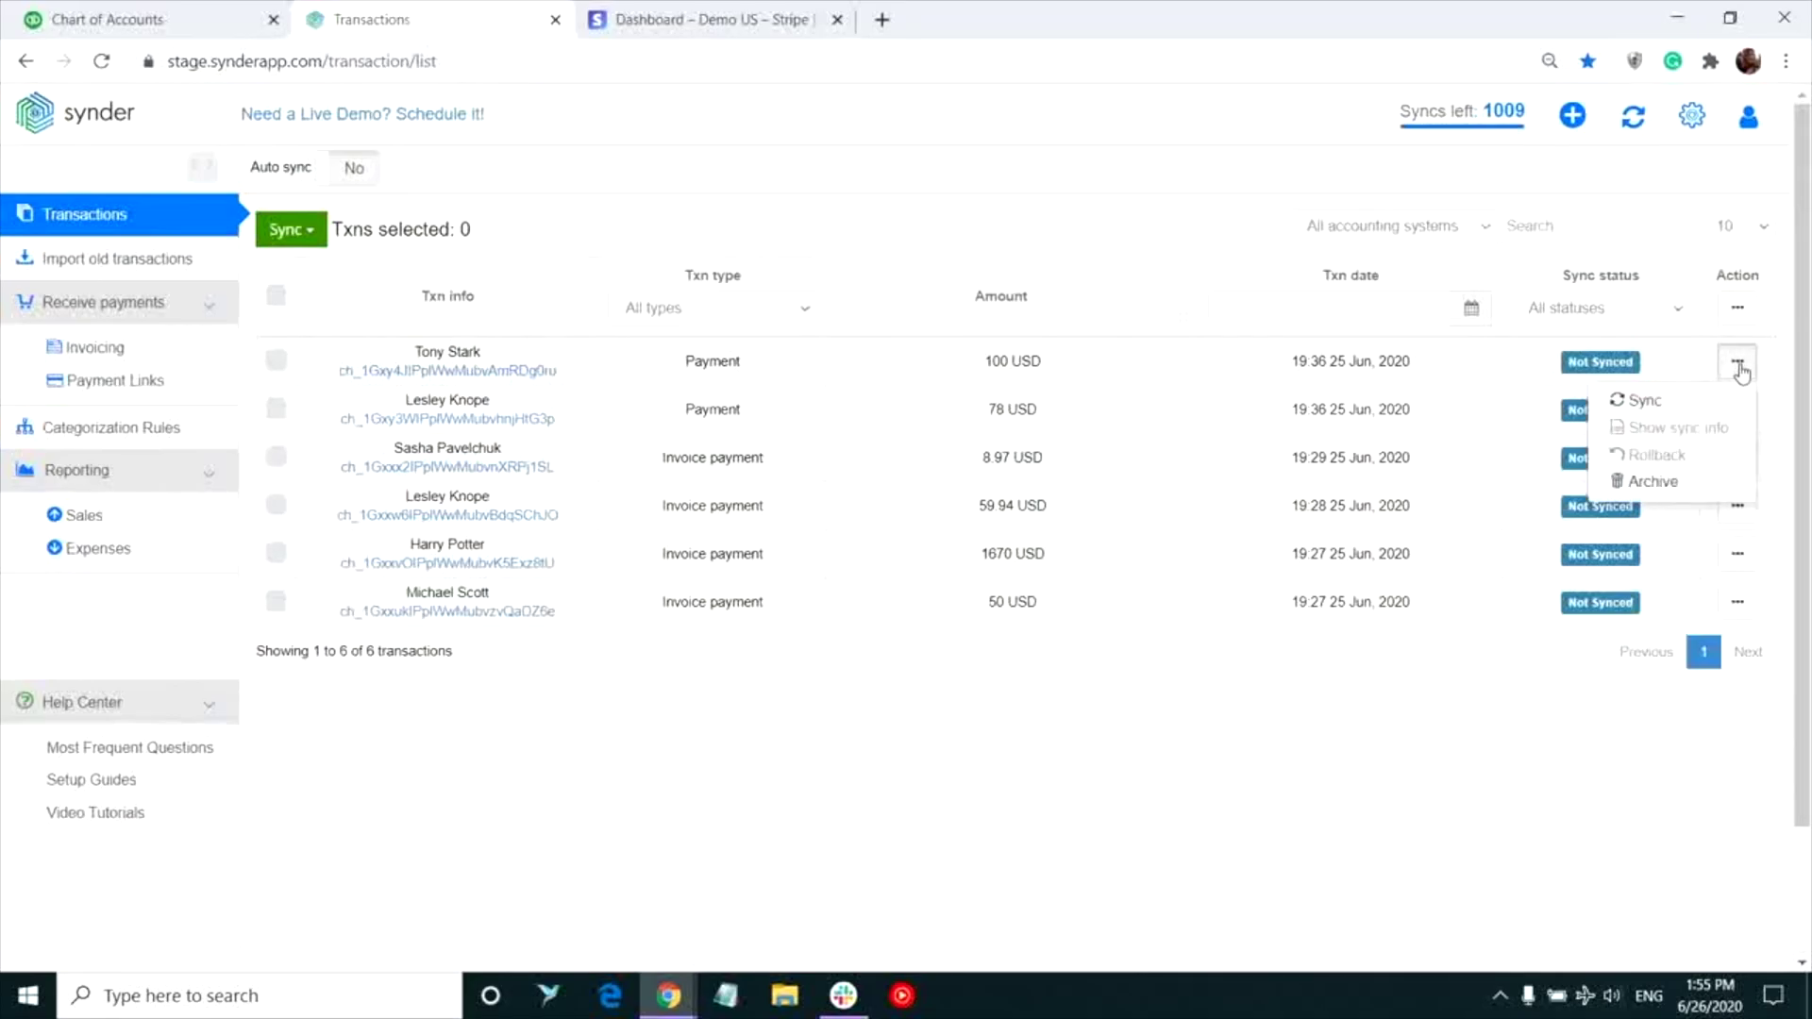
left_click(1642, 400)
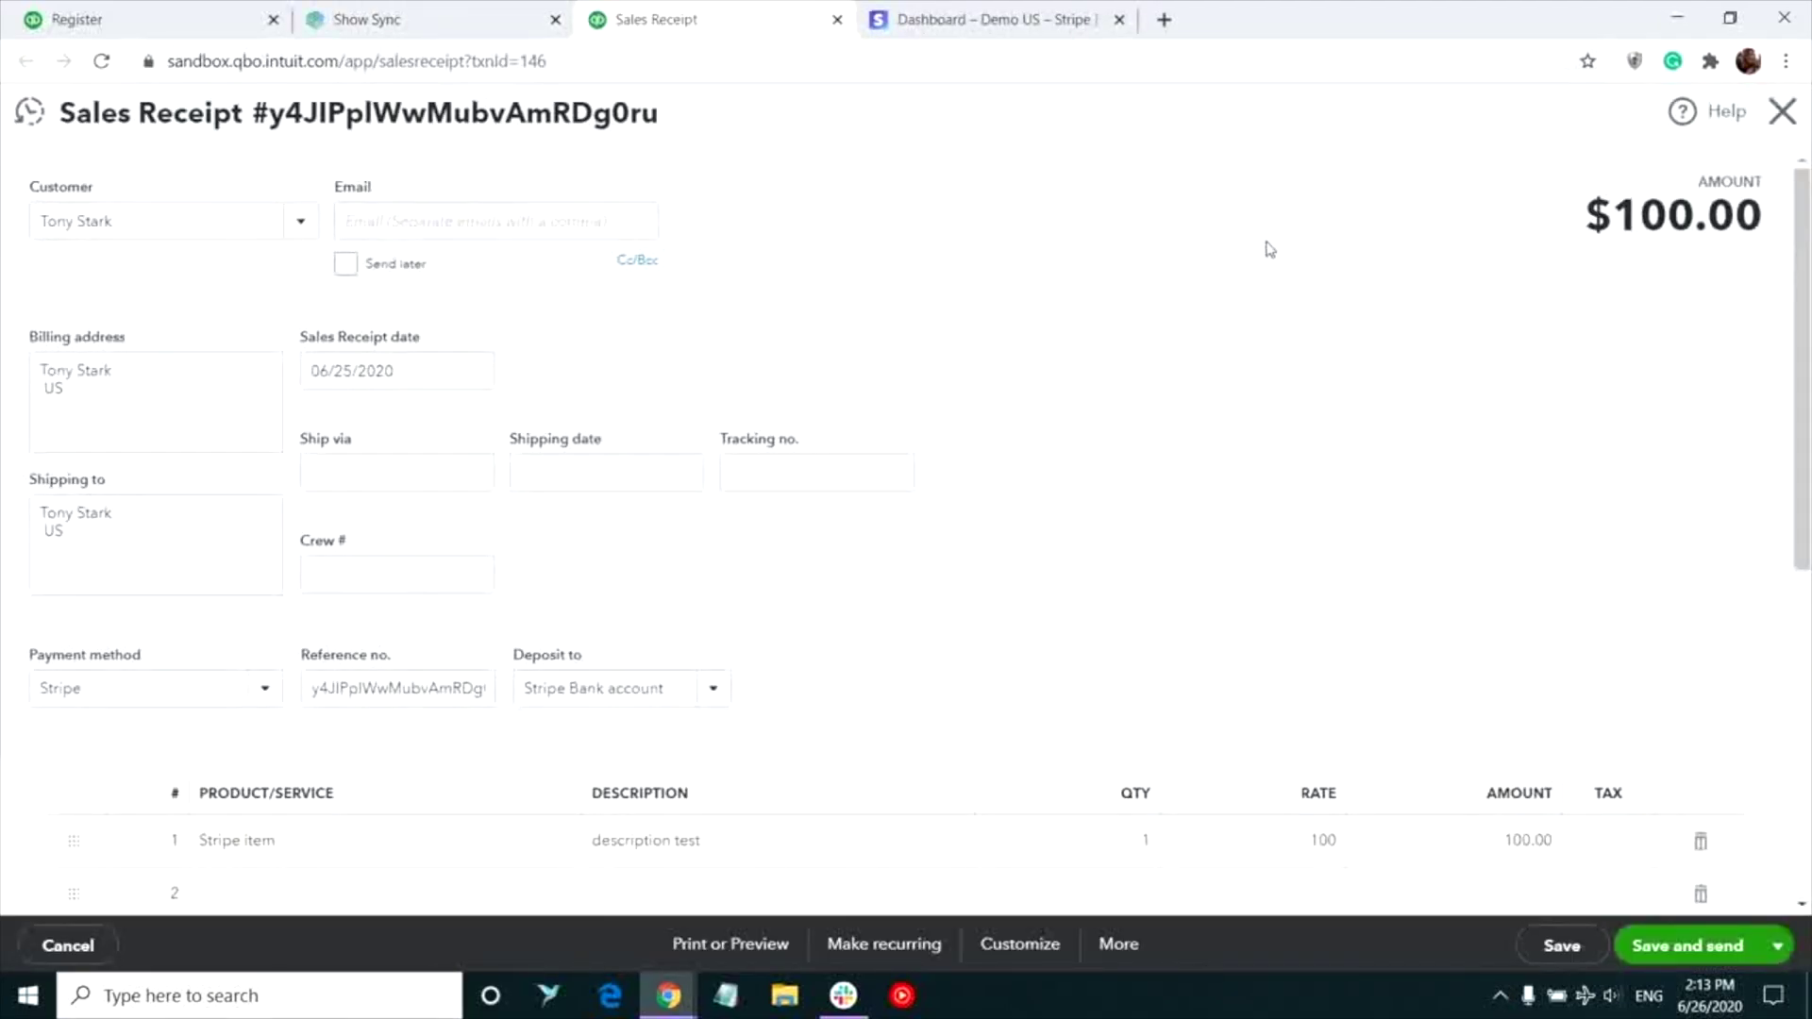
Step: Check the $100.00 sales receipt and $3.20 fee in the Stripe Bank register, then return to sync 77065
scroll(1306, 453, "down", 1)
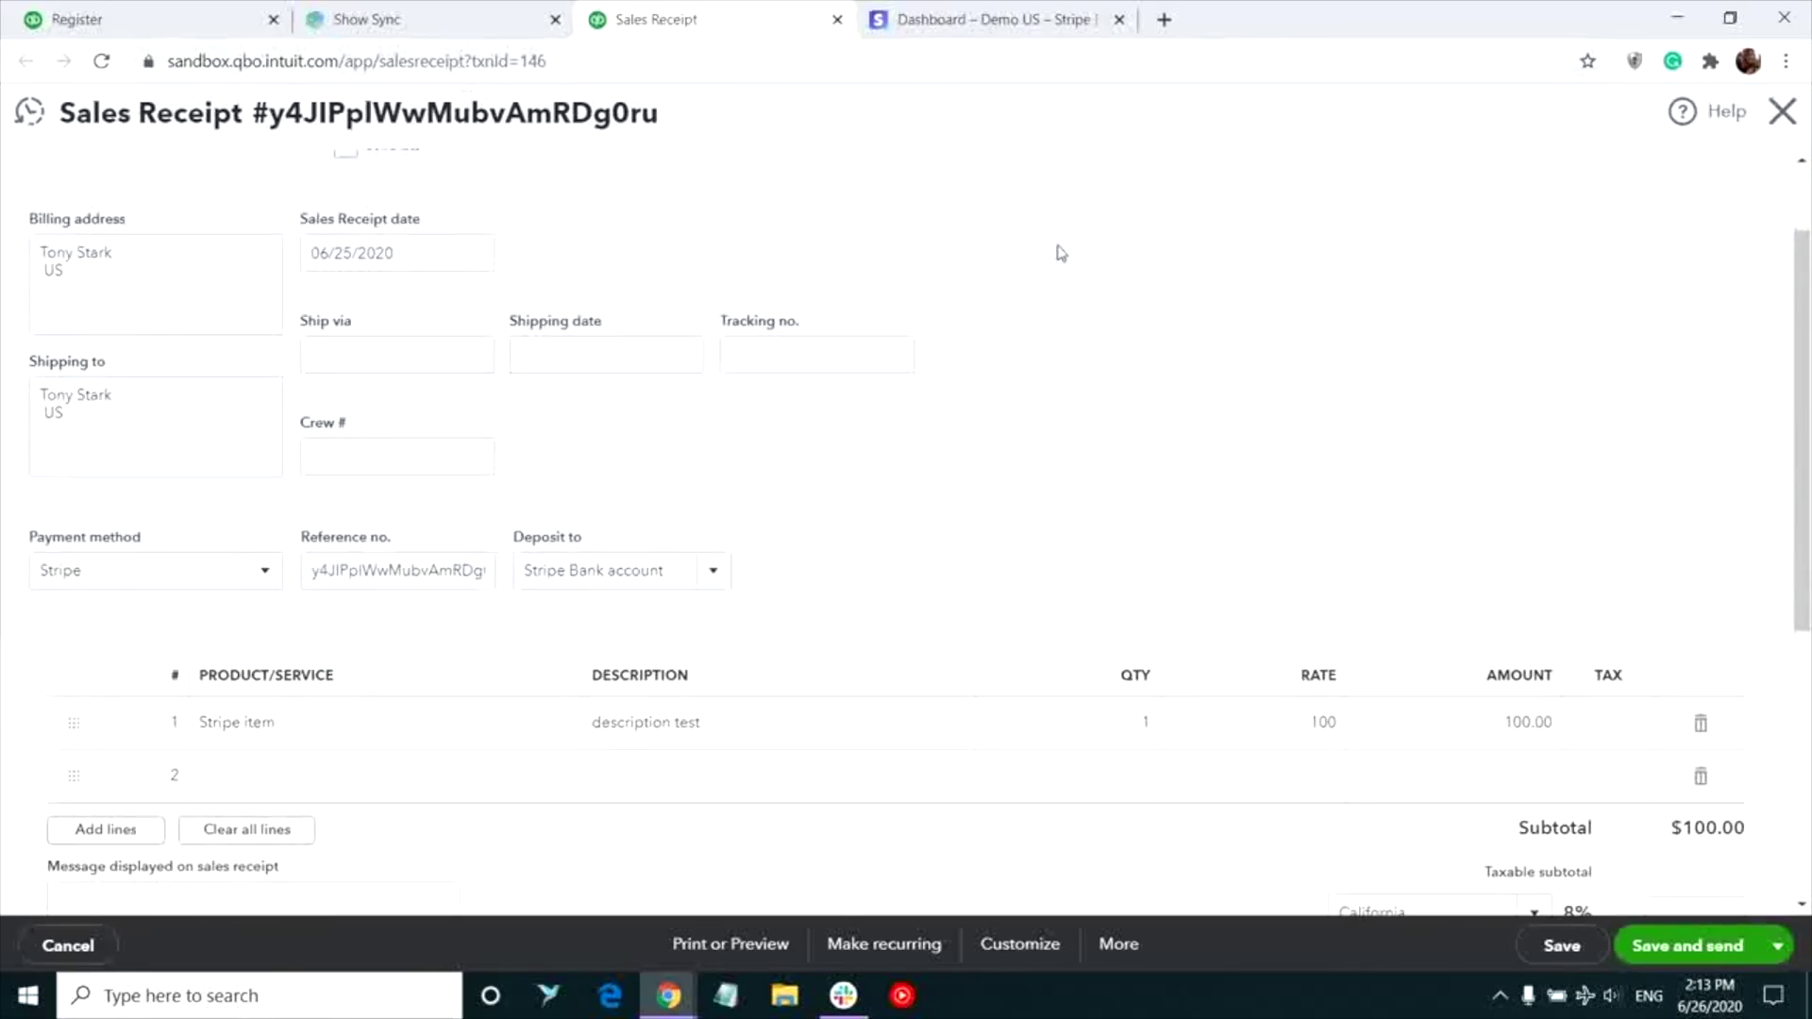
left_click(141, 19)
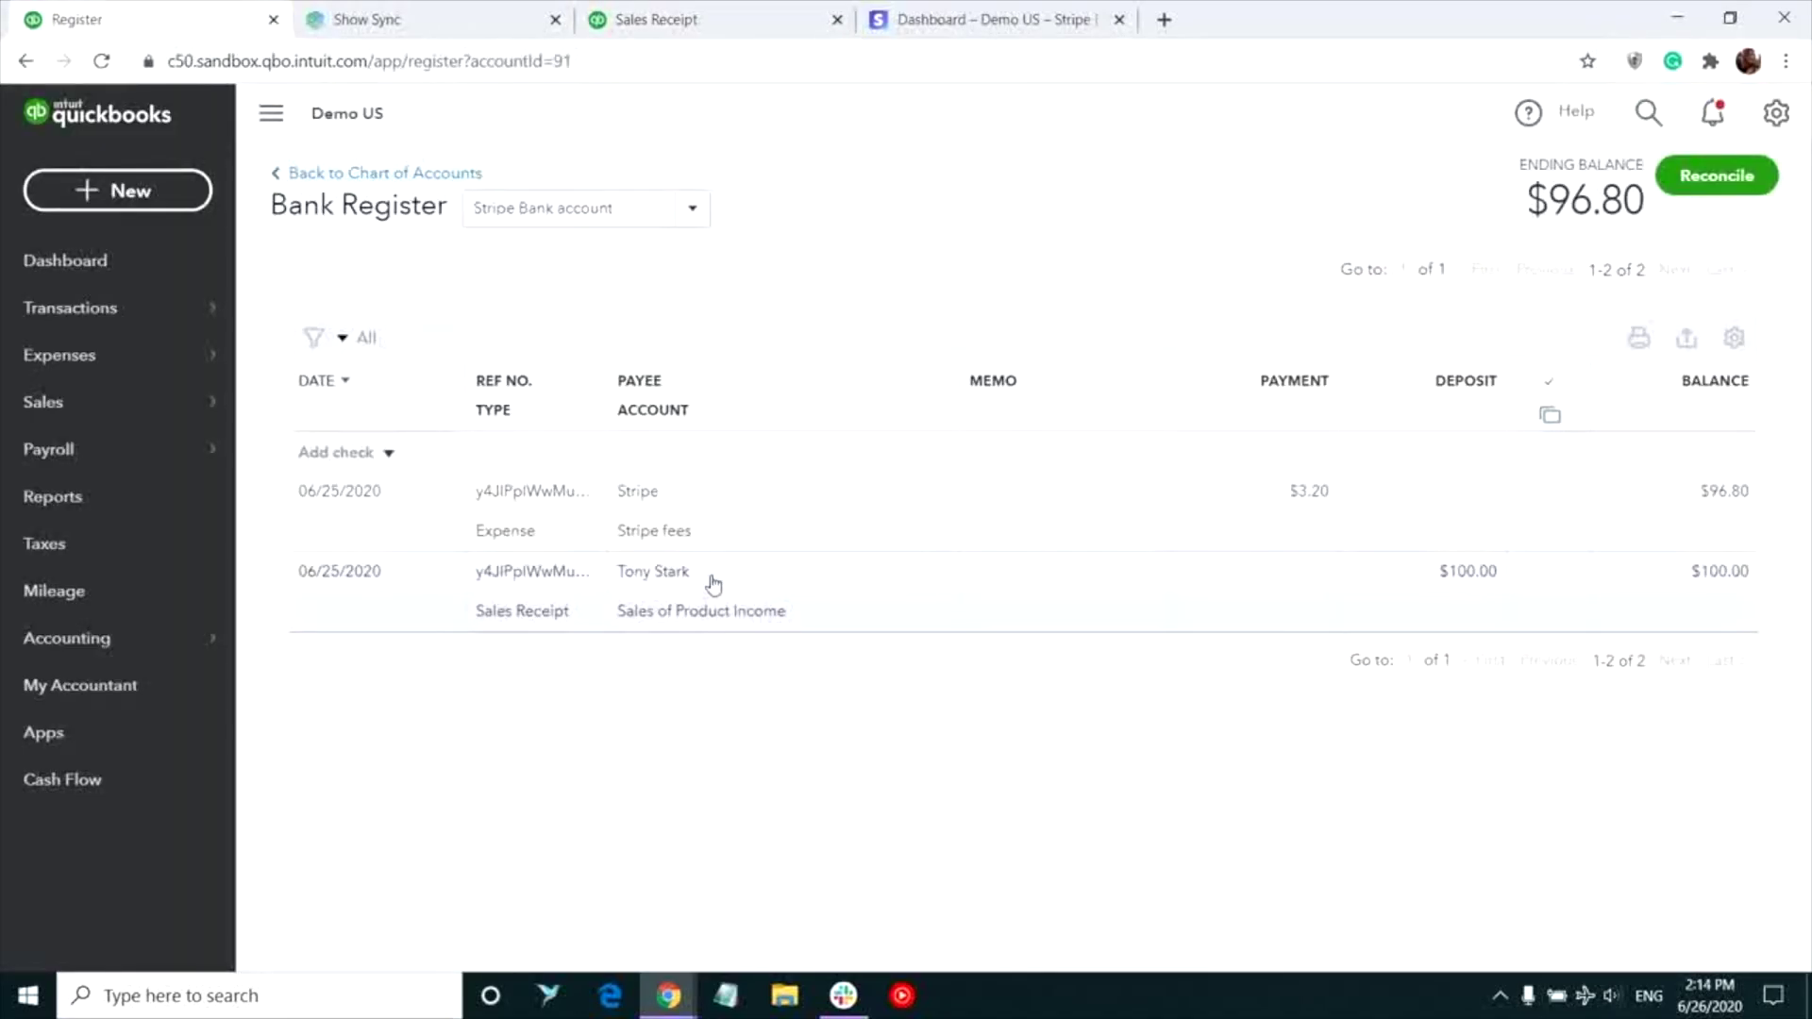
left_click(495, 17)
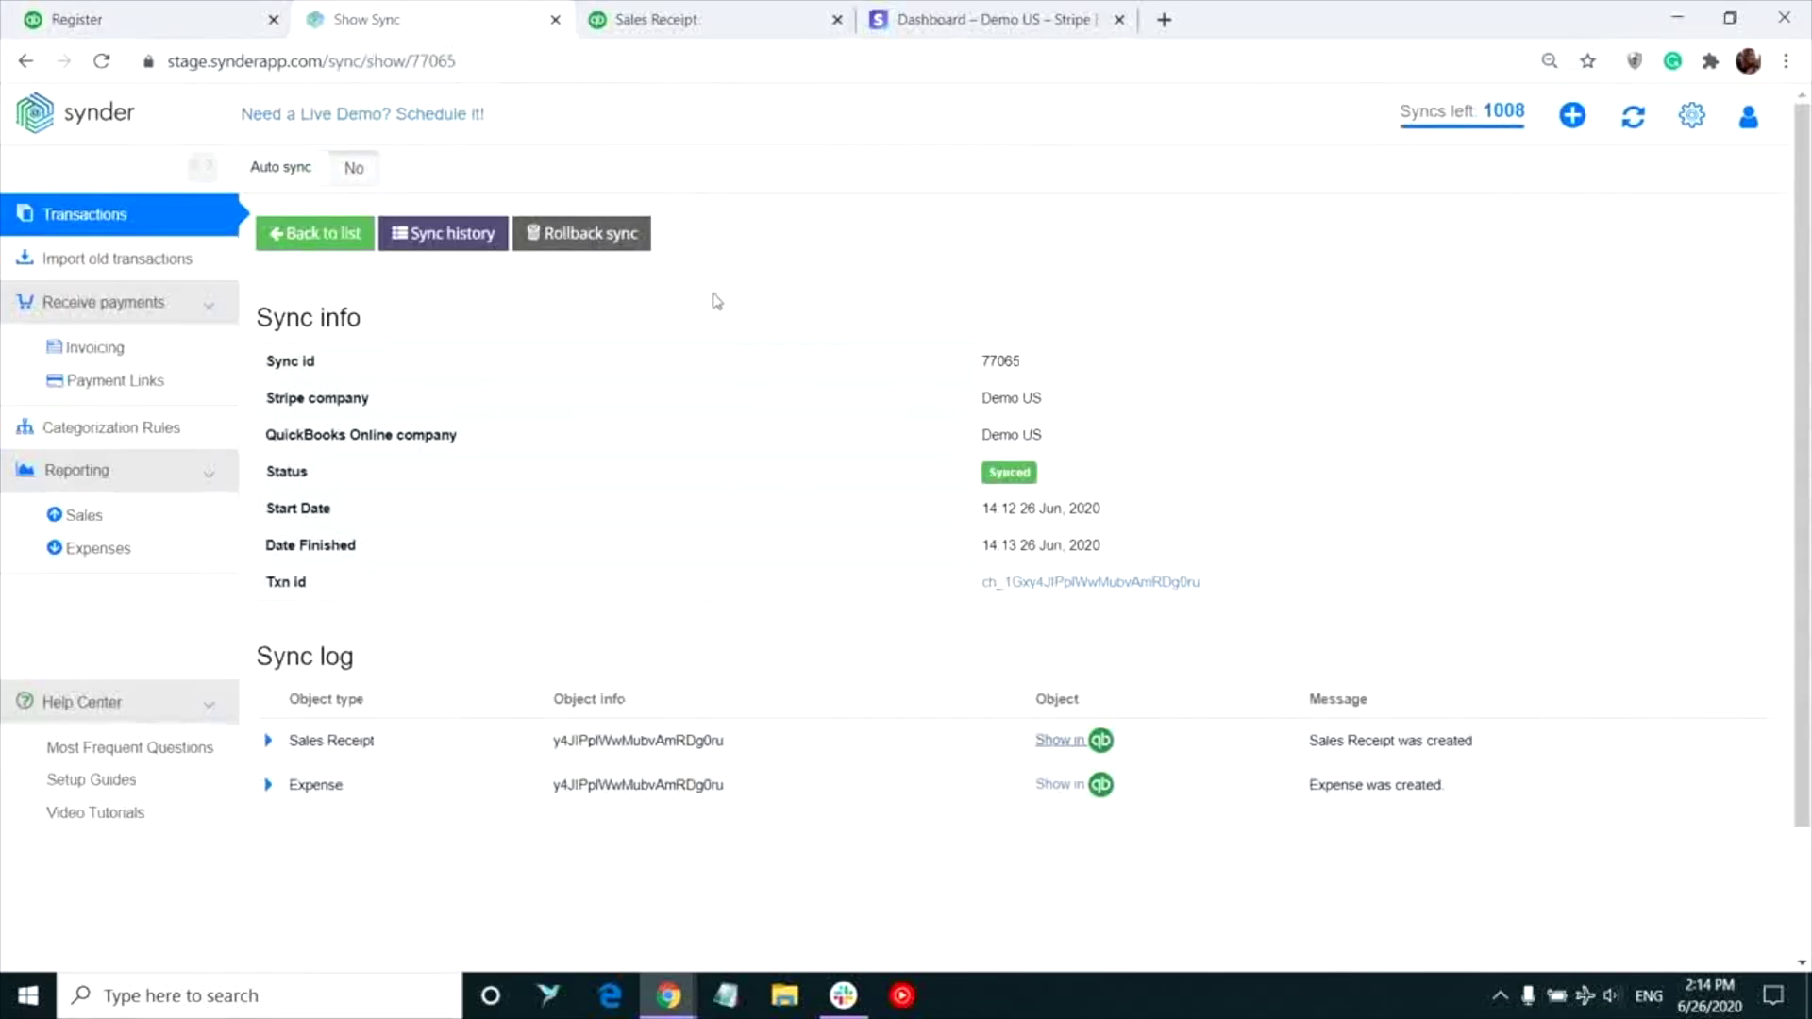
Step: Roll back sync 77065, deleting its QuickBooks Sales Receipt and Expense
left_click(592, 247)
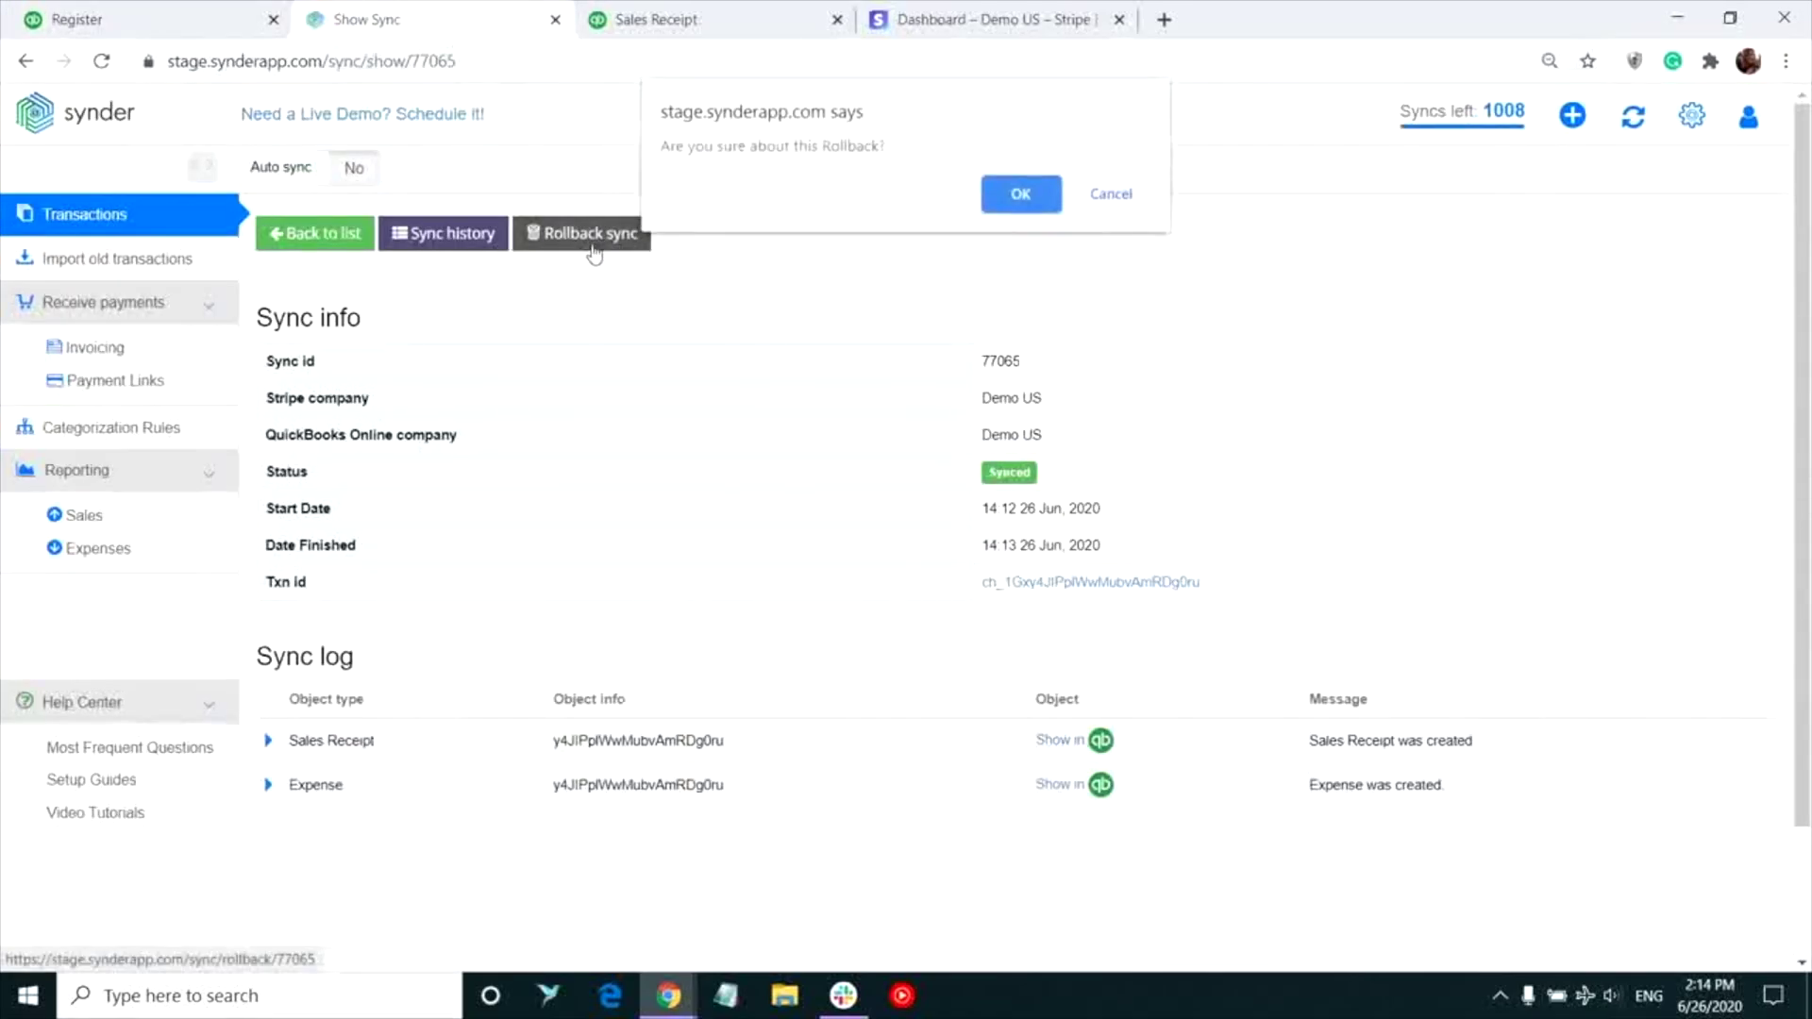
left_click(1028, 192)
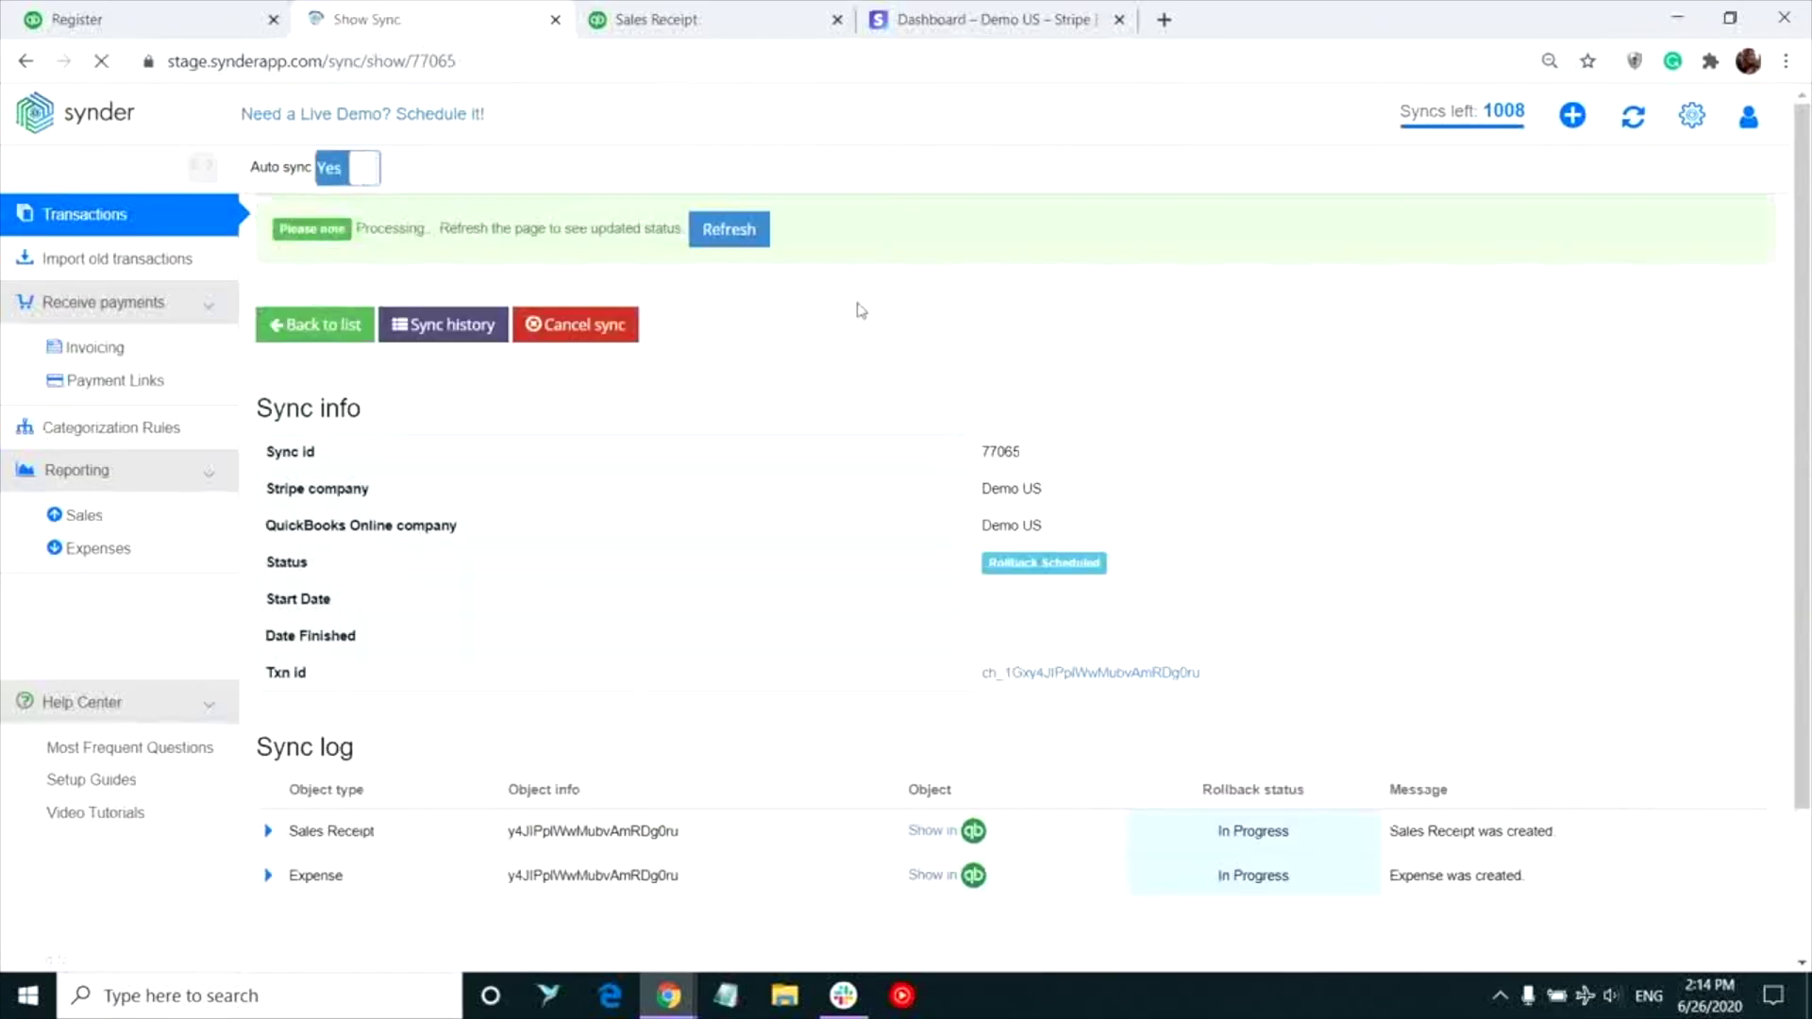
left_click(733, 229)
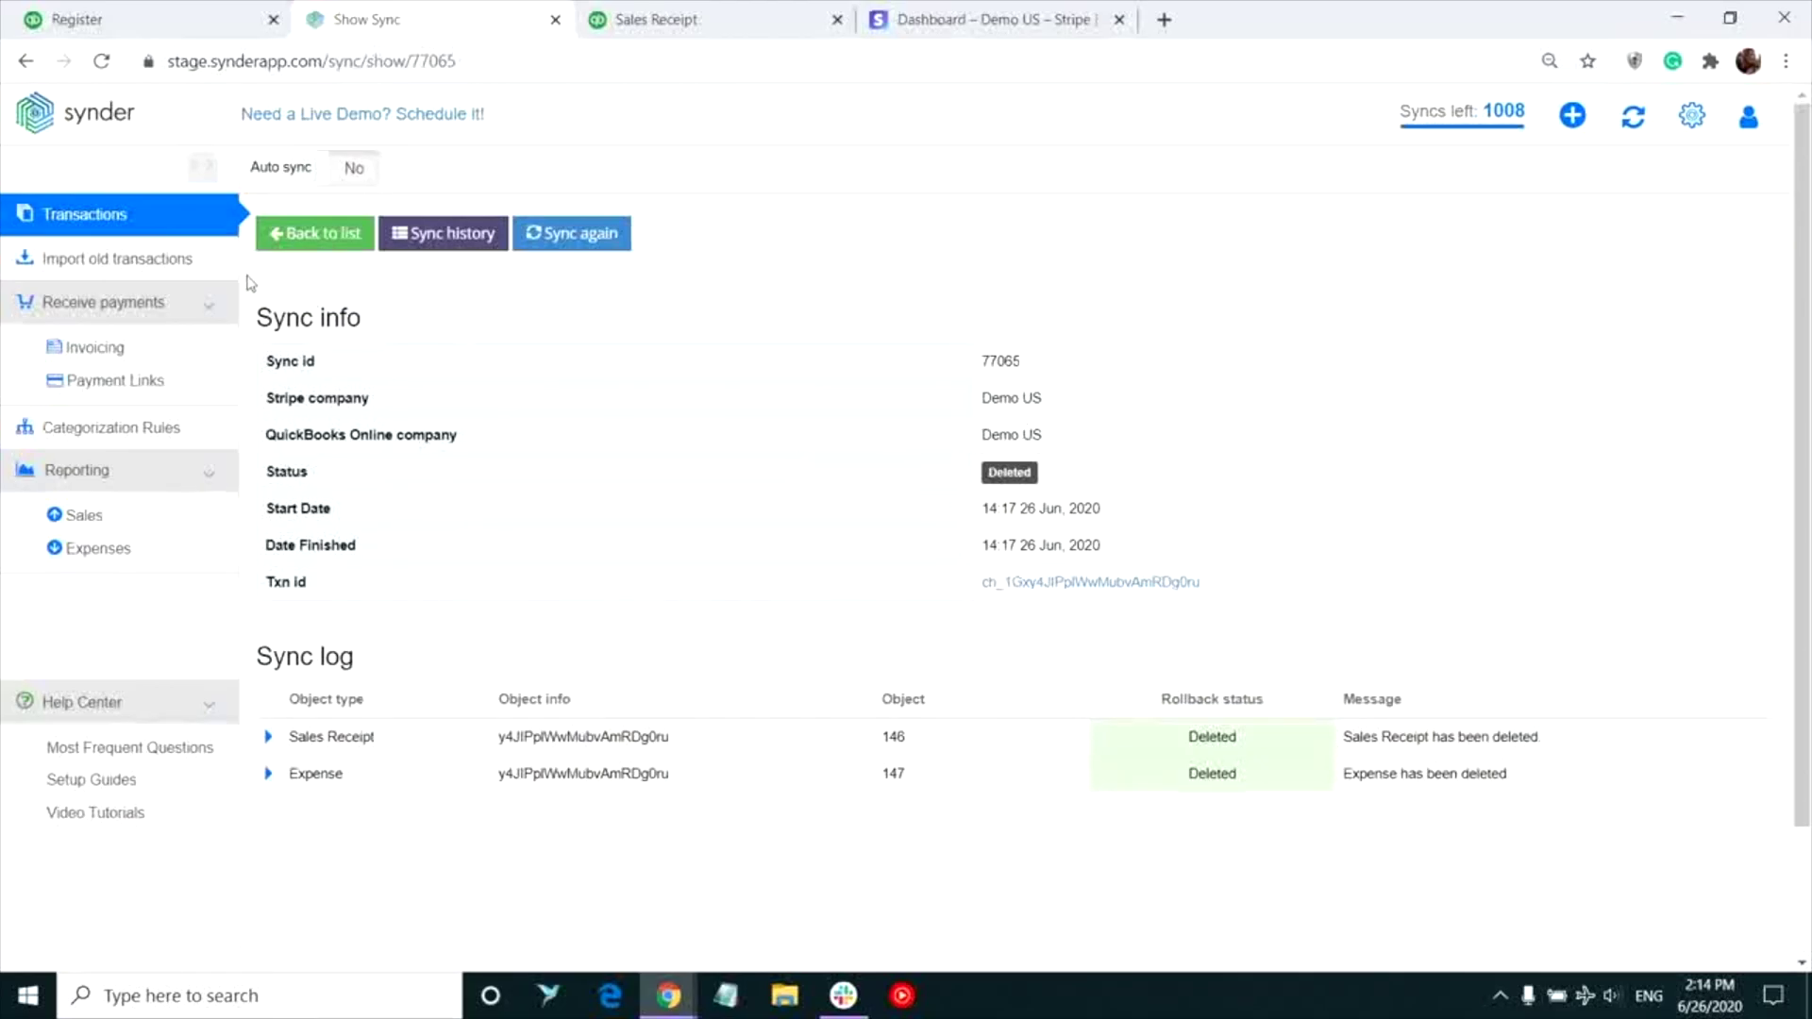
Step: Turn on Synchronize automatically ongoing transactions in the company Settings
key("alt+Left")
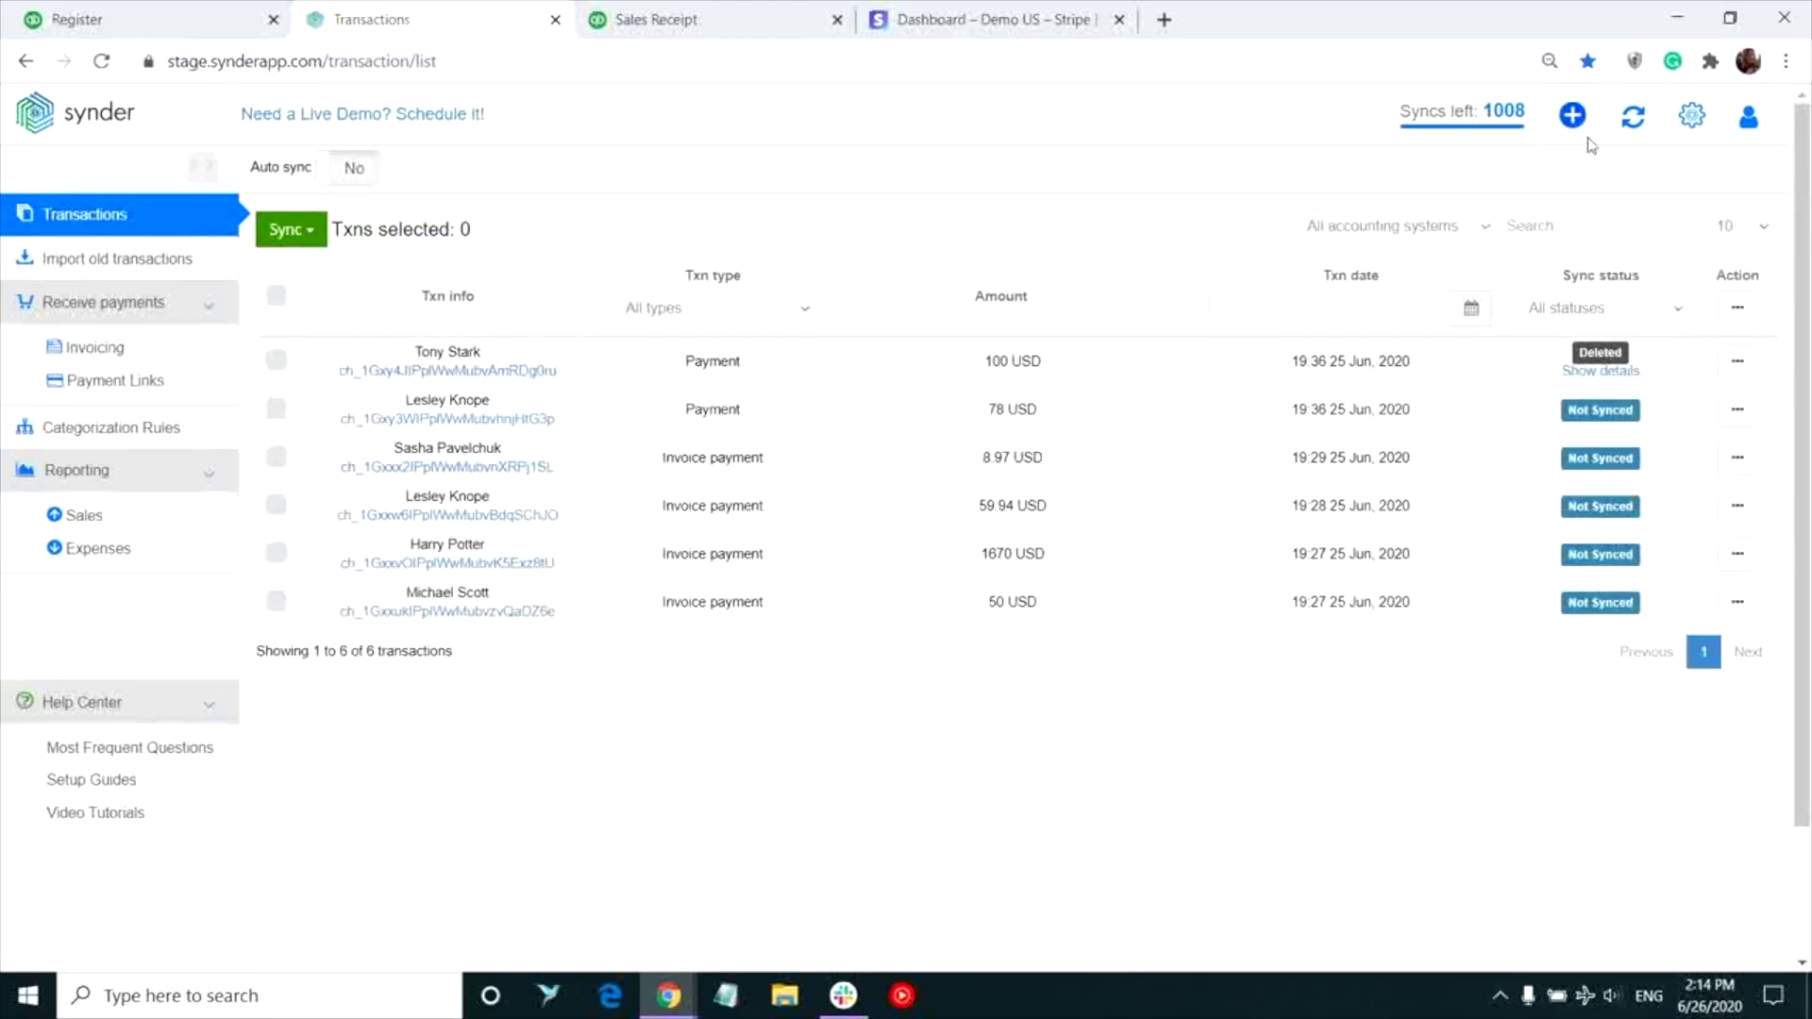
left_click(1691, 115)
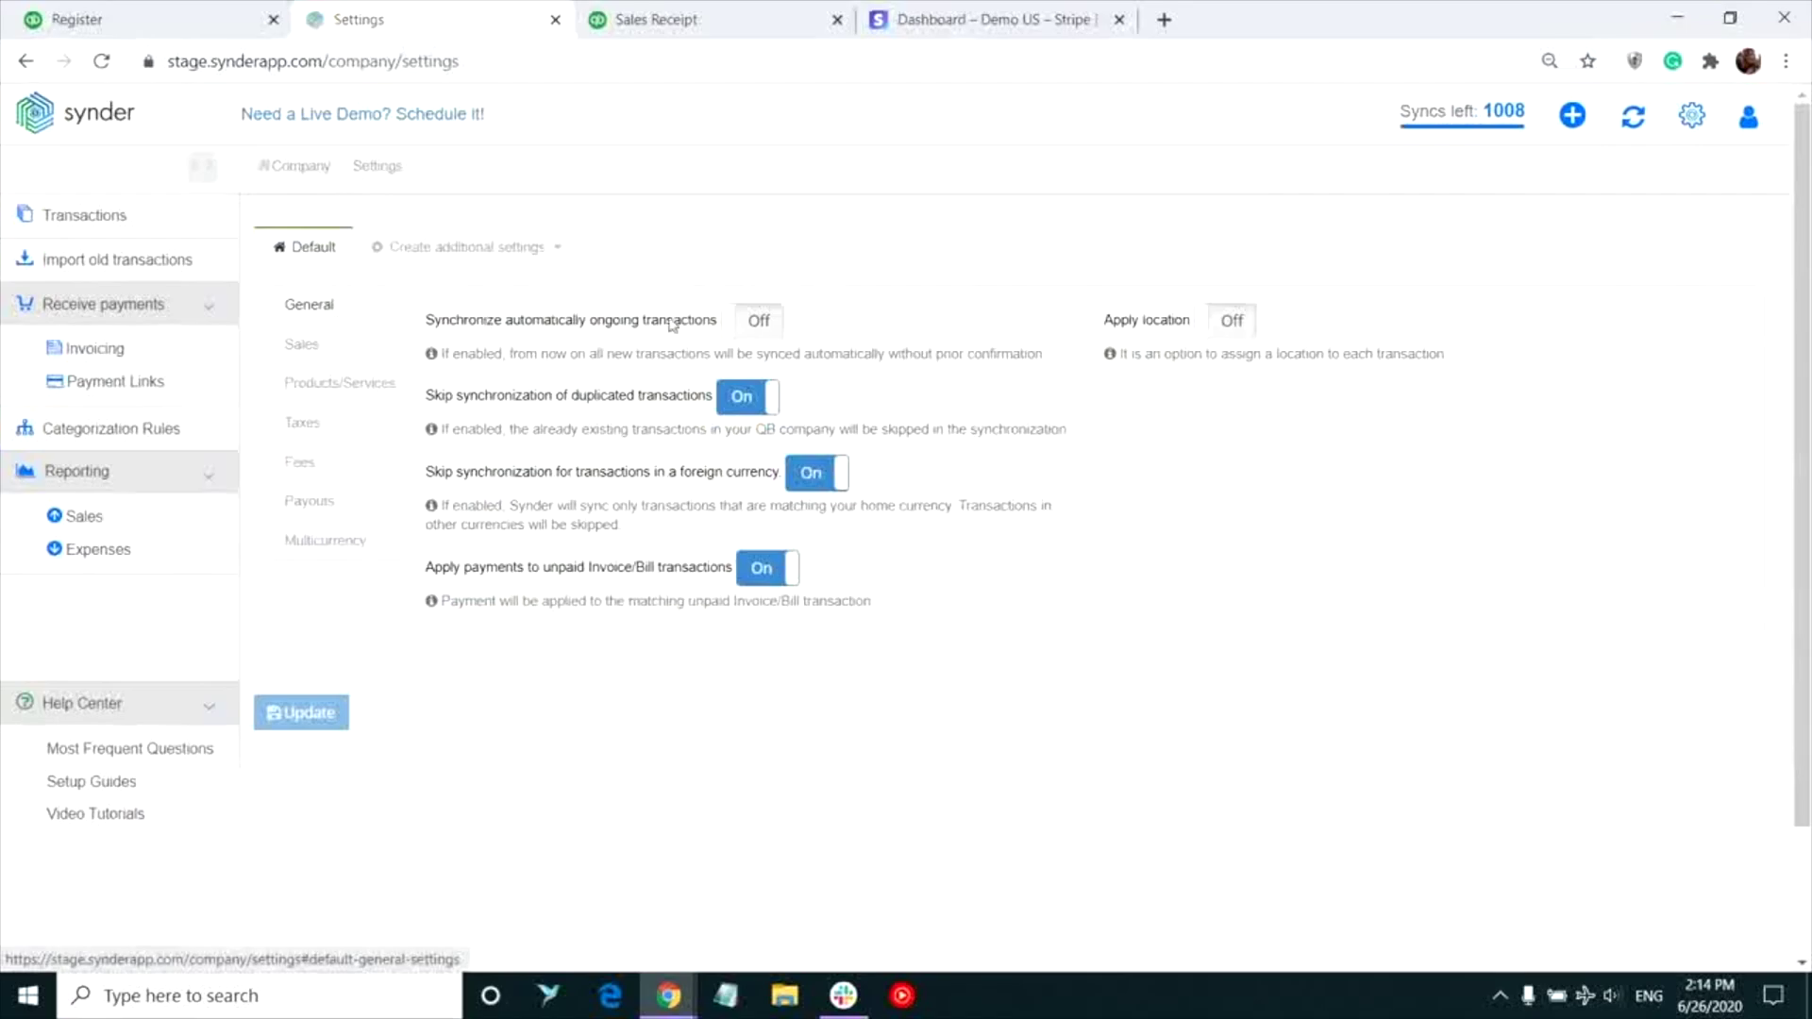
left_click(746, 318)
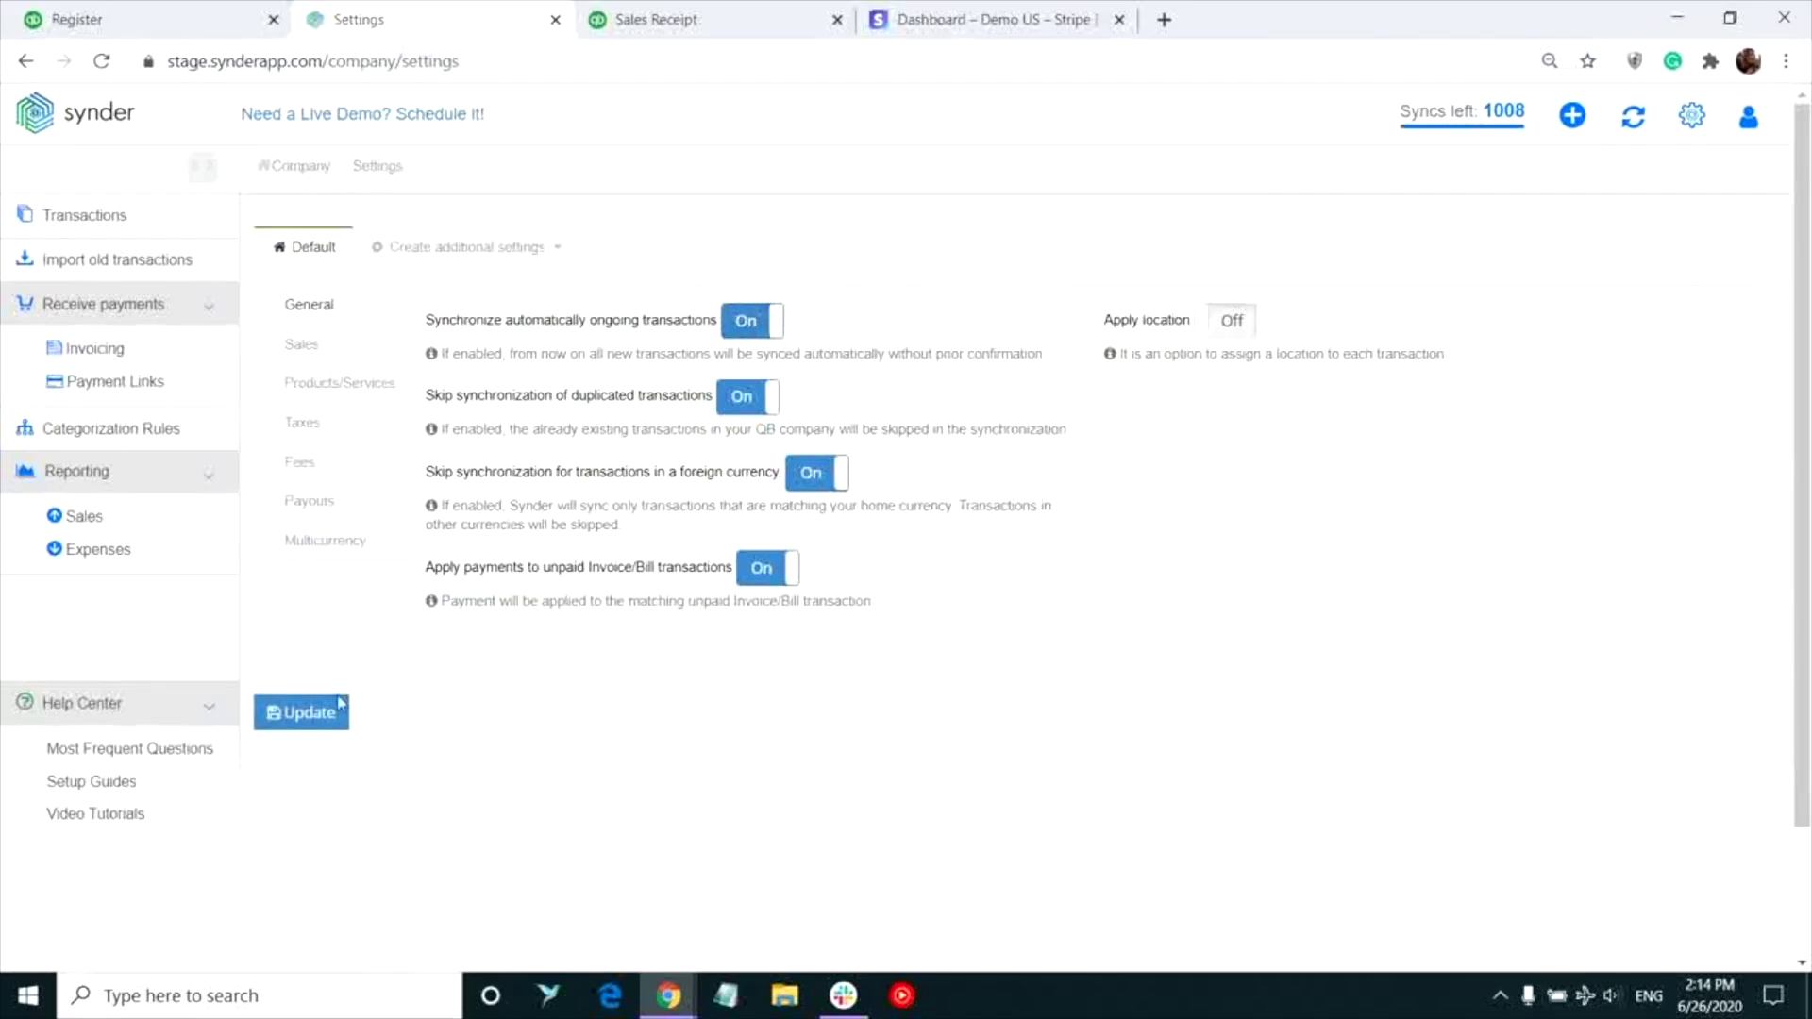